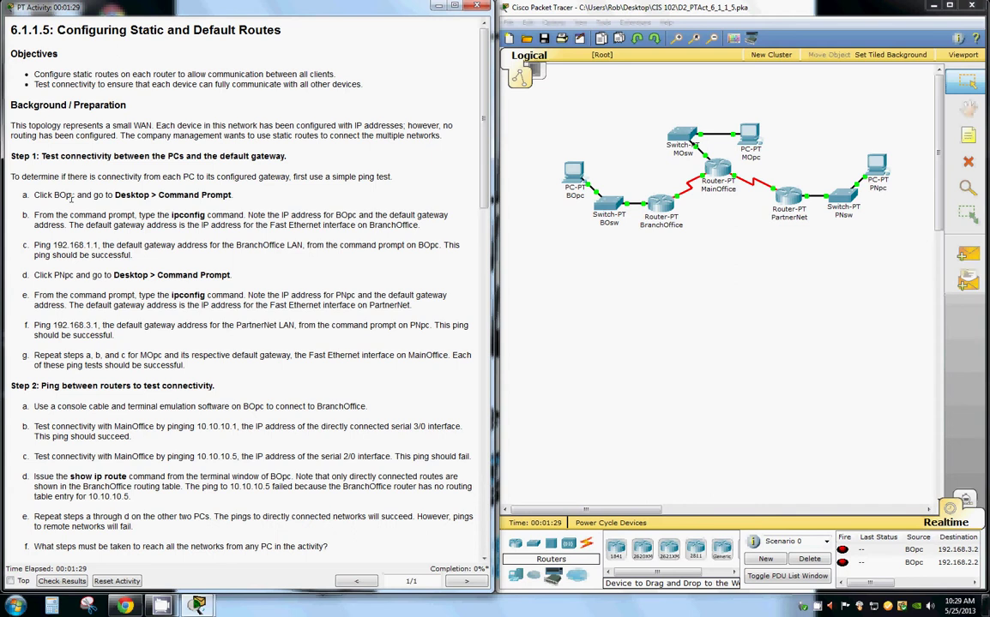
Open BOpc's Command Prompt, run ipconfig, and place the window clear of the network topology
left_click(570, 172)
left_click(570, 172)
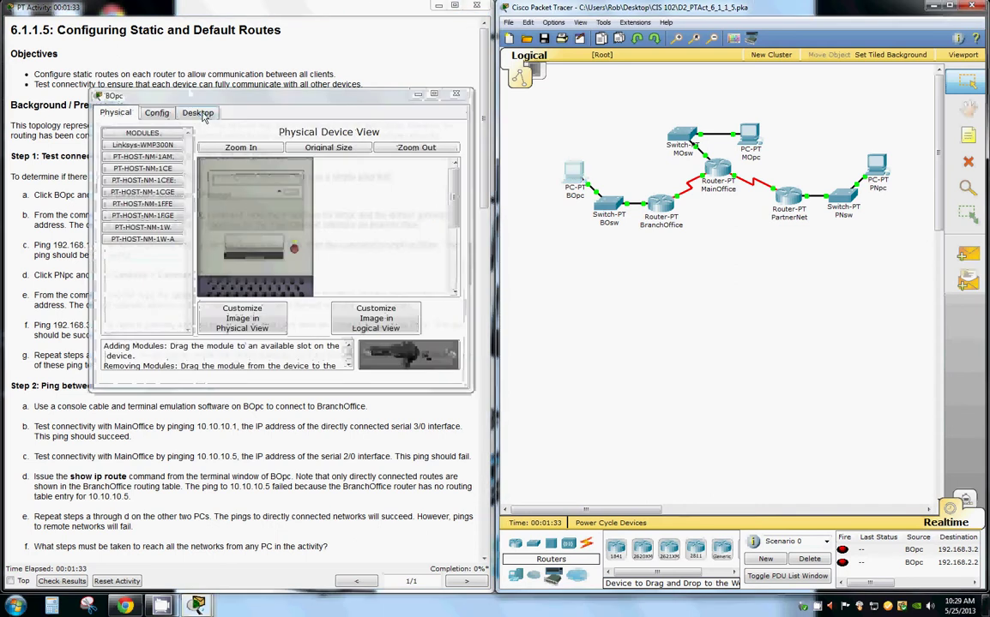
left_click(196, 112)
left_click(334, 153)
left_click_drag(342, 96, 683, 88)
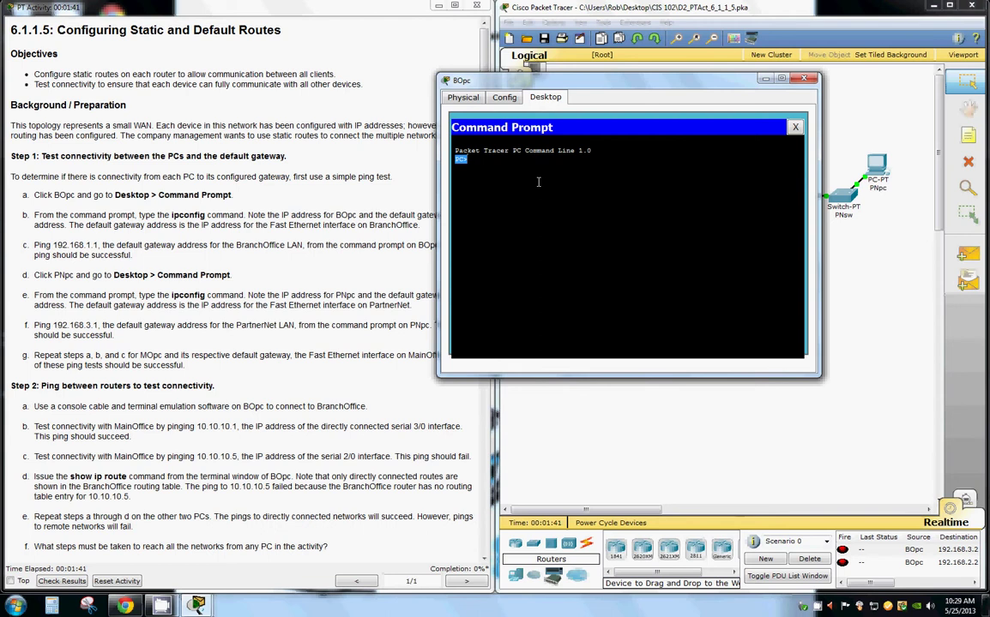
left_click(489, 169)
type("ipconfig")
key("Return")
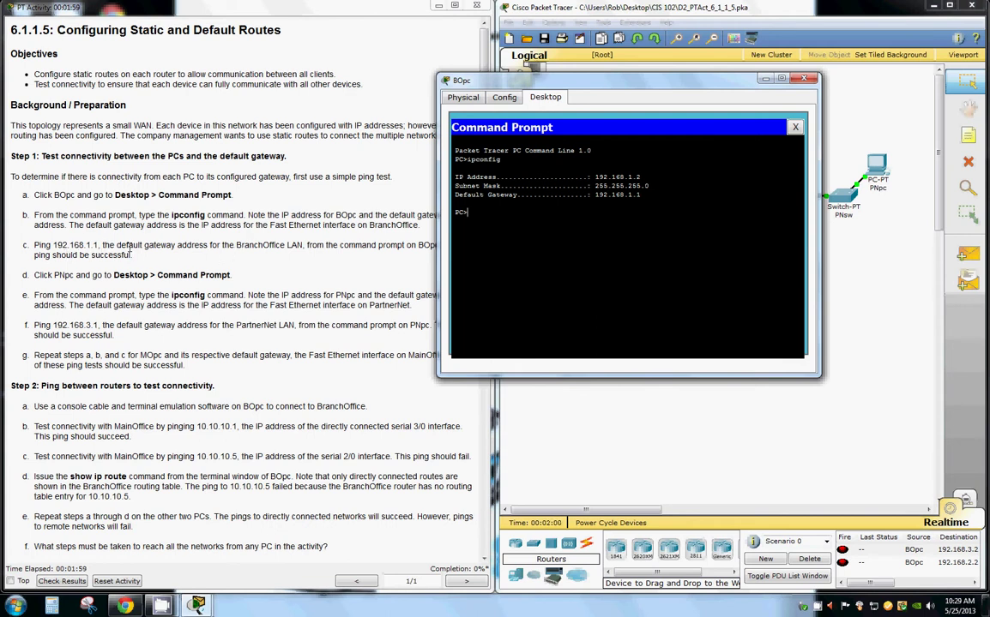
left_click_drag(576, 84, 653, 256)
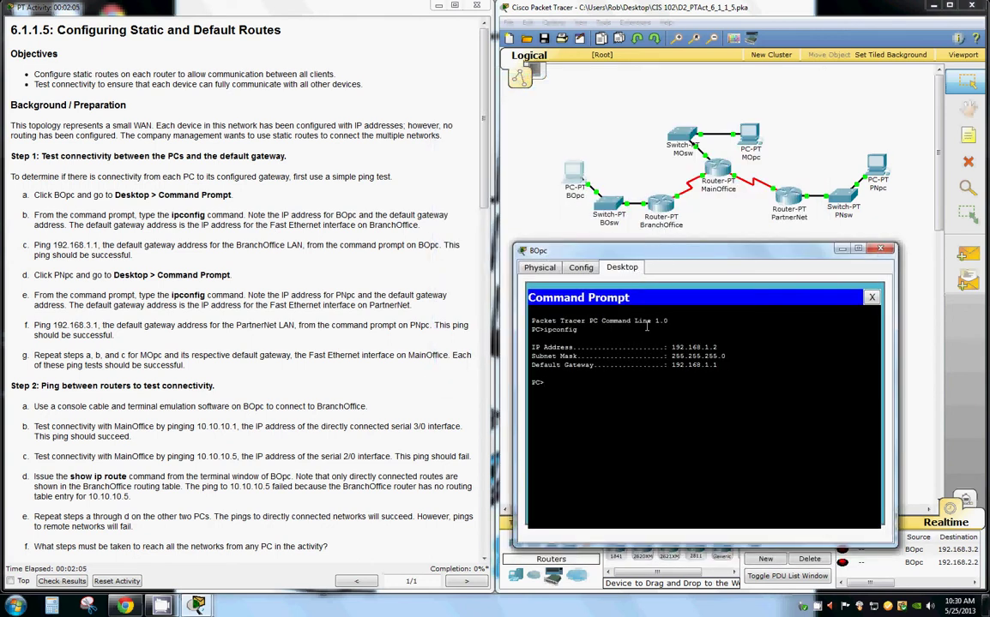
left_click(96, 246)
left_click_drag(96, 246, 35, 245)
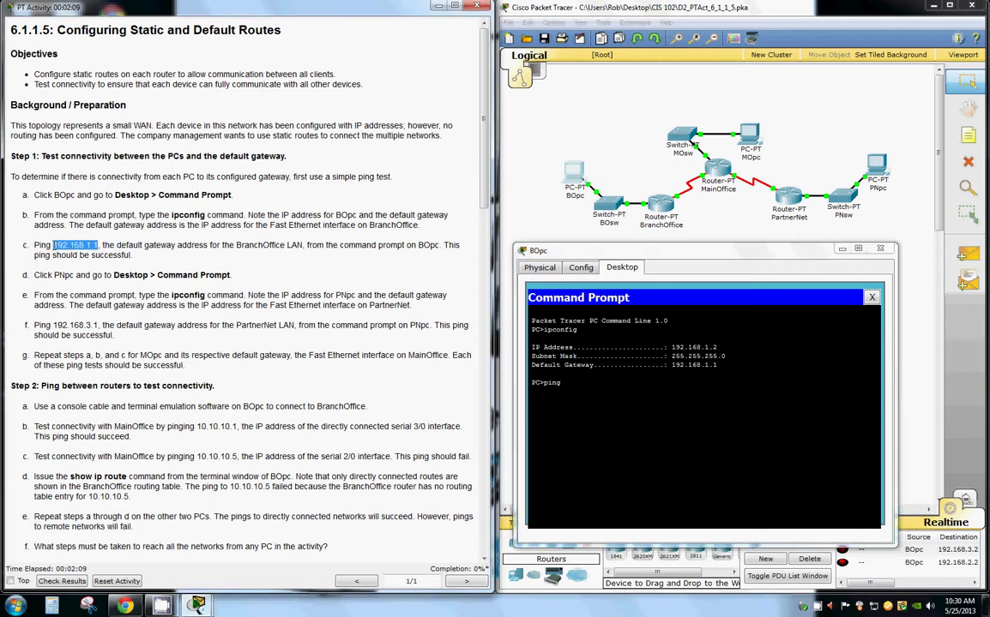
right_click(59, 251)
left_click(69, 256)
right_click(562, 382)
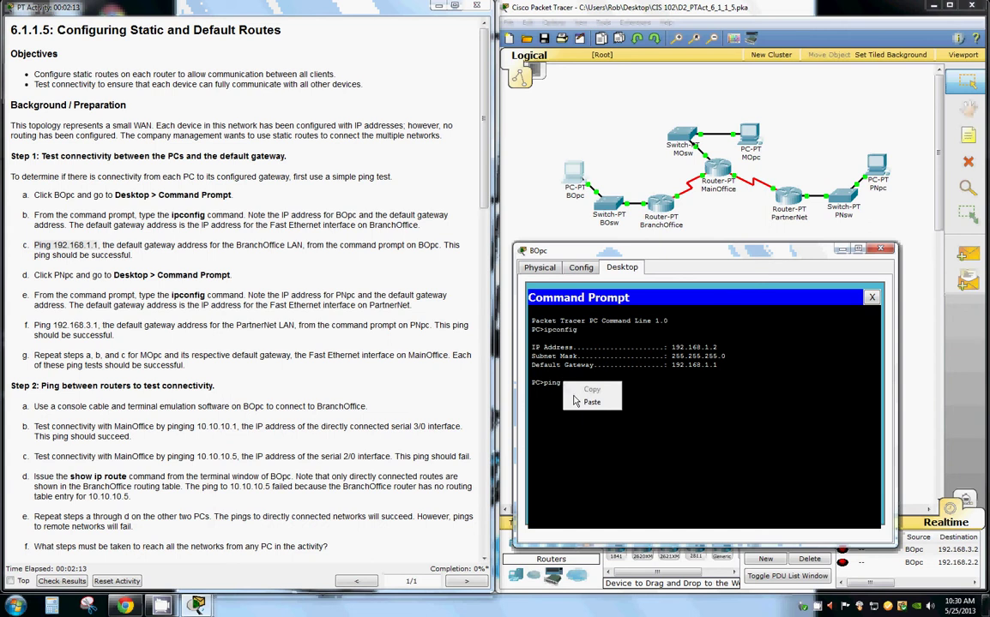
left_click(585, 403)
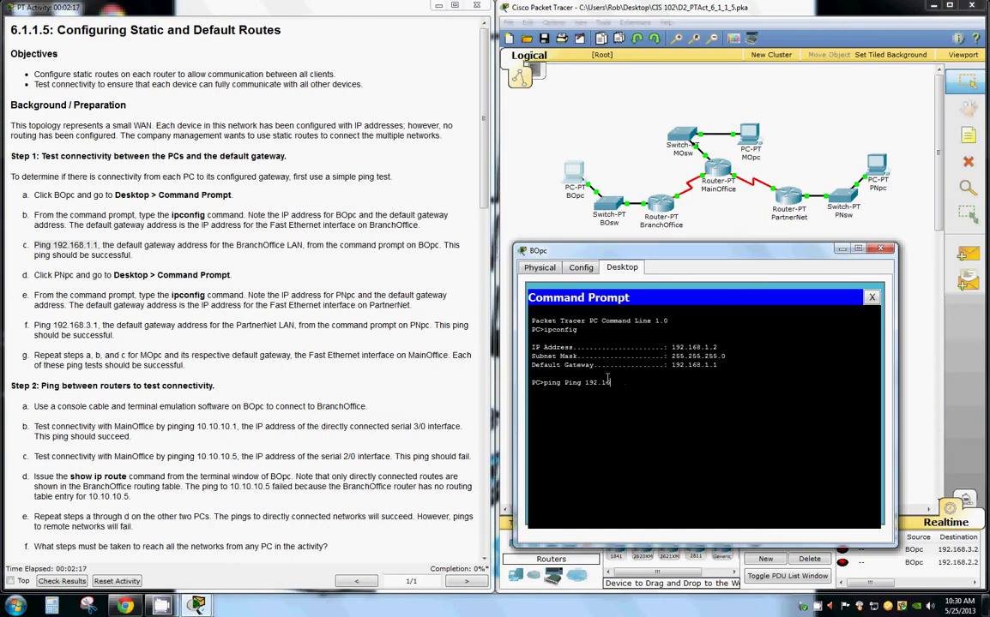
key("BackSpace")
key("BackSpace")
key("BackSpace")
key("BackSpace")
key("BackSpace")
key("BackSpace")
key("BackSpace")
key("BackSpace")
key("BackSpace")
key("BackSpace")
Copy the ping command for 192.168.1.1 from the instructions and run it in BOpc's Command Prompt
left_click_drag(34, 245, 97, 245)
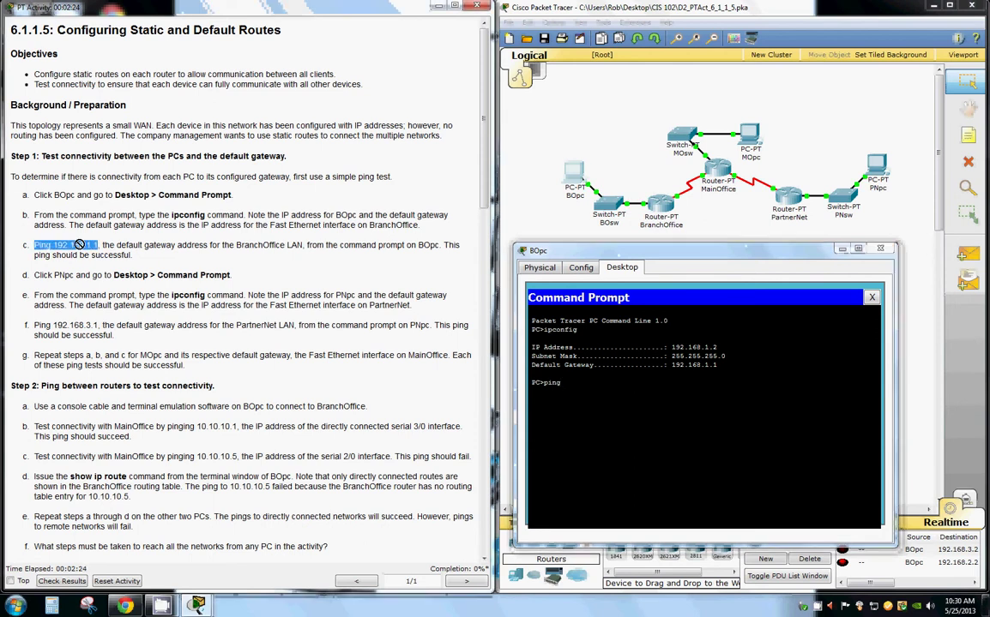
right_click(98, 246)
left_click(110, 235)
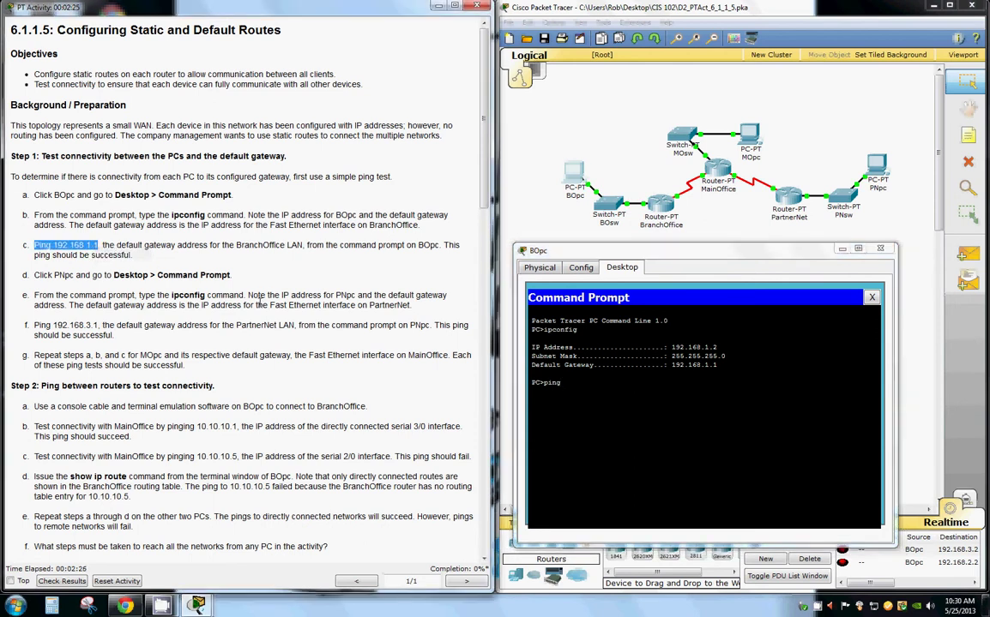
left_click(561, 383)
key("BackSpace")
key("BackSpace")
key("BackSpace")
key("BackSpace")
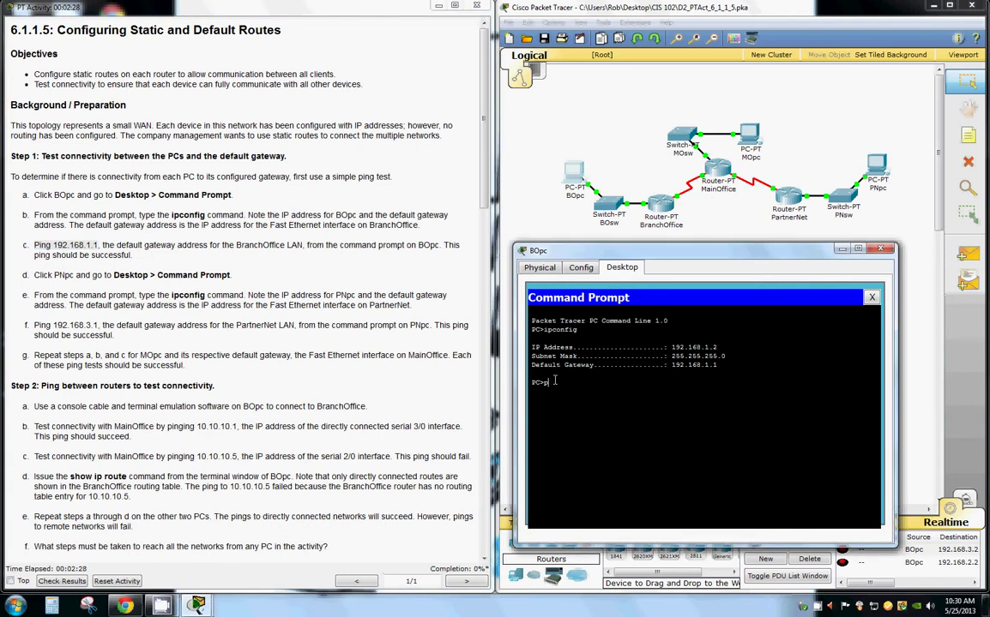
right_click(543, 381)
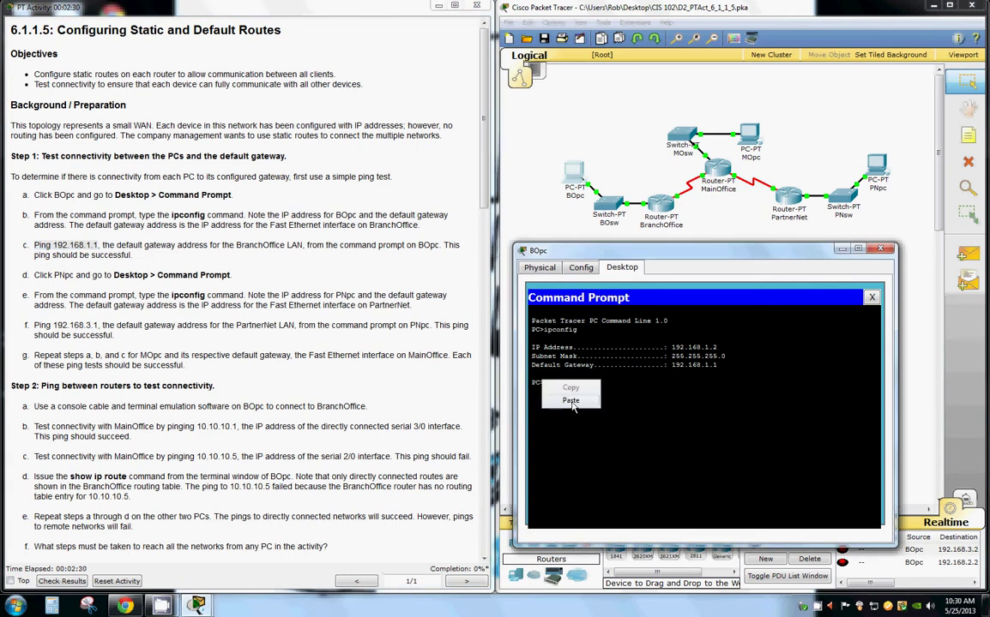
left_click(571, 400)
key("Return")
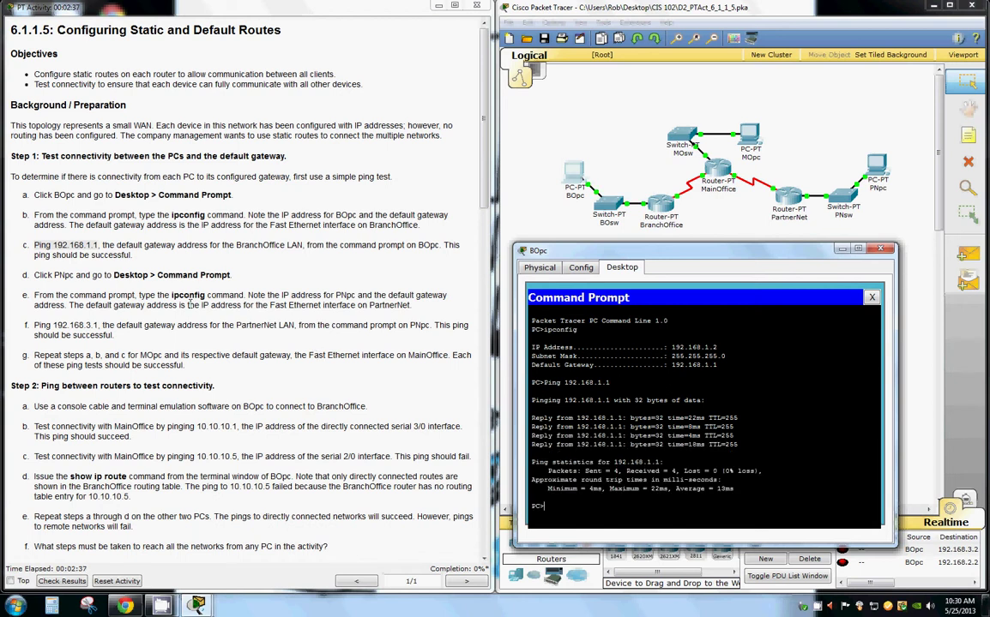
Run ipconfig in PNpc's Command Prompt and ping its default gateway at 192.168.3.1
left_click(878, 174)
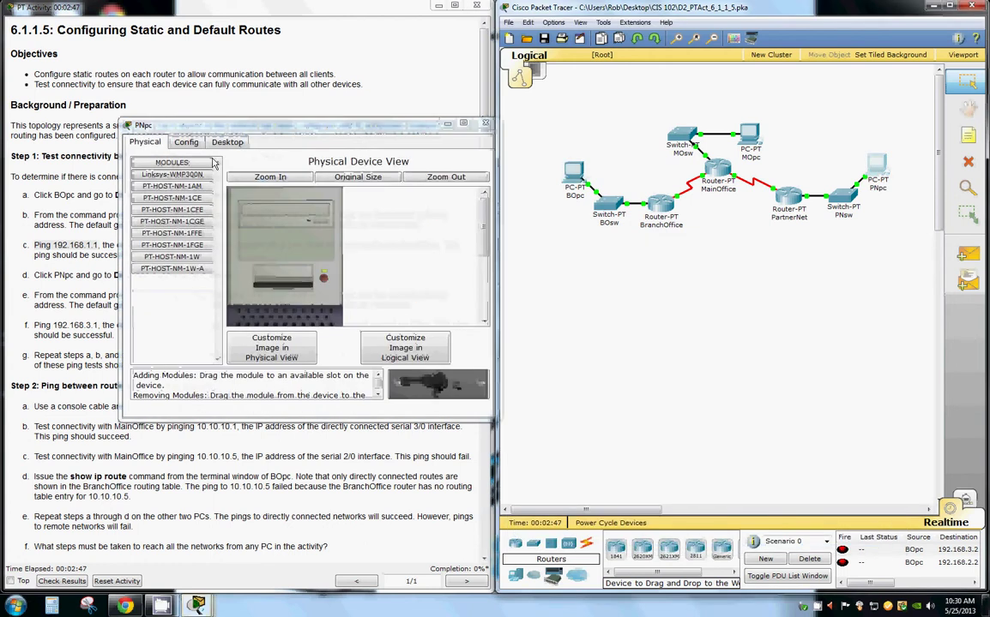
left_click(227, 143)
left_click(362, 175)
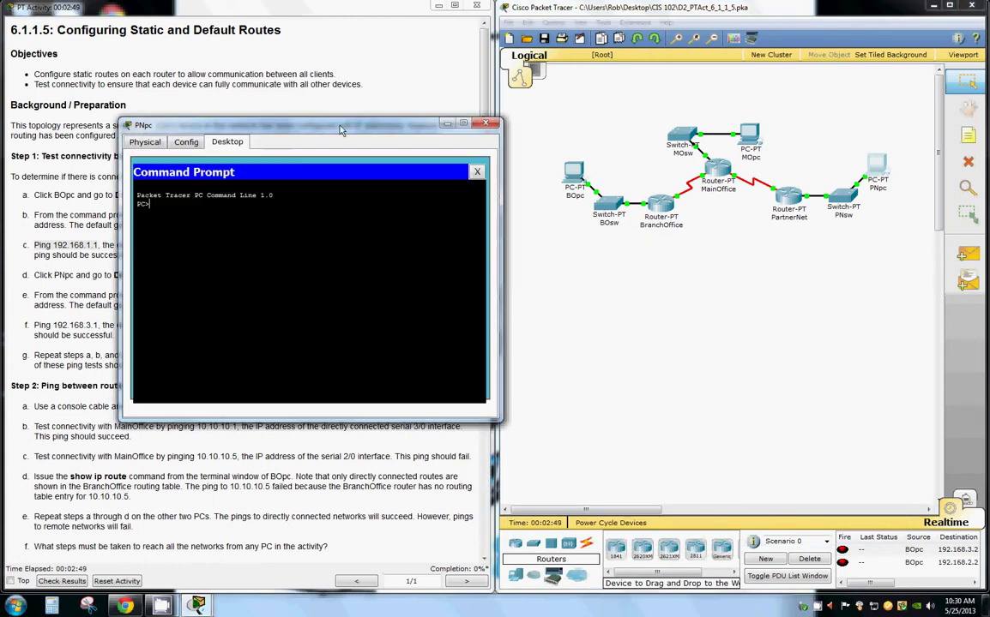
left_click_drag(306, 125, 537, 123)
left_click_drag(806, 116, 787, 155)
type("i")
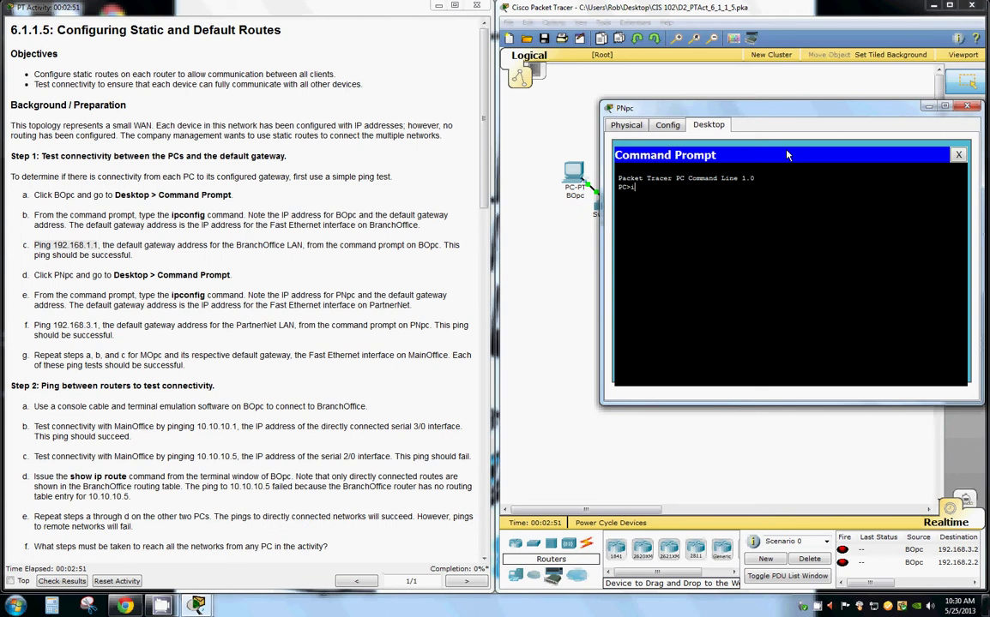
type("pconfig")
key("Return")
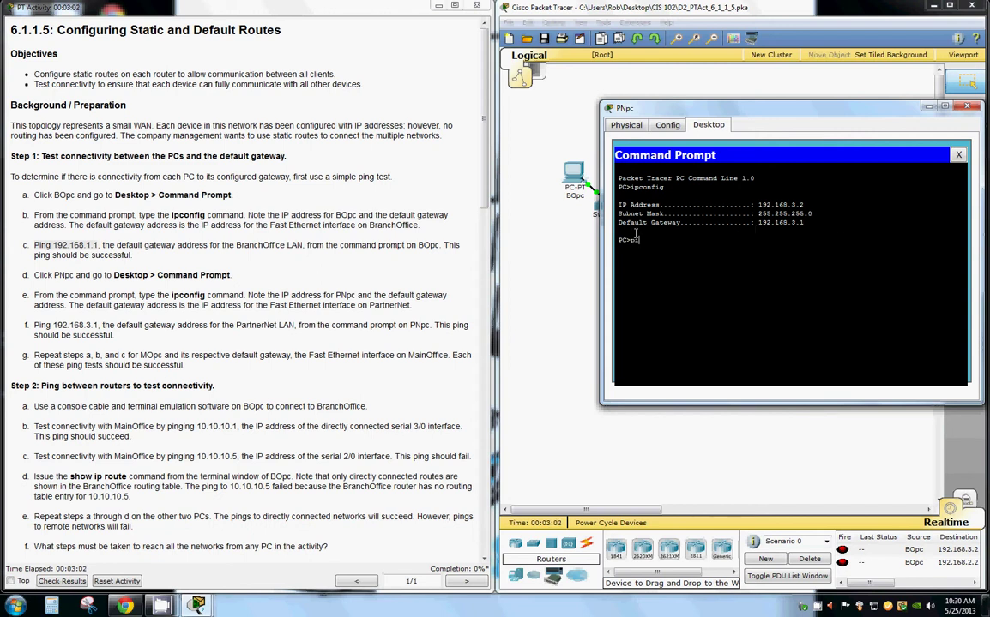
type("192.168.3.1")
key("Return")
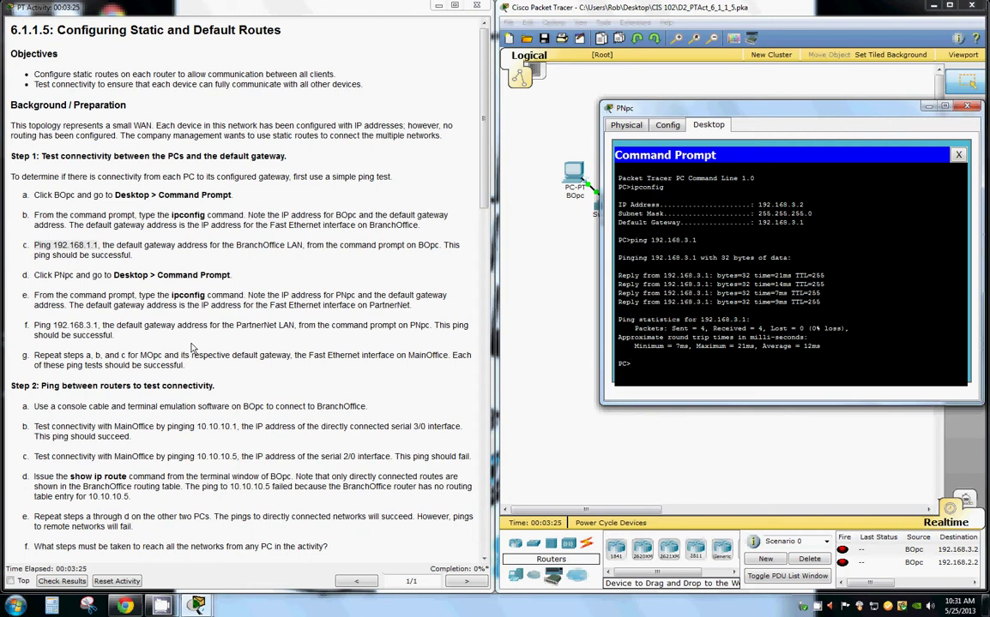
Run ipconfig in MOpc's Command Prompt and ping its default gateway at 192.168.2.1
left_click_drag(803, 105, 864, 273)
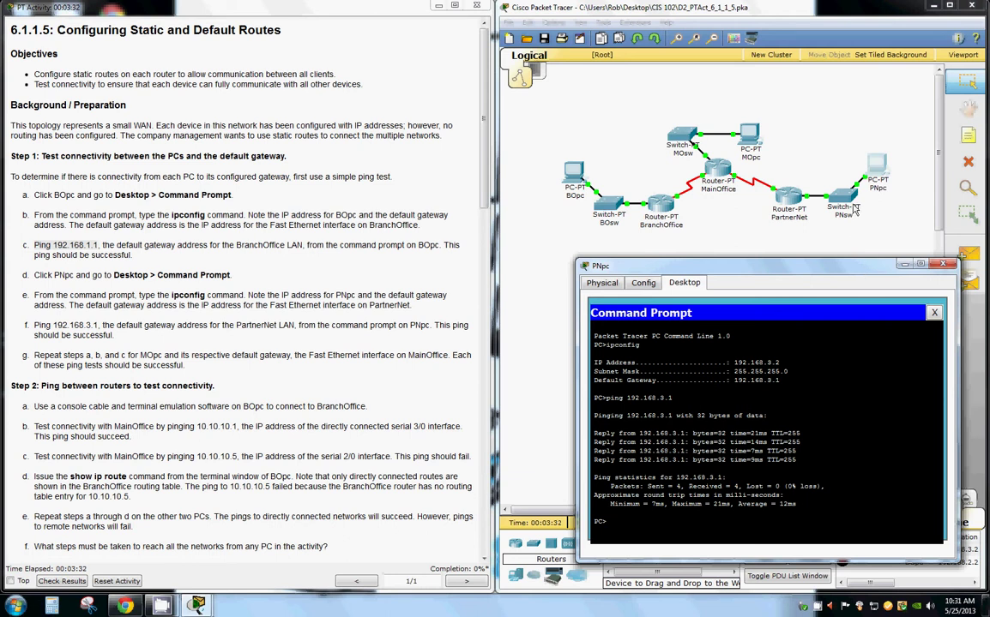
left_click(746, 148)
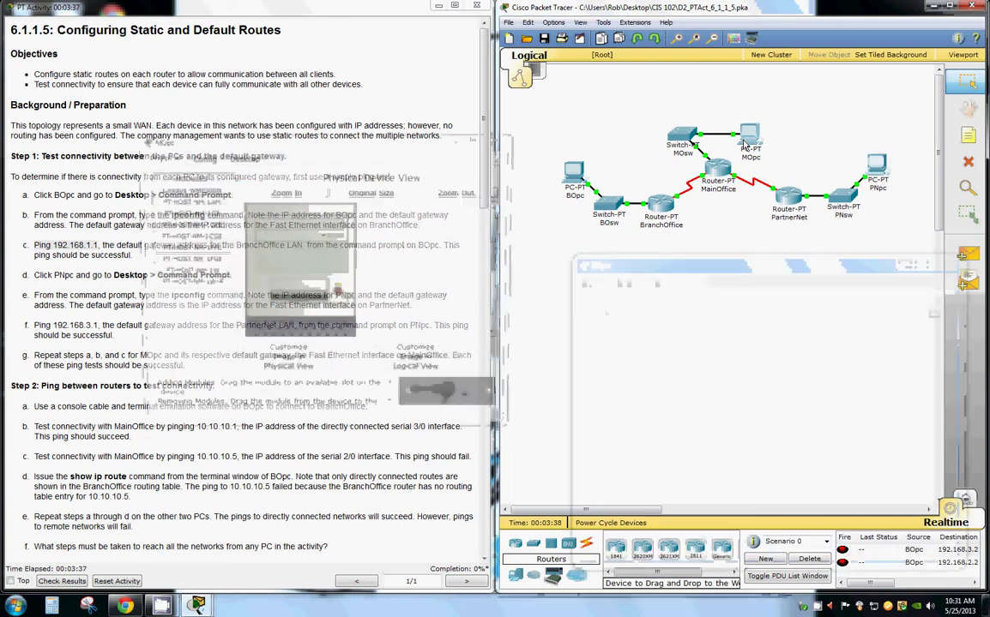
left_click_drag(360, 137, 737, 146)
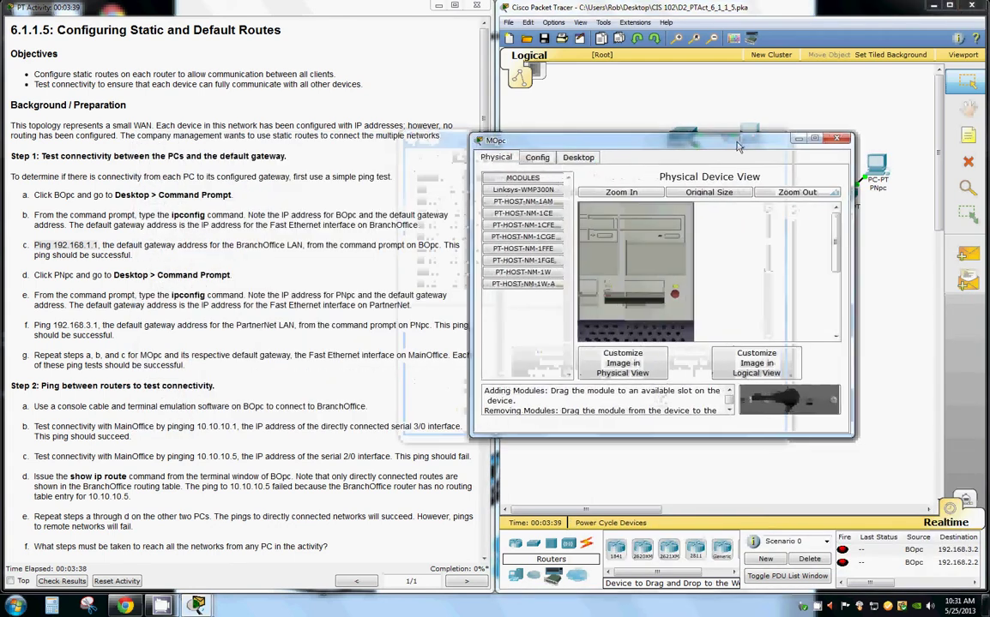
left_click(578, 157)
left_click(743, 209)
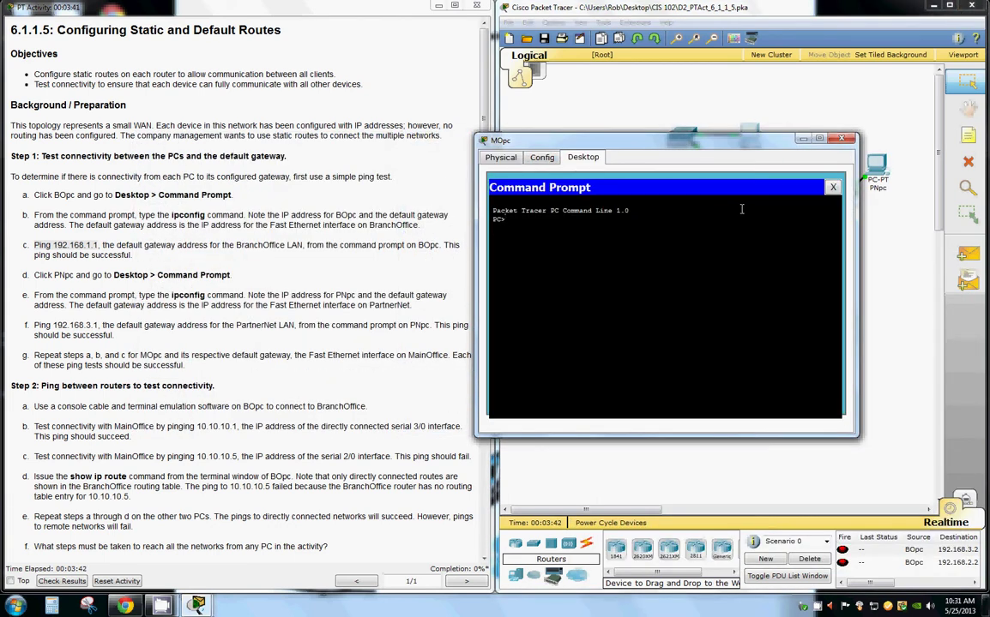
type("ipconfig")
key("Return")
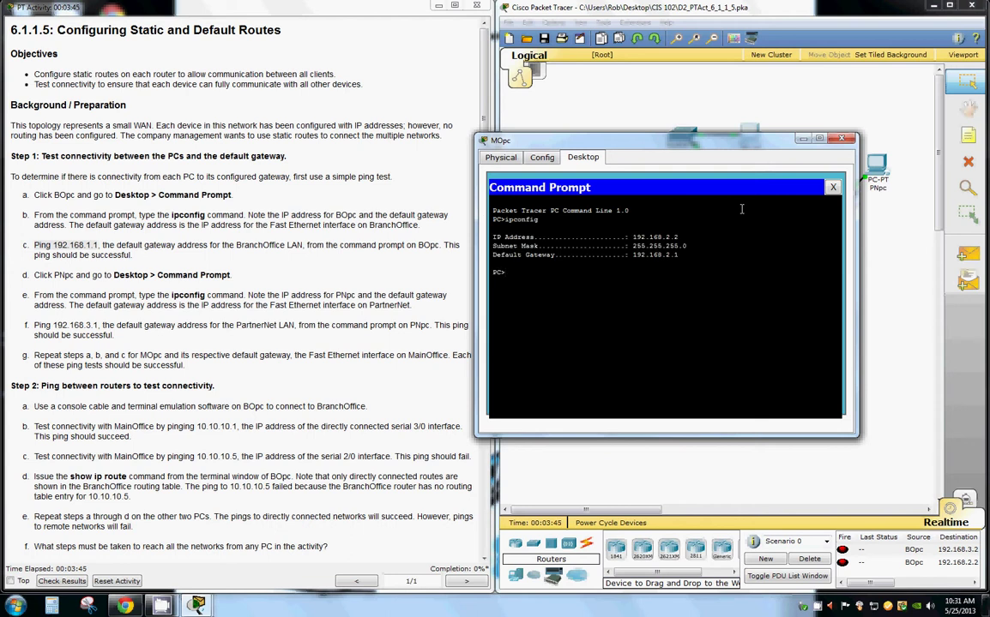
type("ping 192.168.2.1")
key("Return")
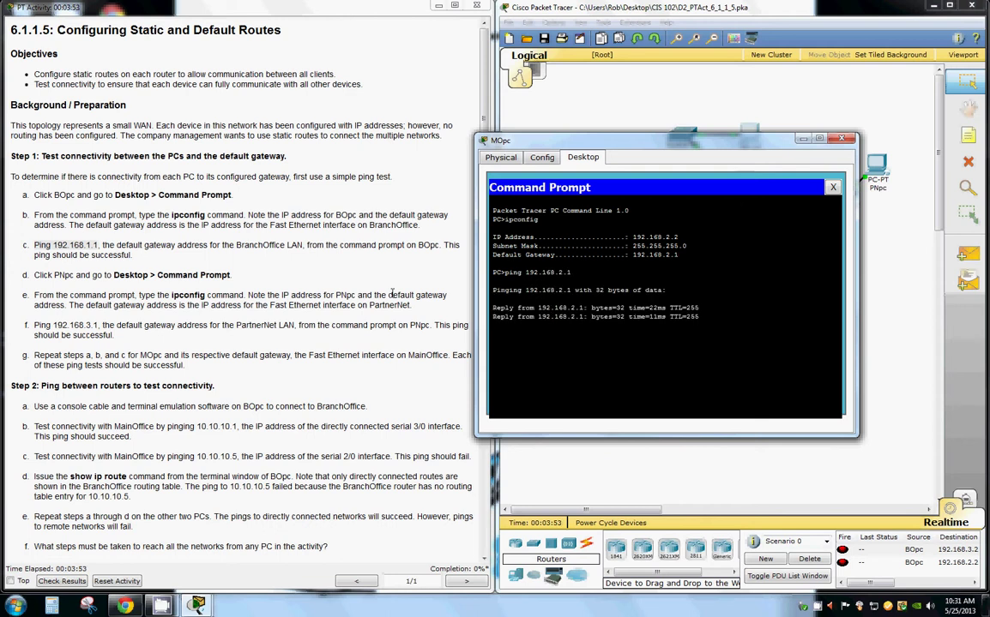
Close the MOpc window and connect a console cable from BOpc to the Console port of the BranchOffice router
scroll(416, 344, "down", 1)
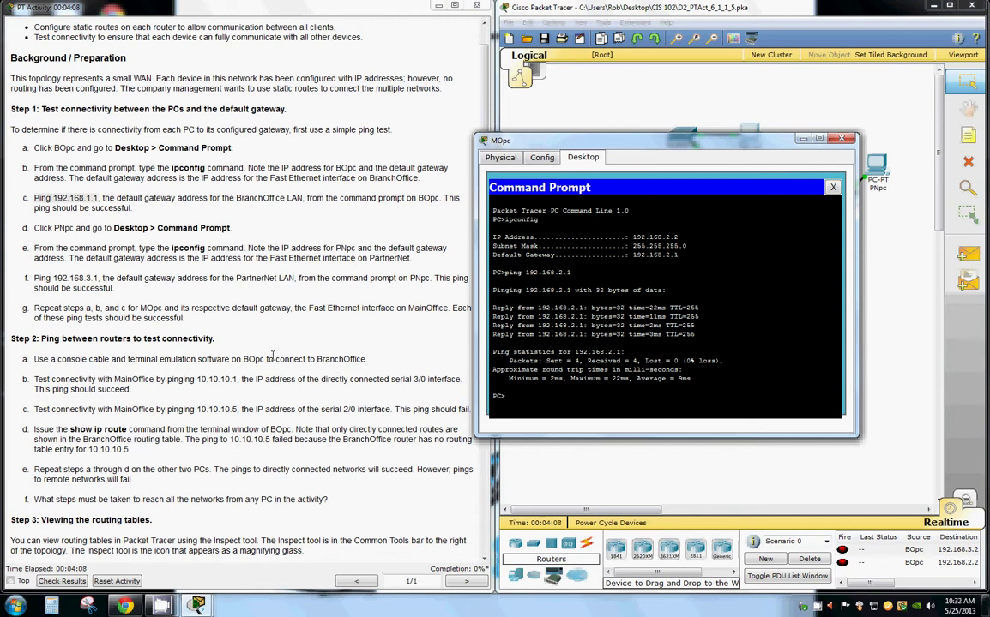
left_click_drag(675, 142, 745, 298)
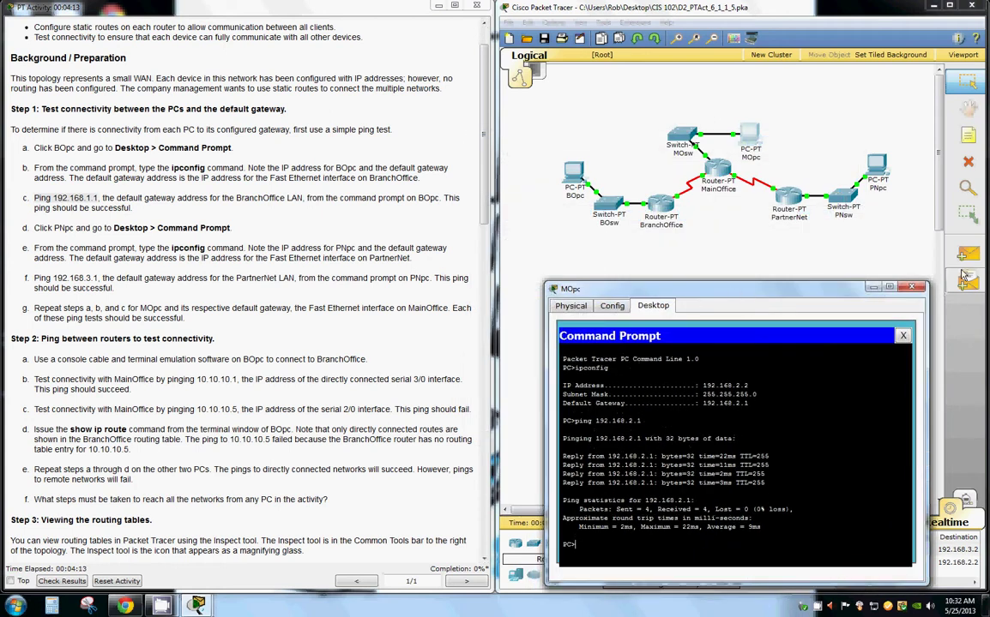
left_click(914, 287)
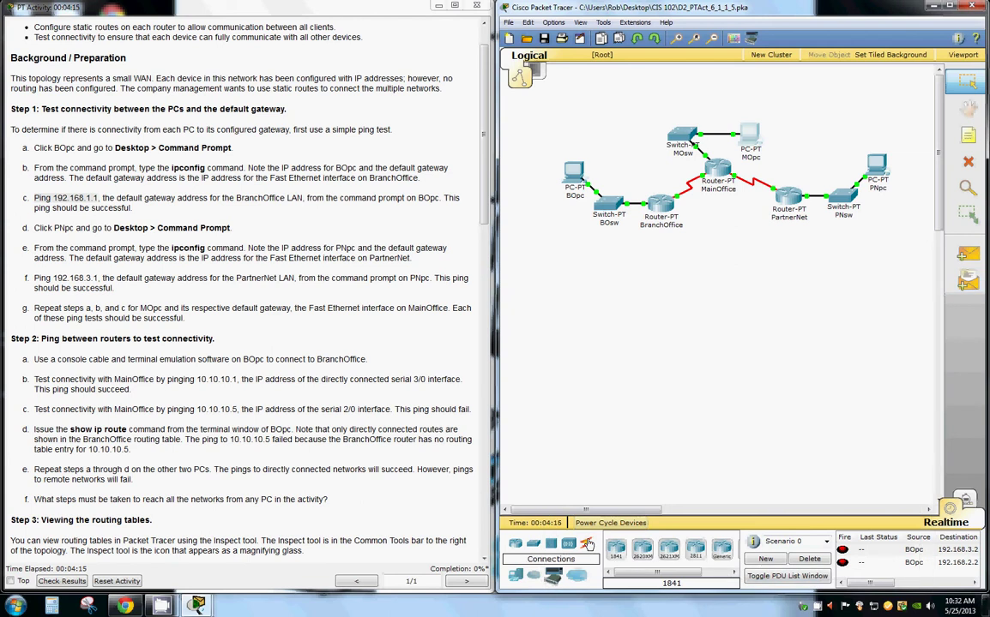
left_click(643, 549)
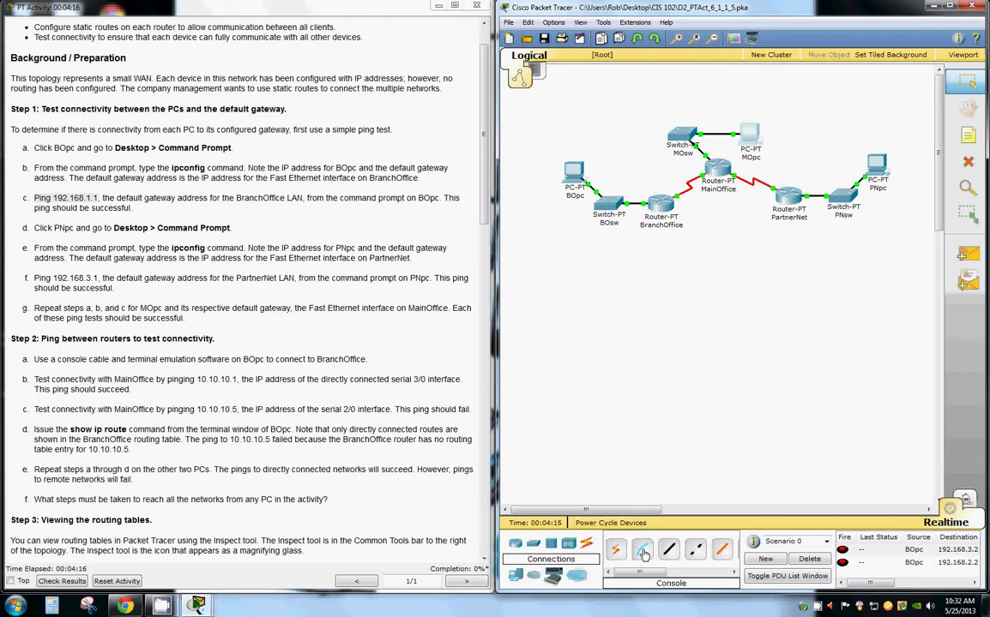
left_click(566, 167)
left_click(592, 170)
left_click(660, 204)
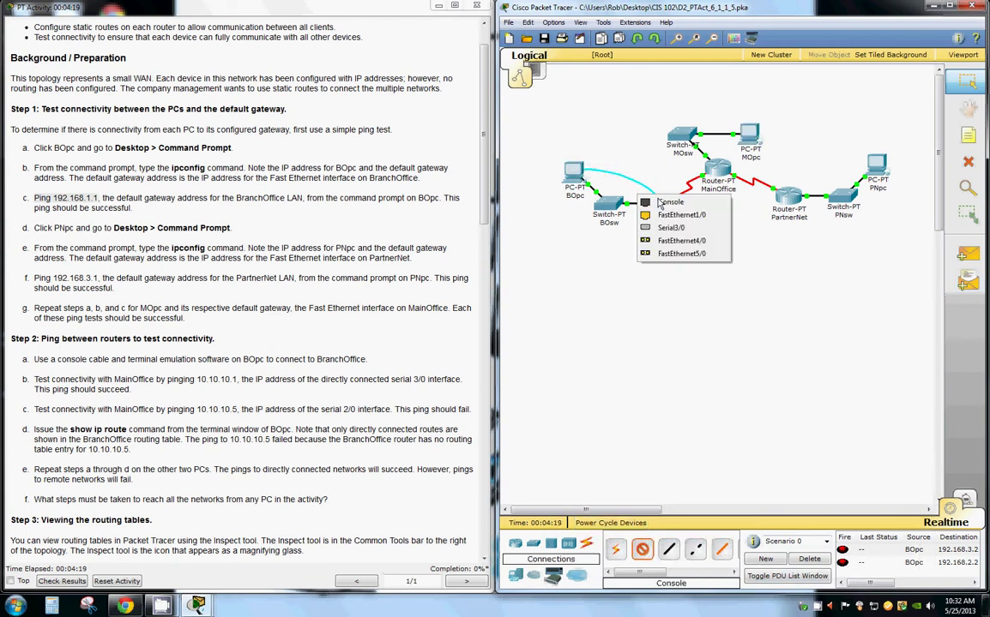
left_click(665, 203)
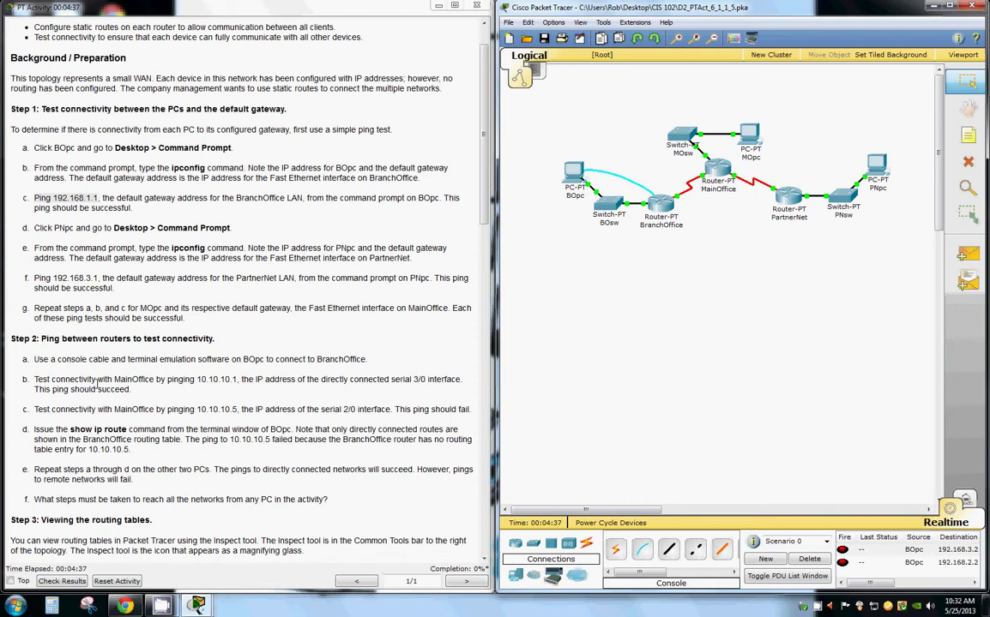
Start a terminal session from BOpc to BranchOffice with the default port settings and ping MainOffice at 10.10.10.1
left_click(576, 178)
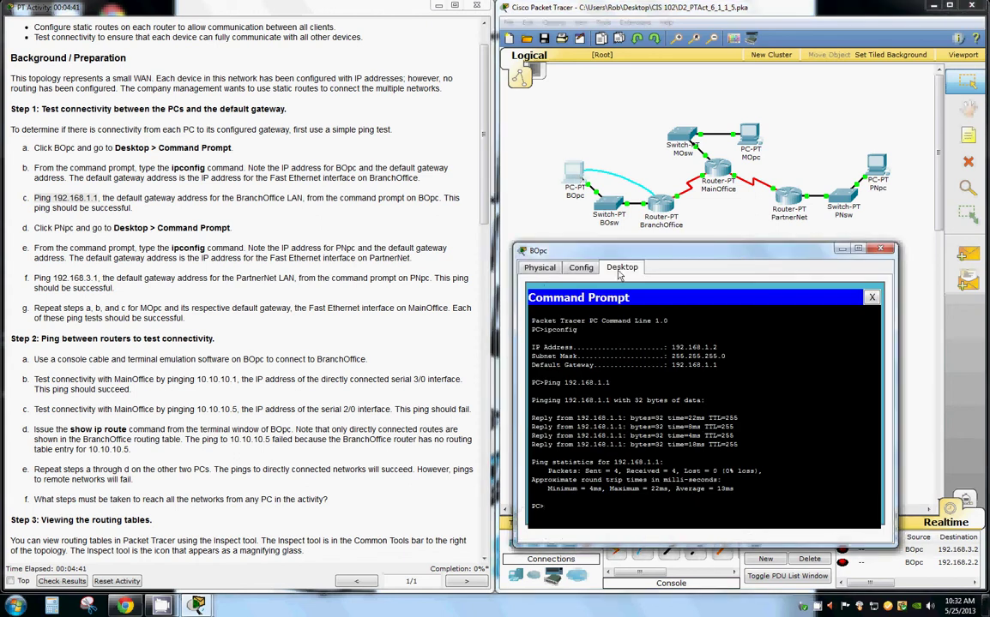
left_click(871, 297)
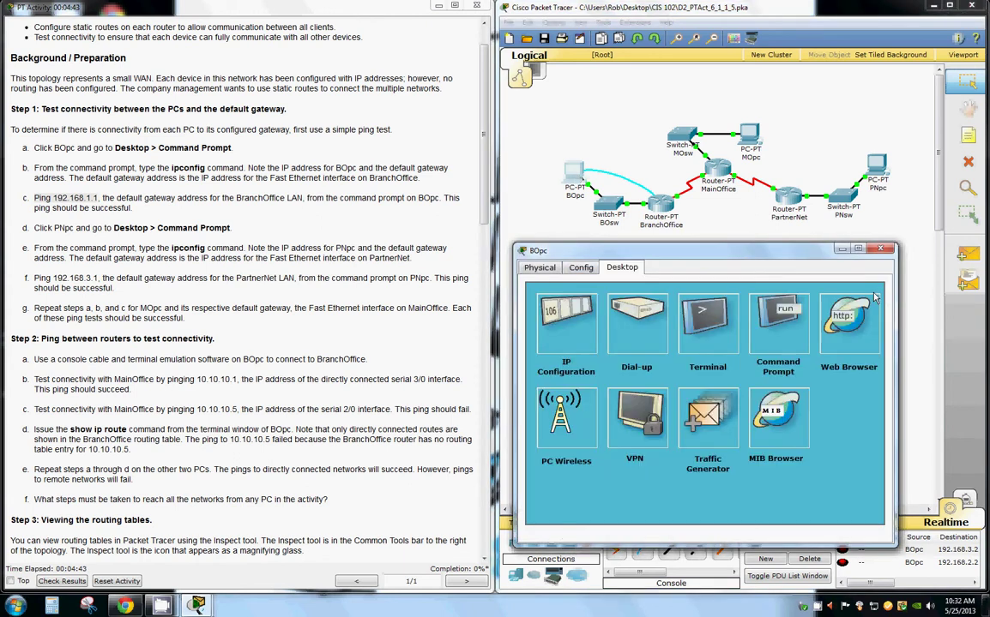
left_click(718, 319)
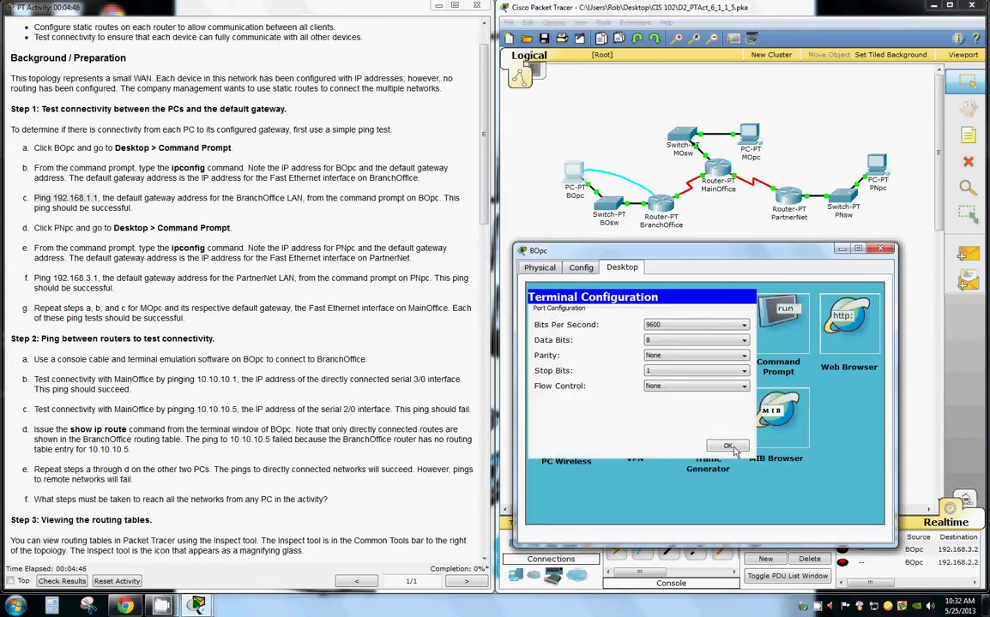
left_click(664, 410)
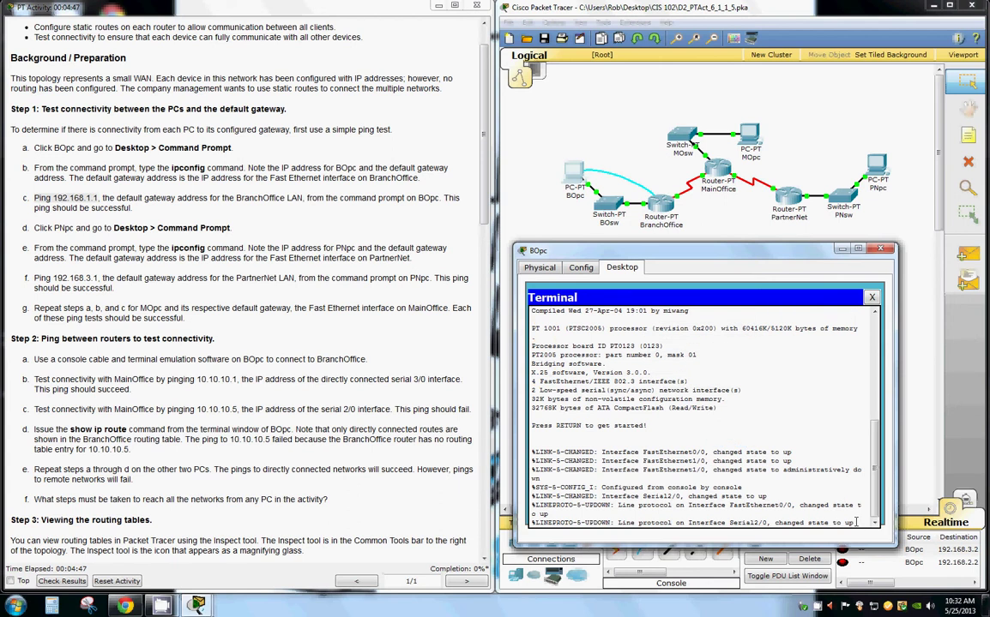
key("Return")
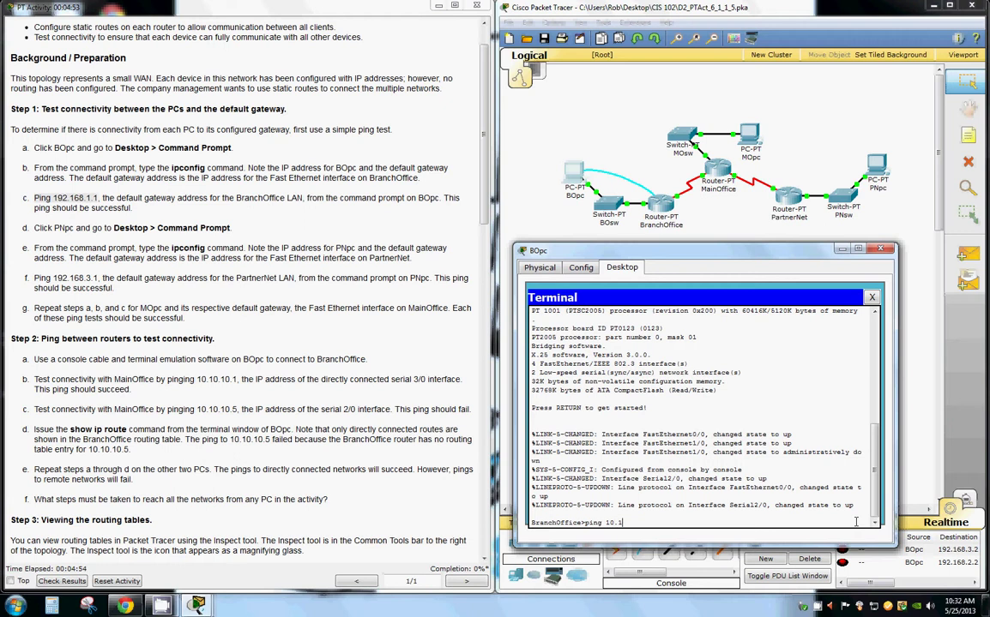
type("ping 10.10.10.1")
key("Return")
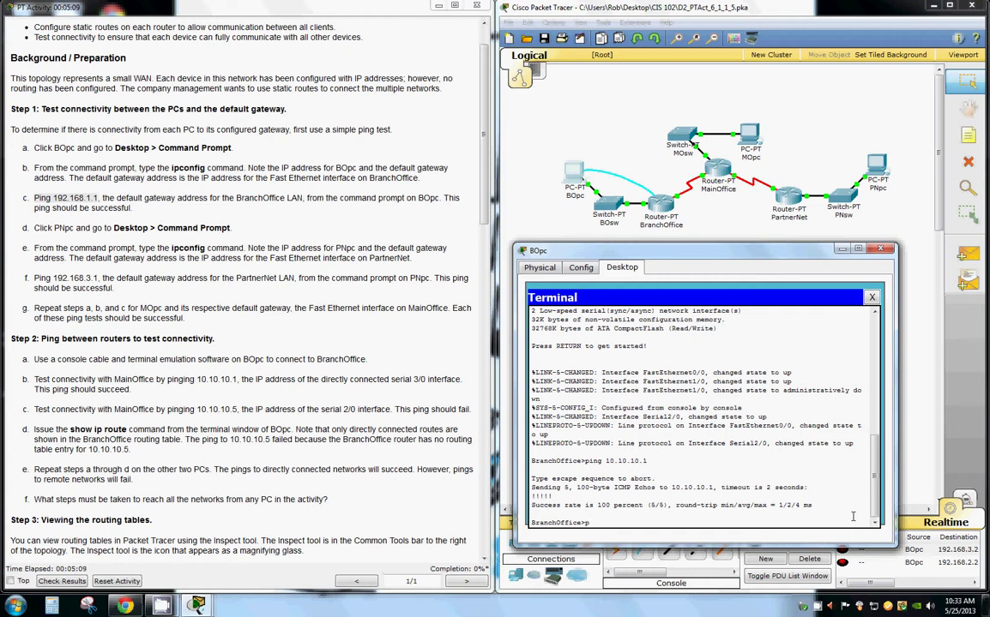
Ping 10.10.10.5 from the BranchOffice terminal session, display its routing table with show ip route, and close the BOpc window
type("ing 10.10.10.5")
key("Return")
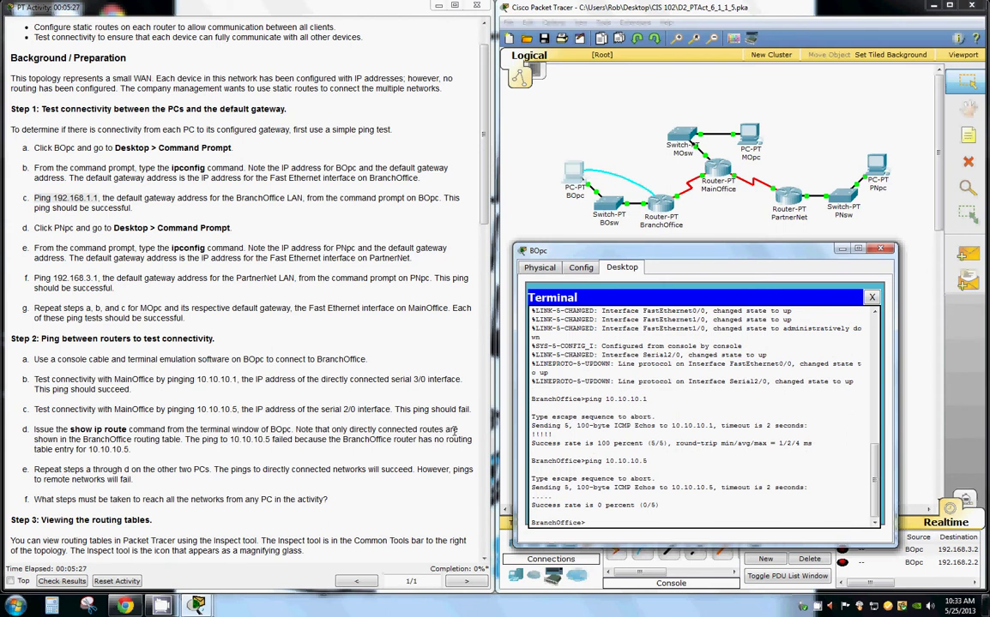
left_click_drag(482, 219, 483, 299)
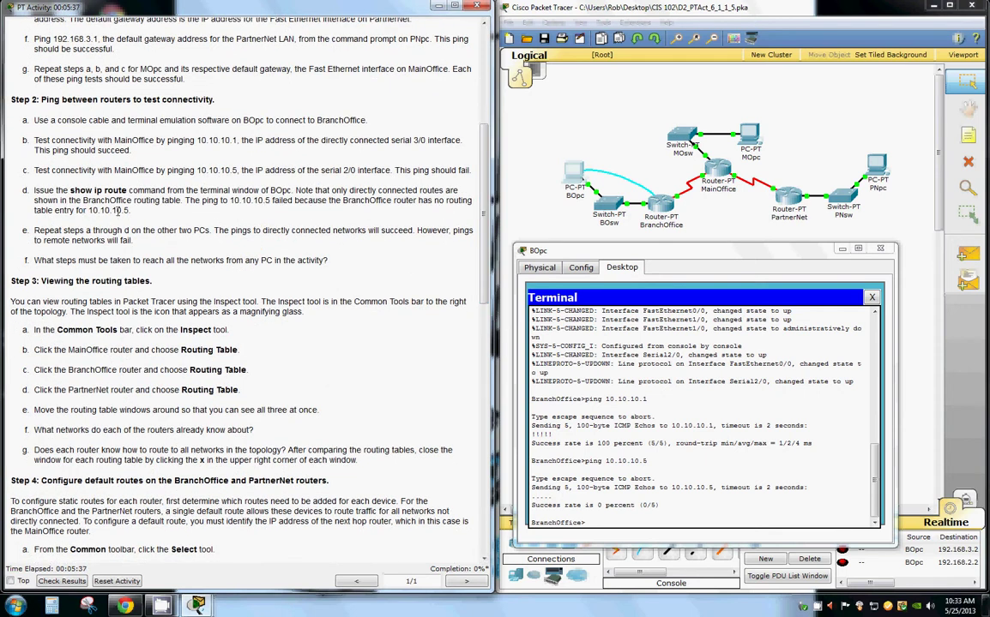
left_click(534, 471)
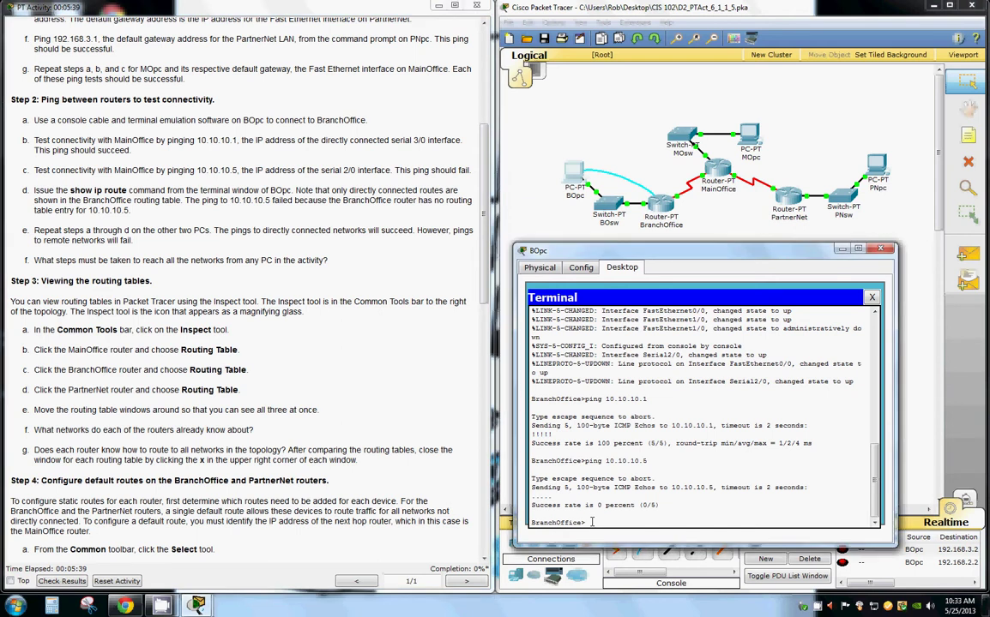
type("show ip route")
key("Return")
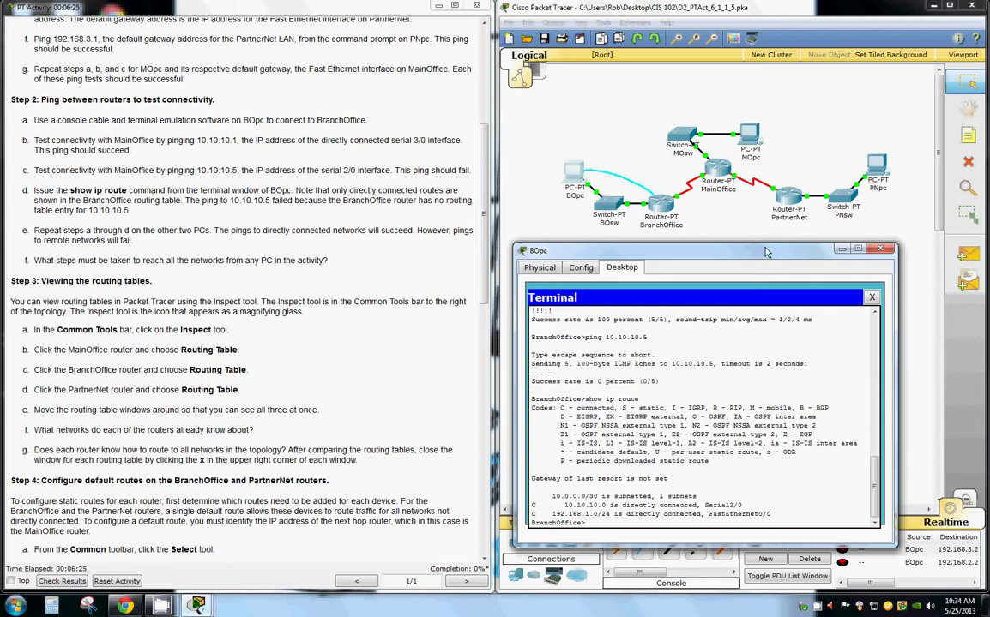
left_click(880, 250)
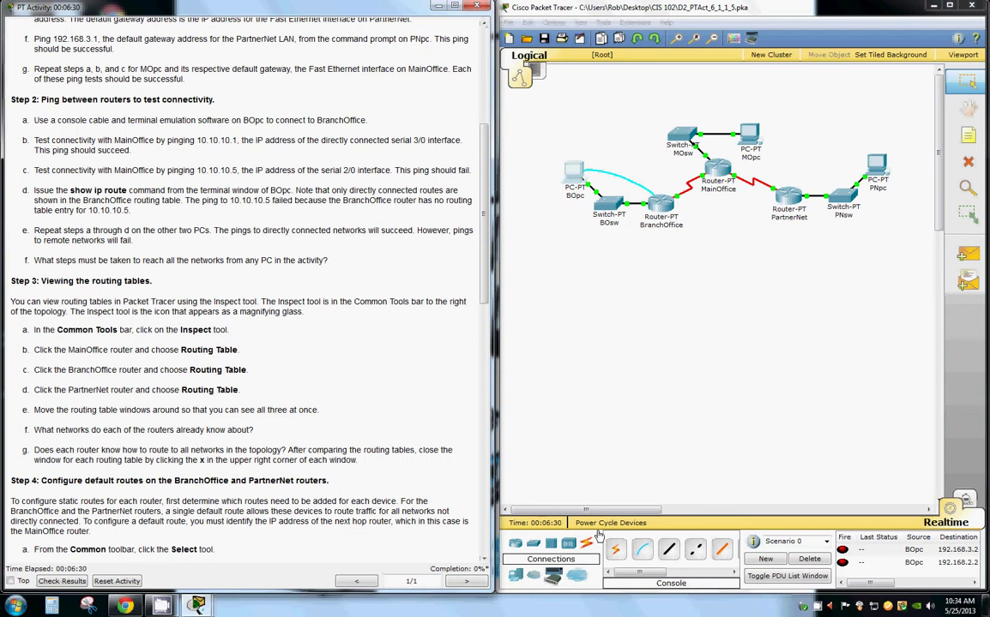
Connect a console cable from the RS 232 port of MOpc to the Console port of the MainOffice router
left_click(748, 148)
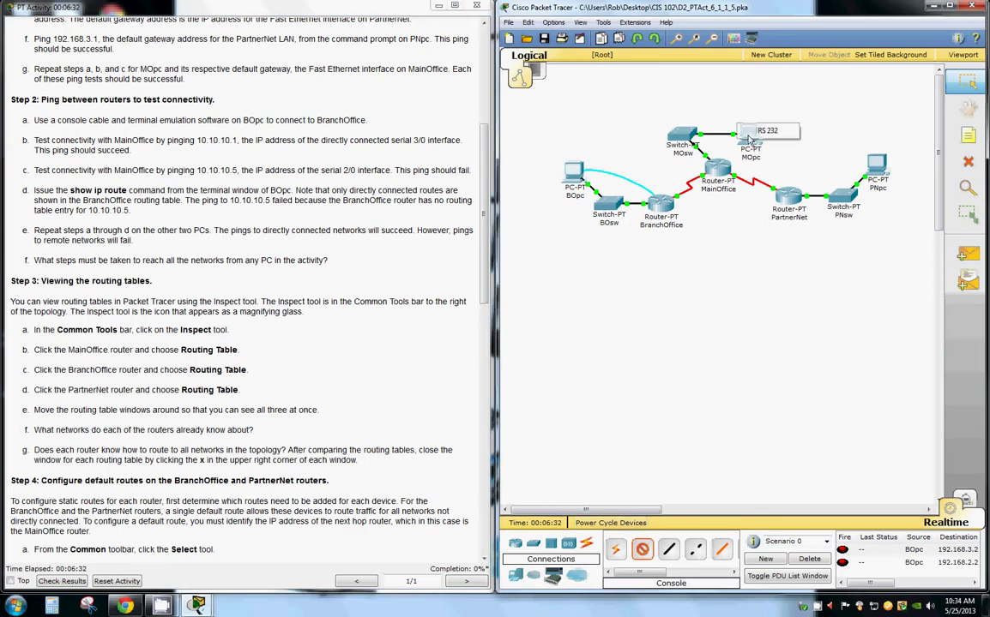
left_click(766, 128)
left_click(725, 167)
left_click(737, 162)
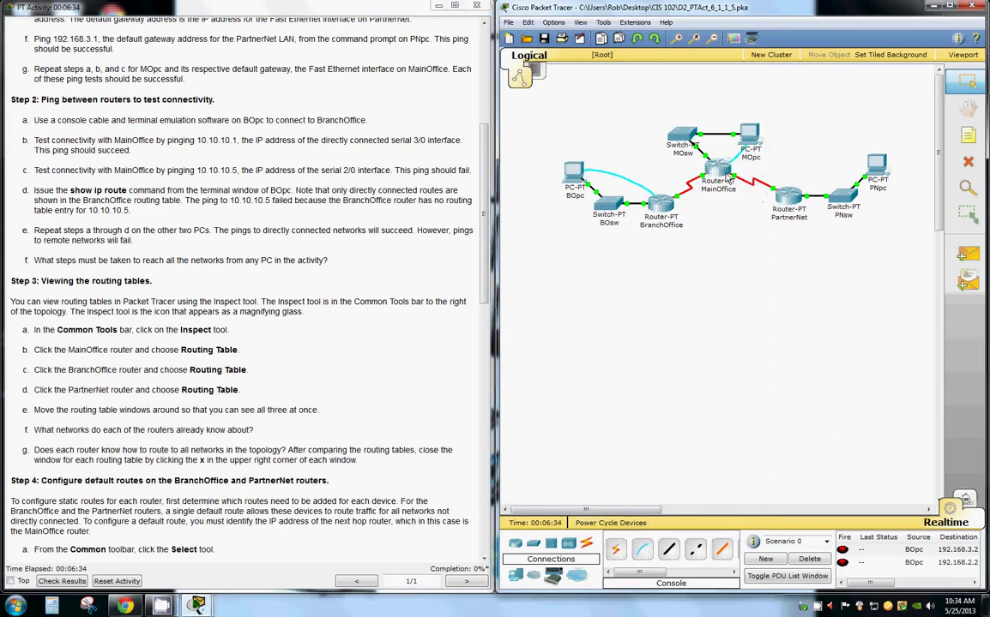
Connect a console cable from the RS 232 port of PNpc to the Console port of the PartnerNet router
left_click(641, 551)
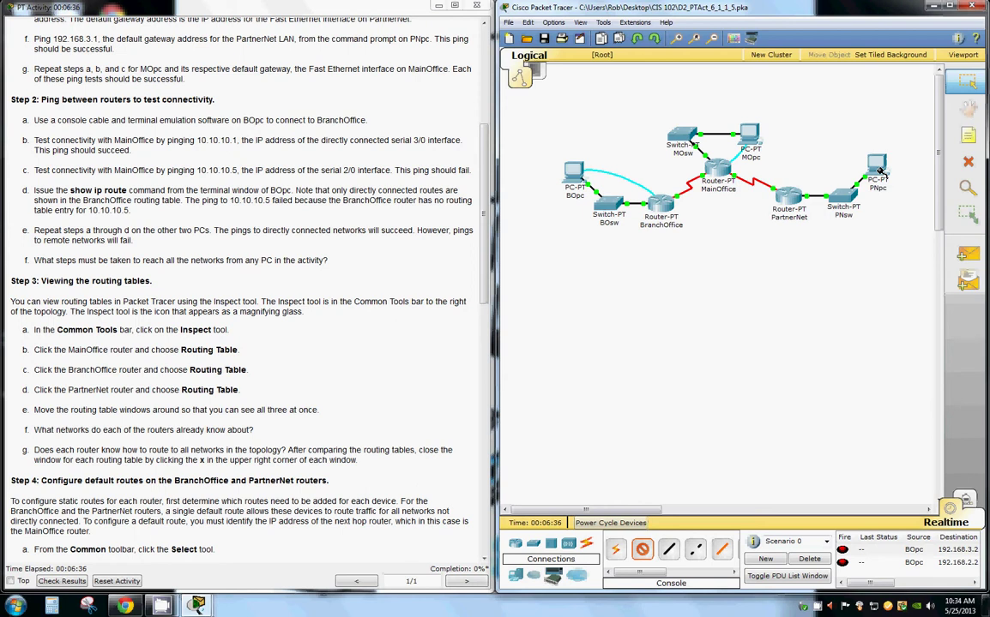
left_click(868, 161)
left_click(896, 161)
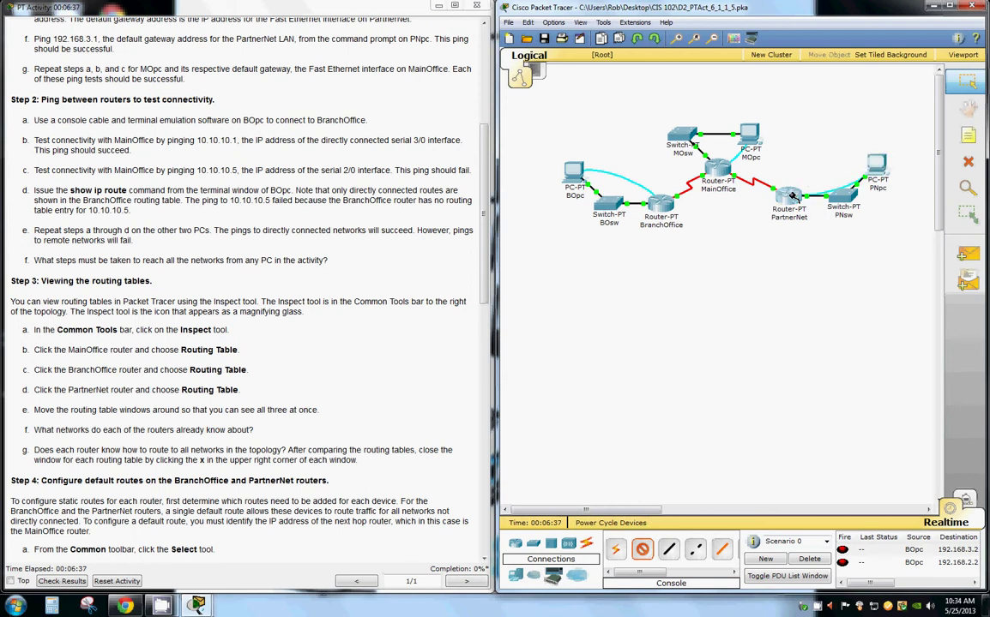
left_click(776, 196)
left_click(802, 195)
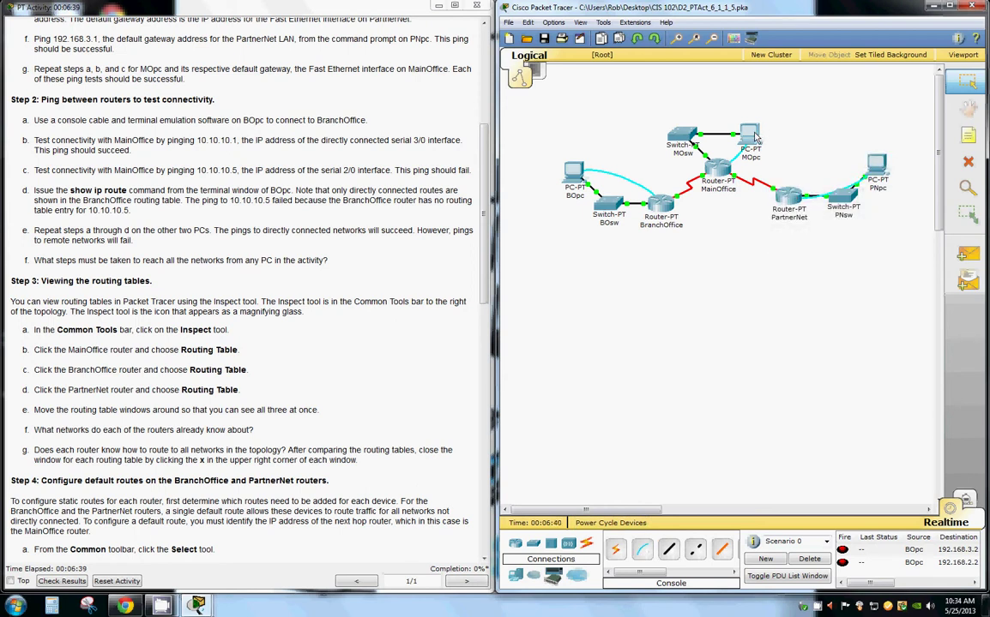
Start a terminal session from MOpc to MainOffice with the default port settings and move its window clear of the topology
left_click(748, 135)
left_click(205, 90)
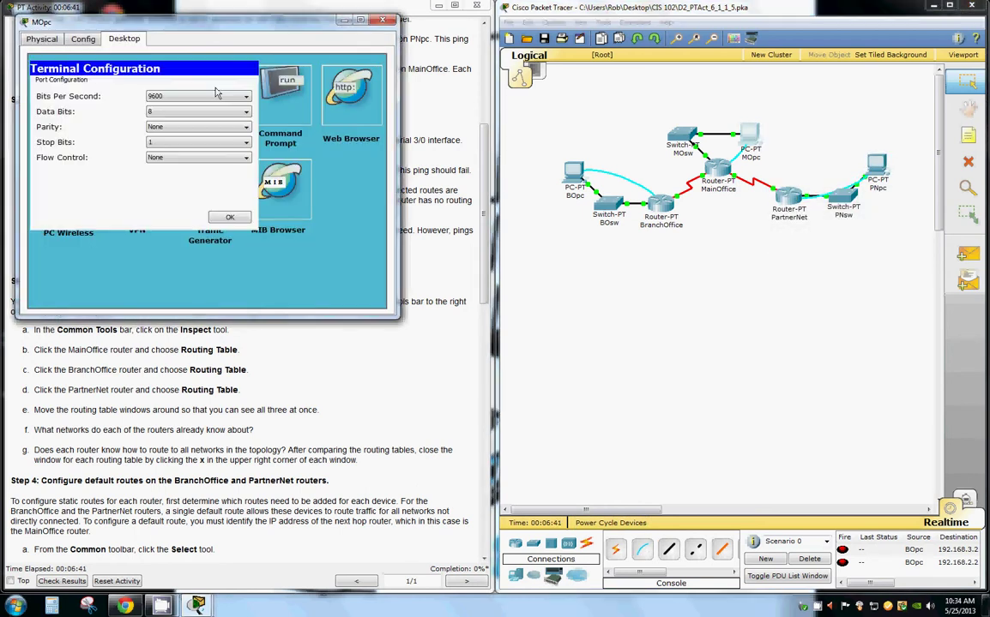
left_click(225, 215)
left_click_drag(244, 19, 620, 39)
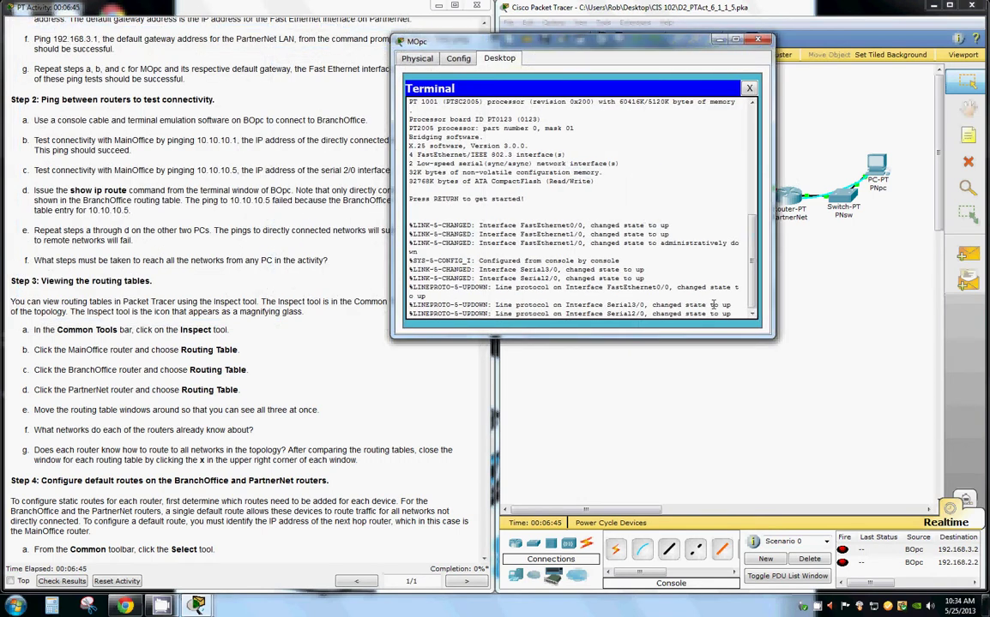
key("Return")
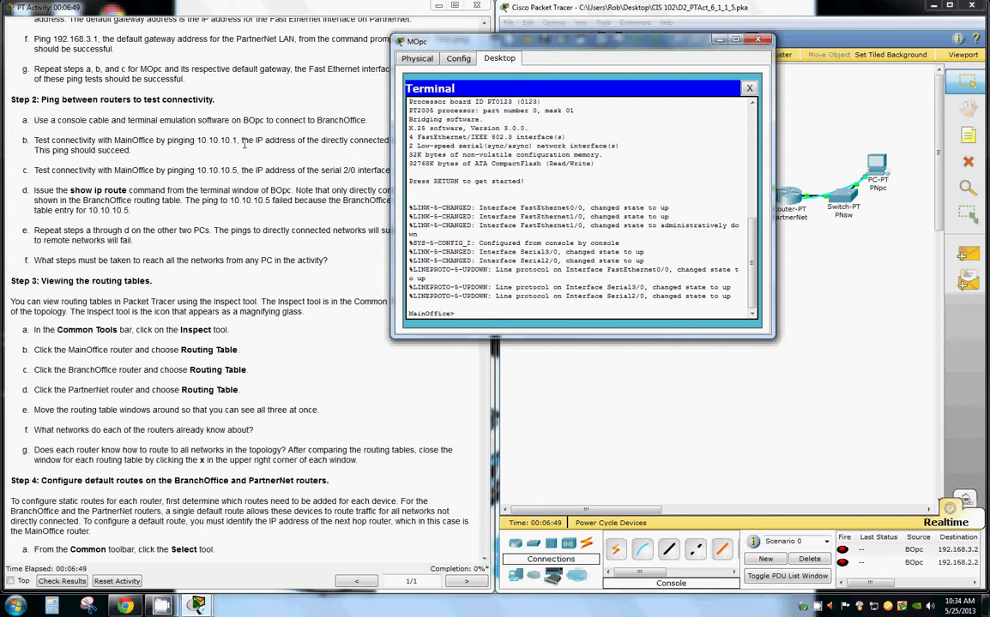
left_click_drag(561, 50, 604, 259)
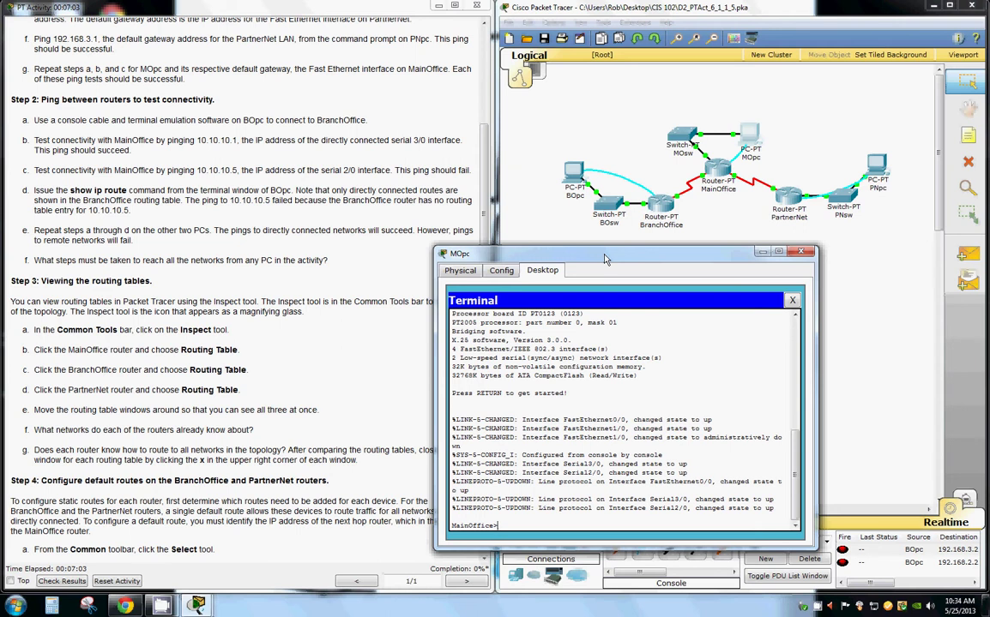
Try to open the MainOffice router's configuration settings and close its device window
left_click(718, 175)
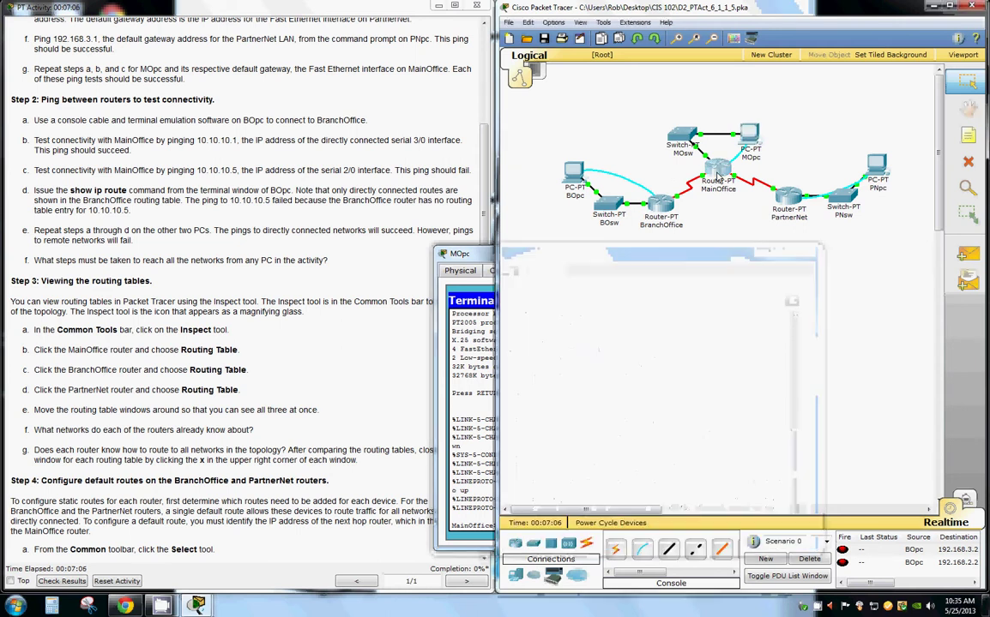
left_click(83, 39)
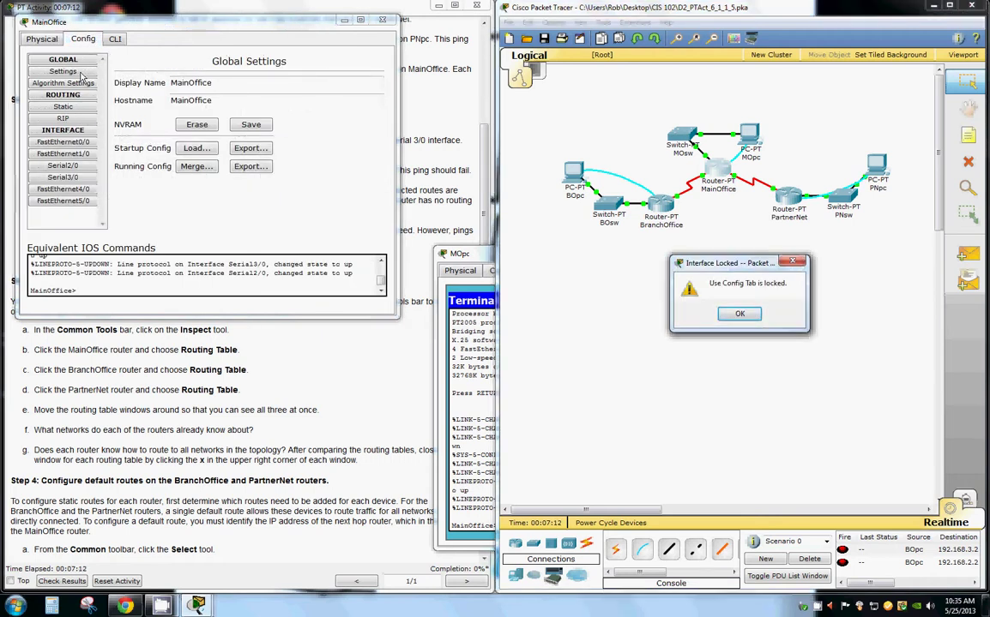
left_click(739, 314)
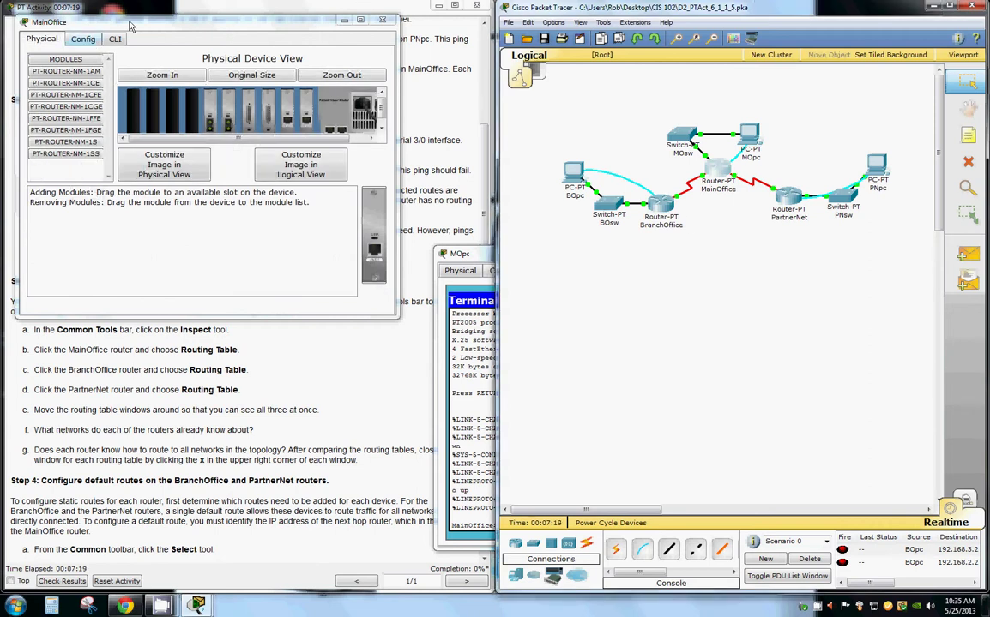
left_click(83, 39)
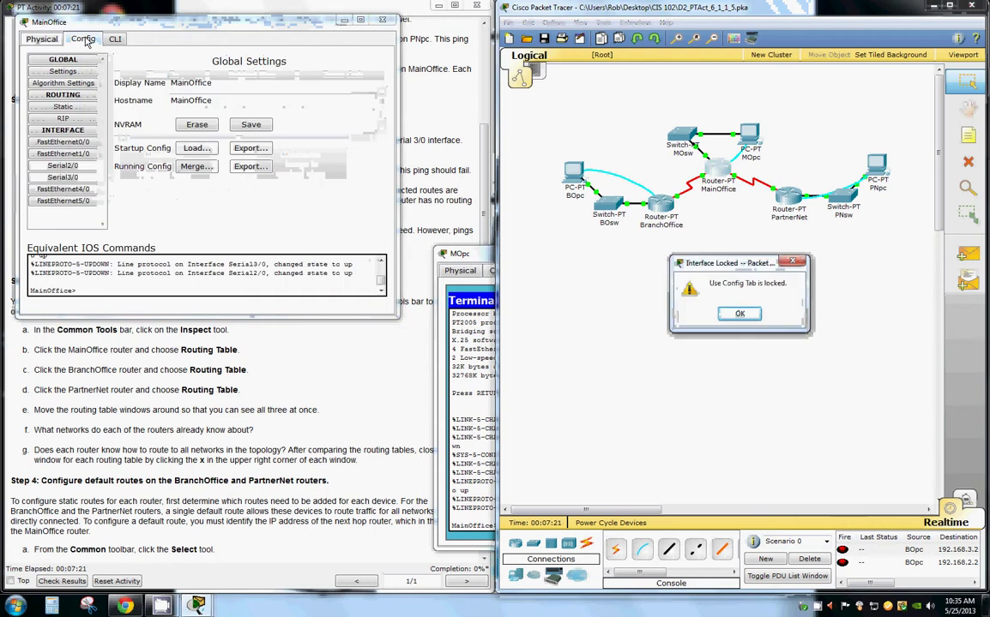
left_click(739, 313)
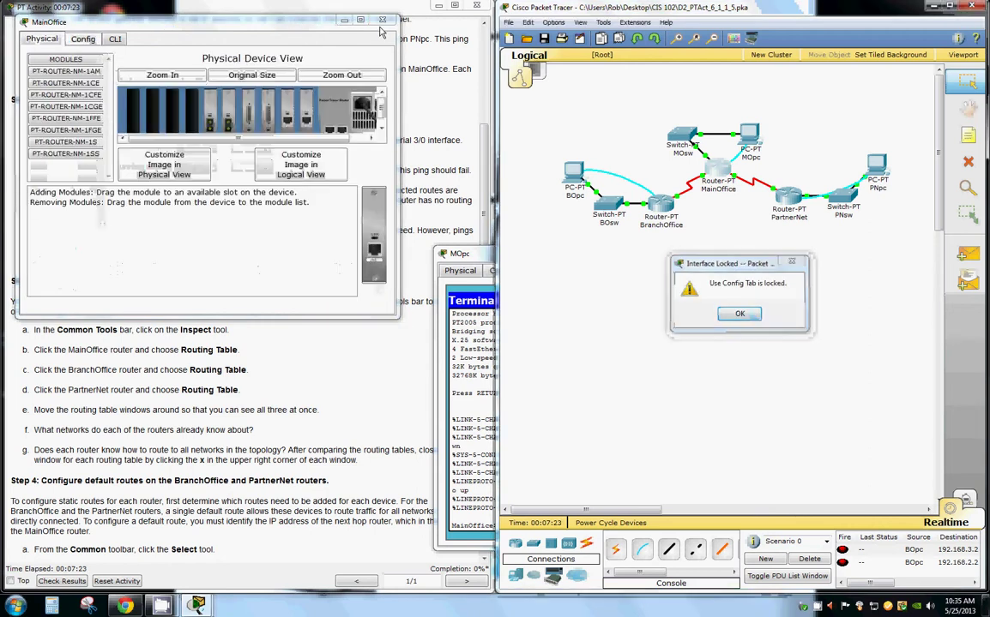
left_click(380, 22)
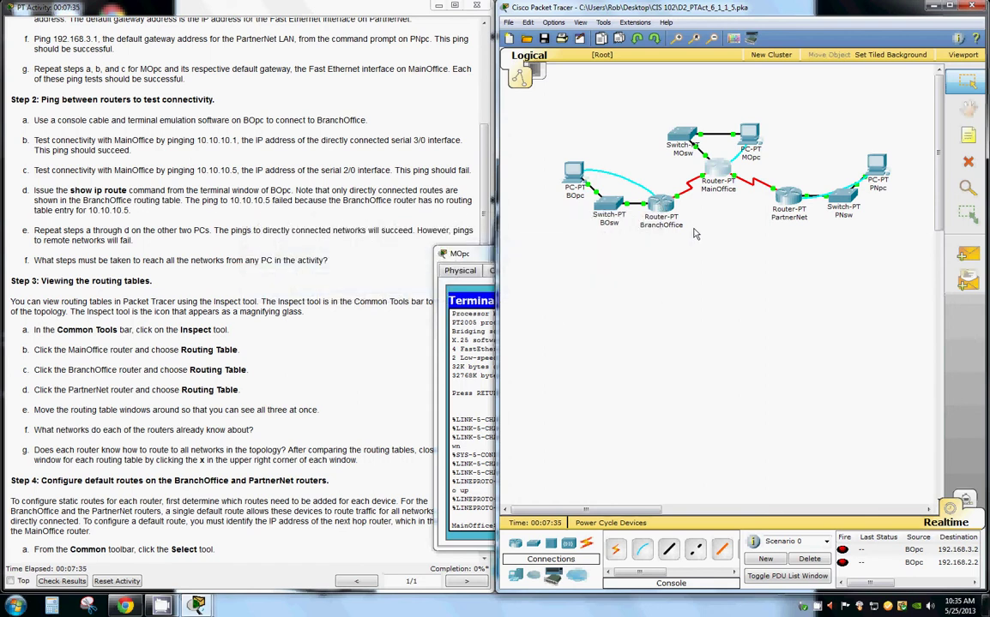
Ping 10.10.10.1 and 10.10.10.5 from the MainOffice terminal session on MOpc
left_click_drag(480, 255, 408, 163)
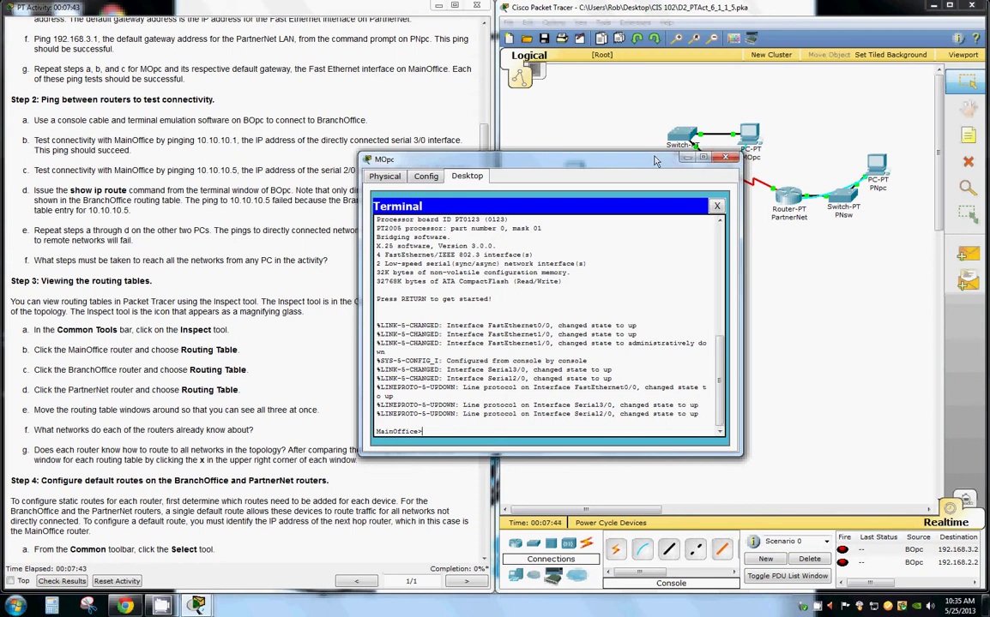
left_click_drag(668, 161, 726, 207)
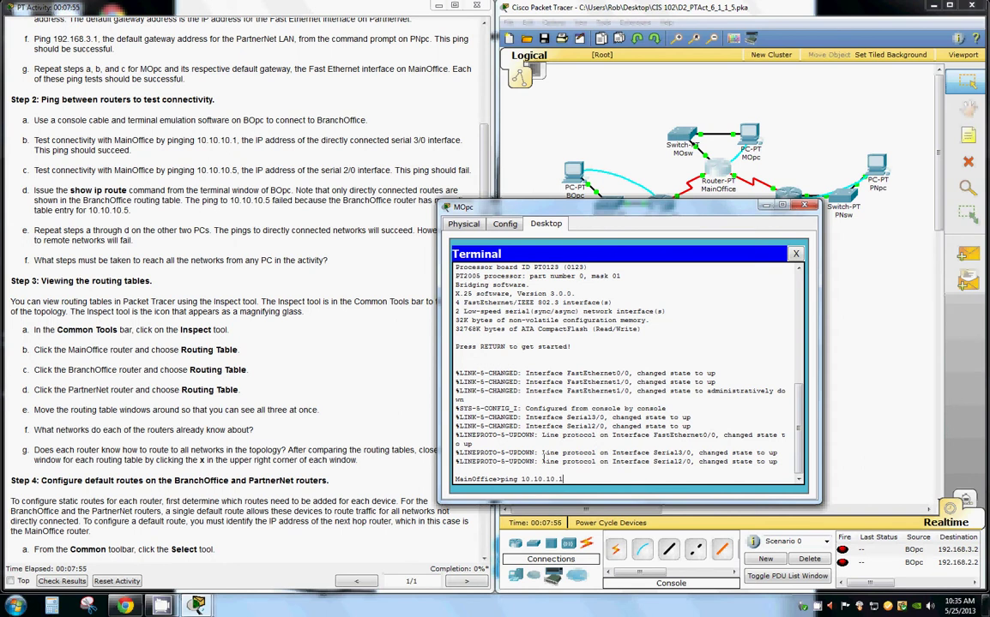
key("Return")
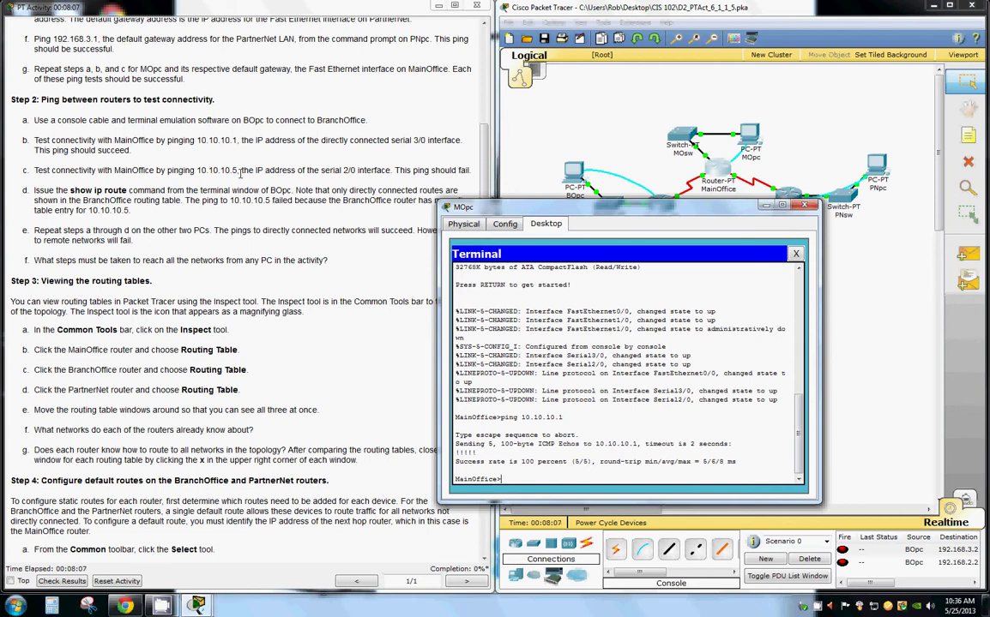
type("ng 10.10.10.5")
key("Return")
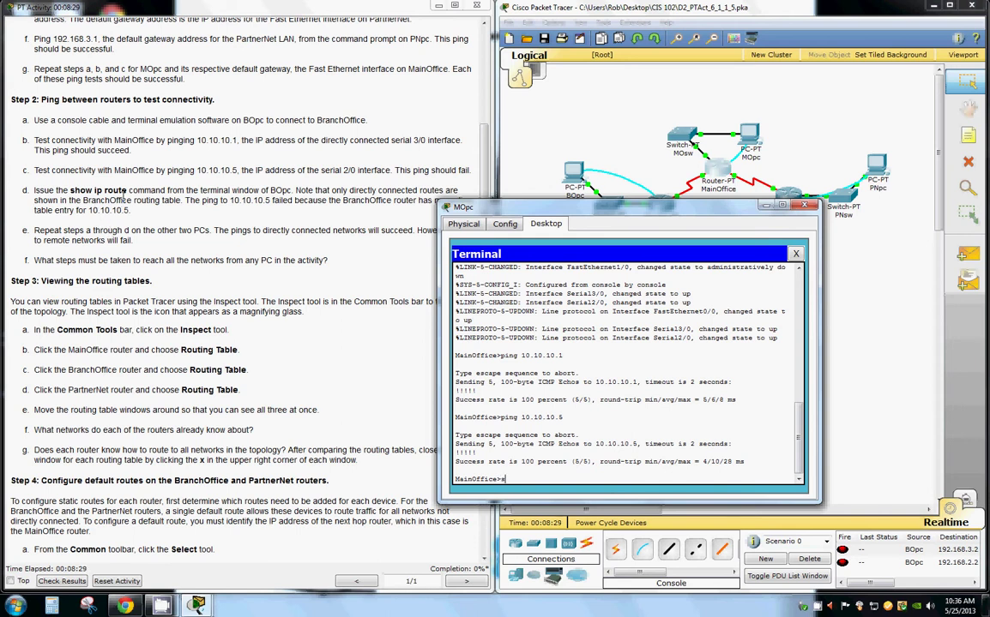
Display the MainOffice routing table with show ip route and close the MOpc window
type("how ip route")
key("Return")
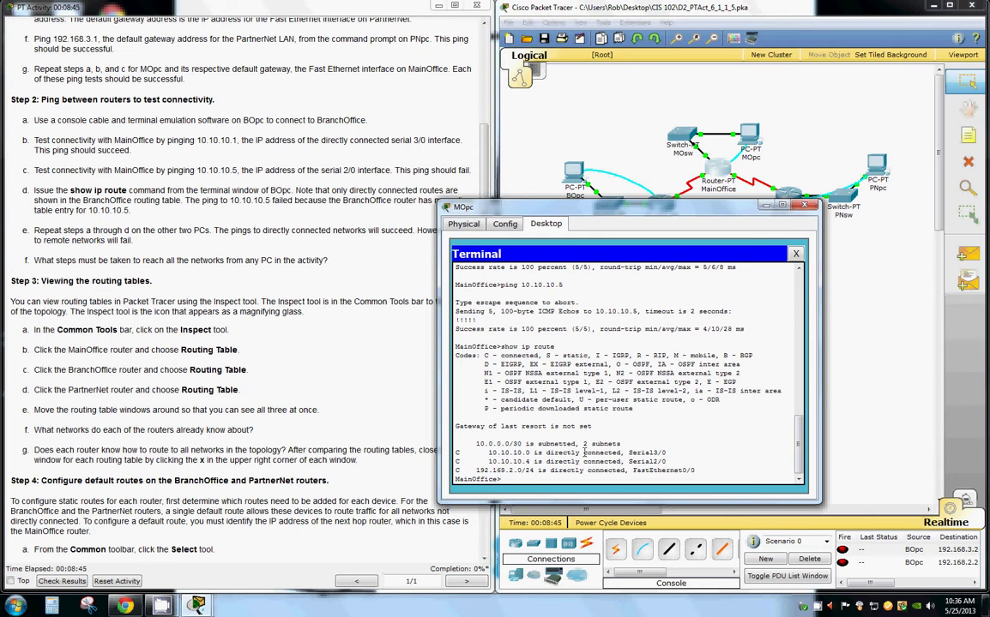
left_click(805, 208)
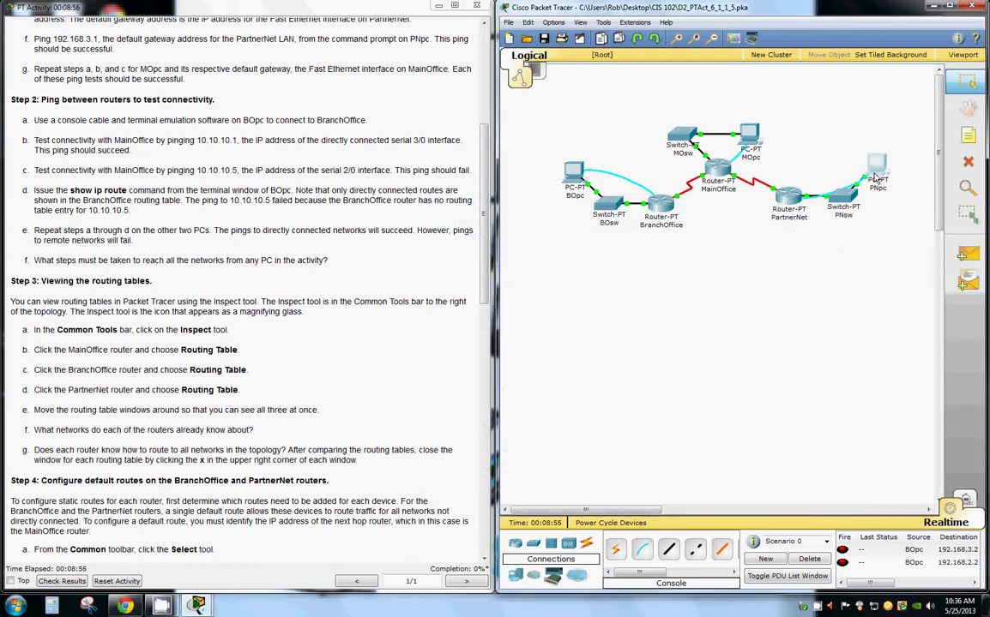
Close PNpc's Command Prompt and start a terminal session from PNpc to PartnerNet with the default port settings
left_click(875, 178)
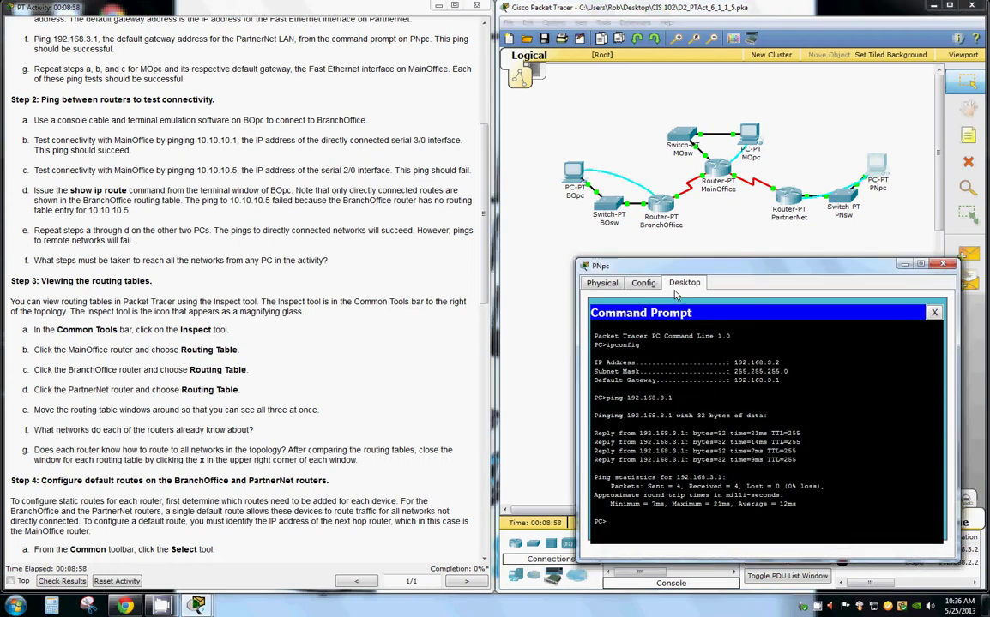
left_click(934, 312)
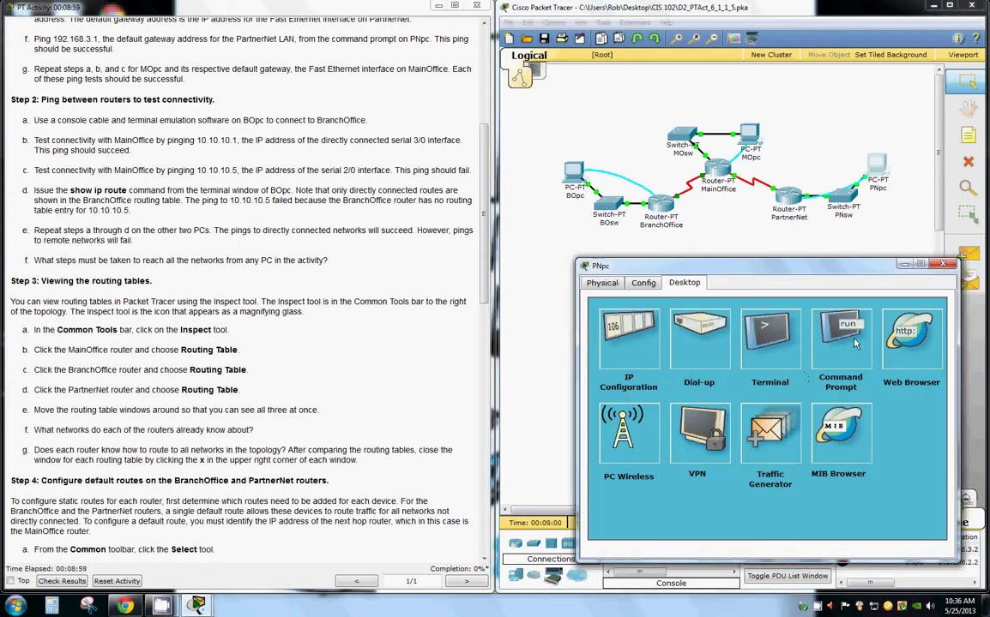
left_click(769, 313)
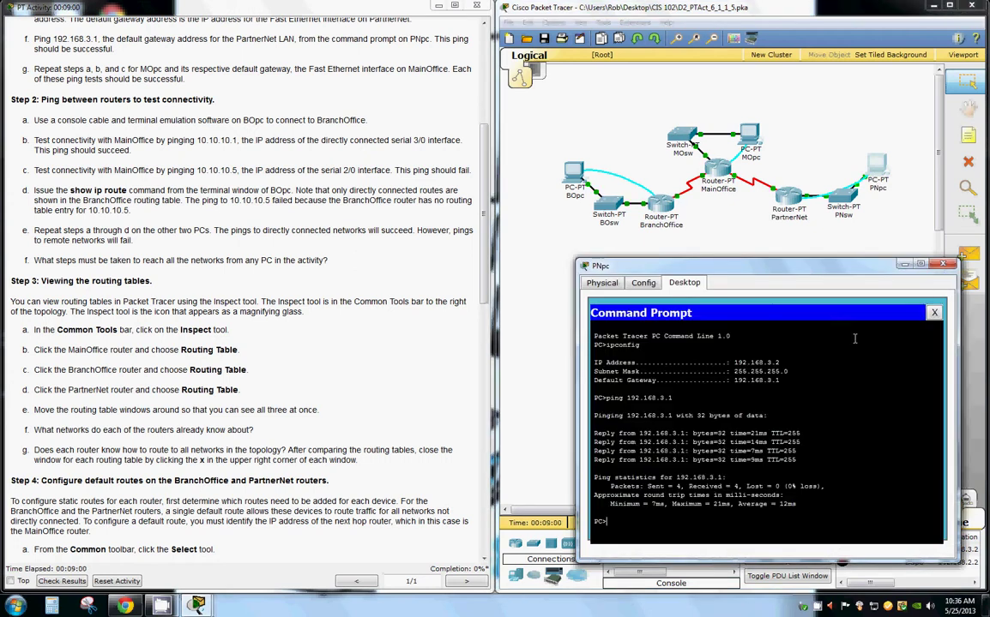
left_click(934, 313)
left_click(769, 330)
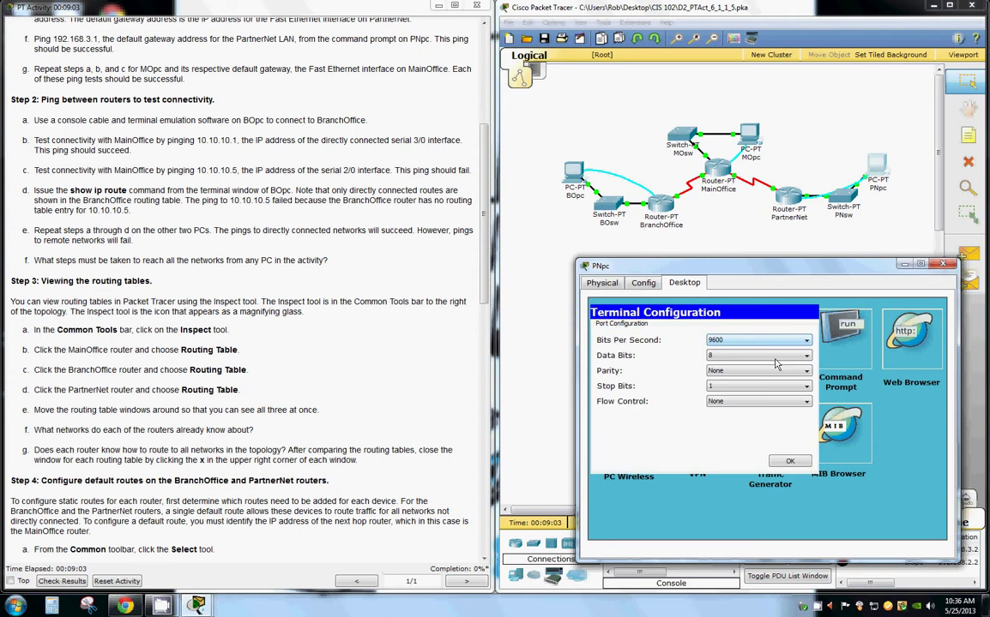
left_click(716, 417)
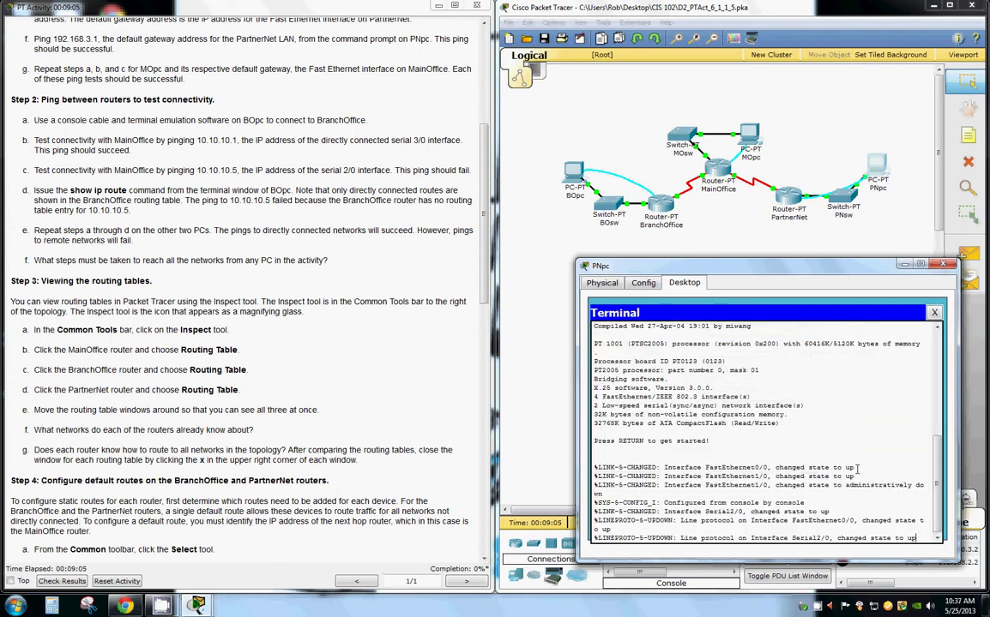
key("Return")
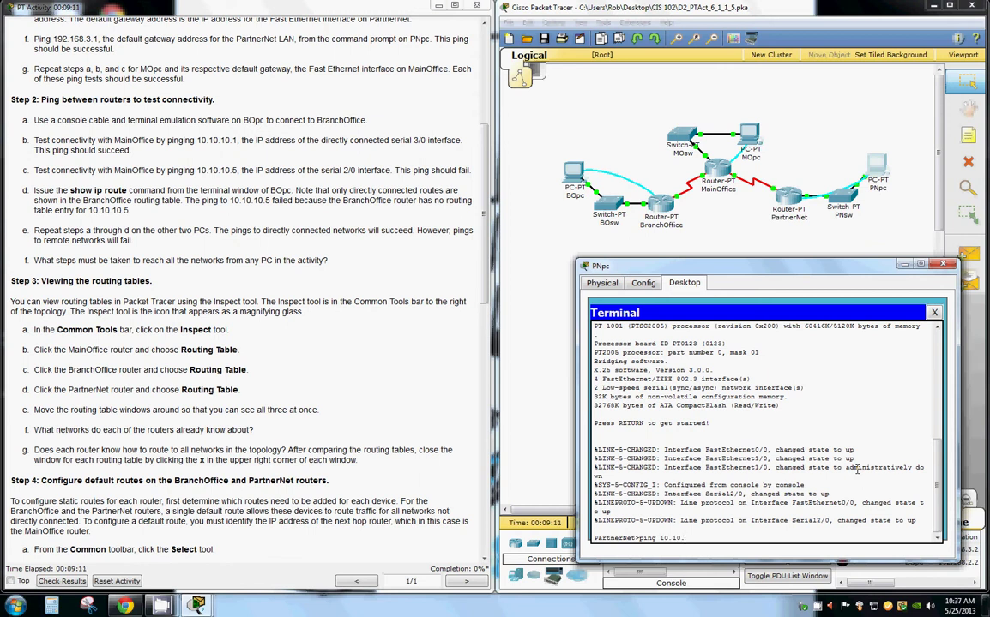
Ping 10.10.10.1 and 10.10.10.5 from the PartnerNet terminal session and close the PNpc window
type("ping 10.10.10.1")
key("Return")
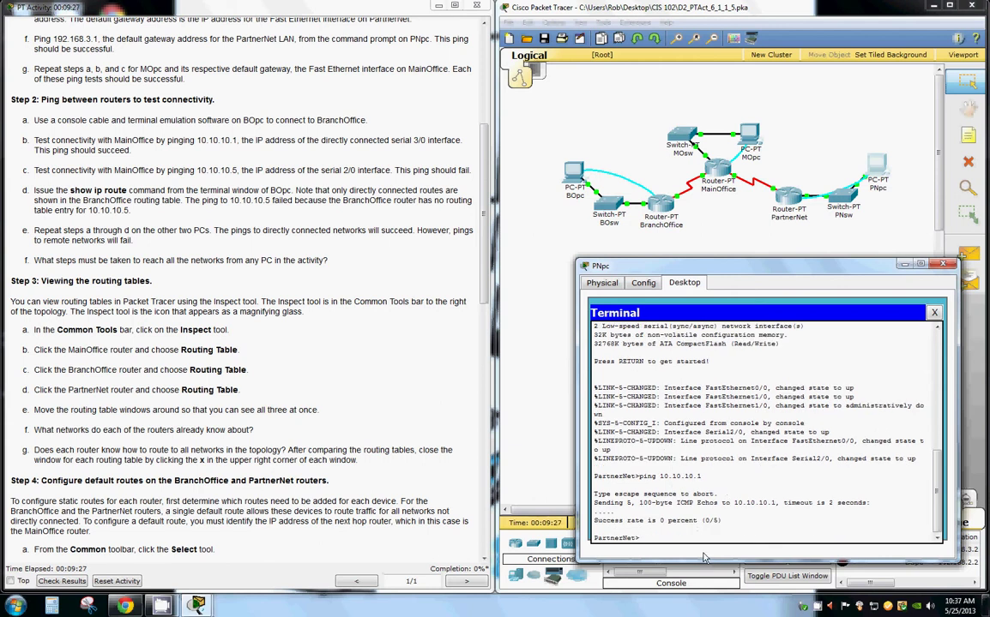
type("ping 10.10.10.5")
key("Return")
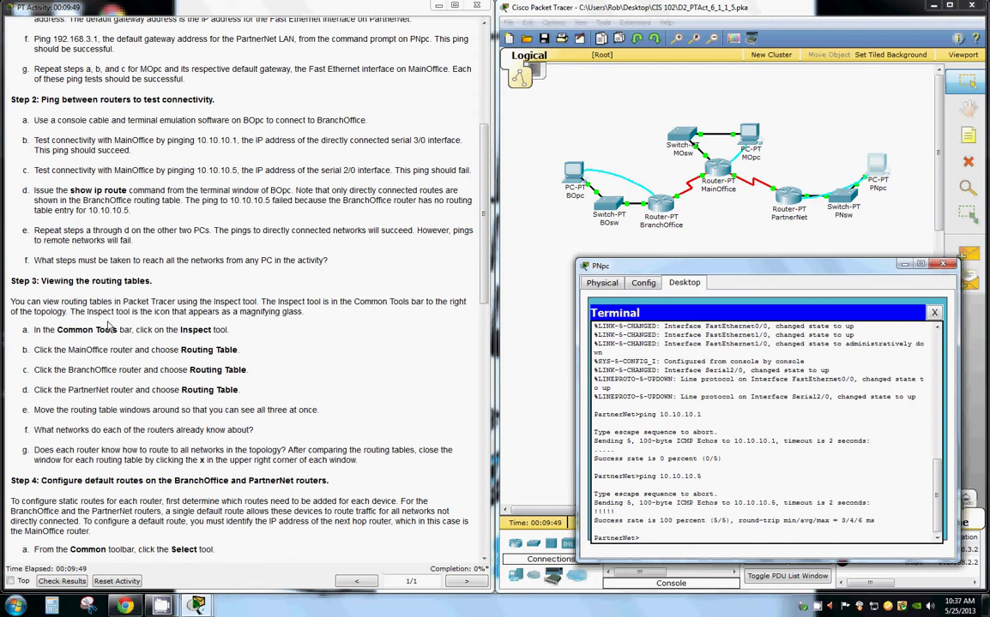
left_click(940, 265)
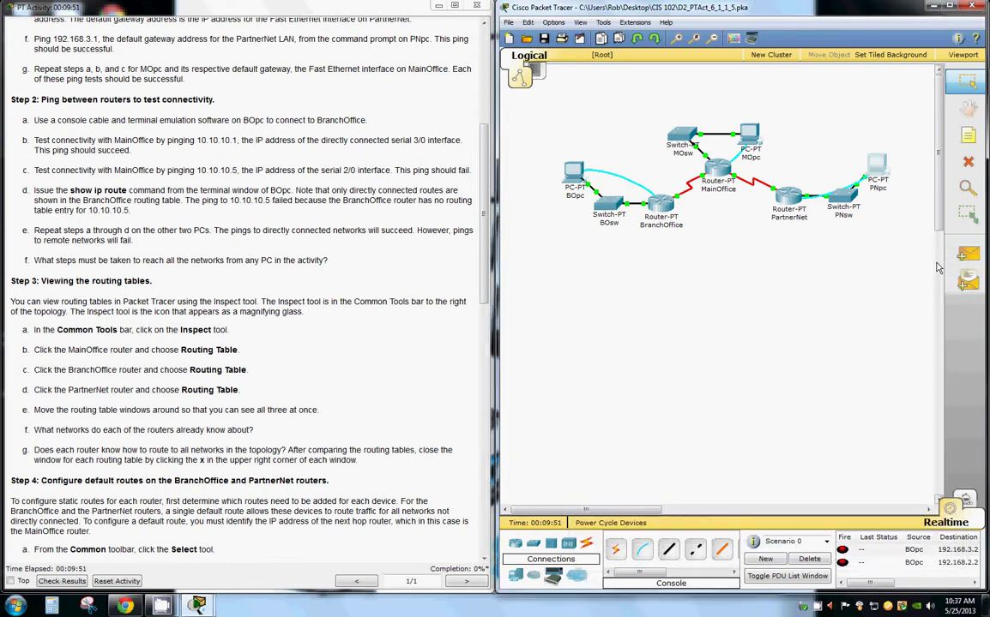
Inspect the MainOffice router's routing table and place its window in the empty area below the topology
left_click(967, 190)
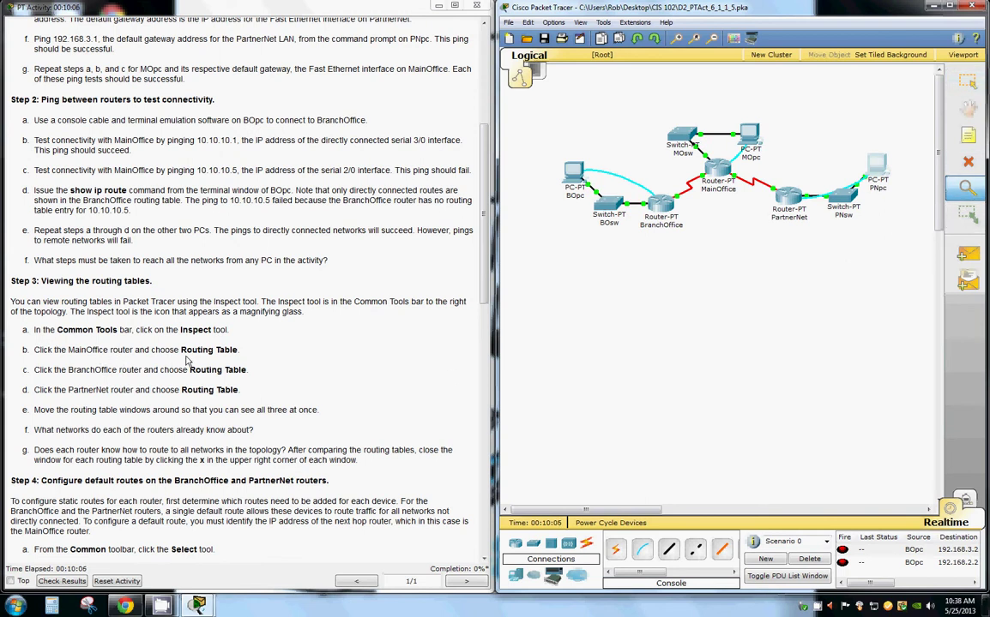
left_click(720, 168)
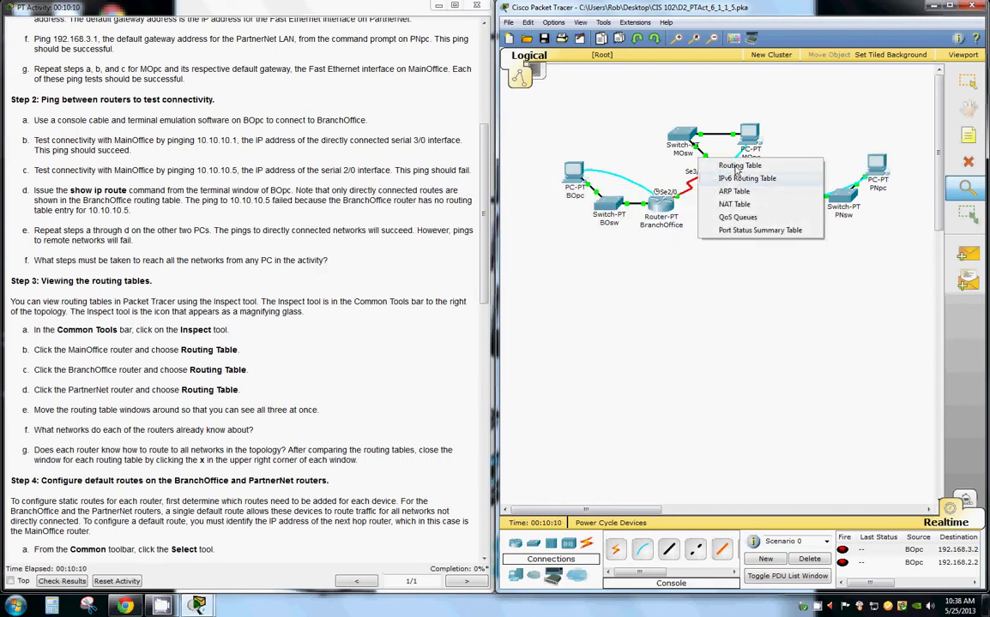
left_click(734, 167)
left_click_drag(360, 195, 623, 345)
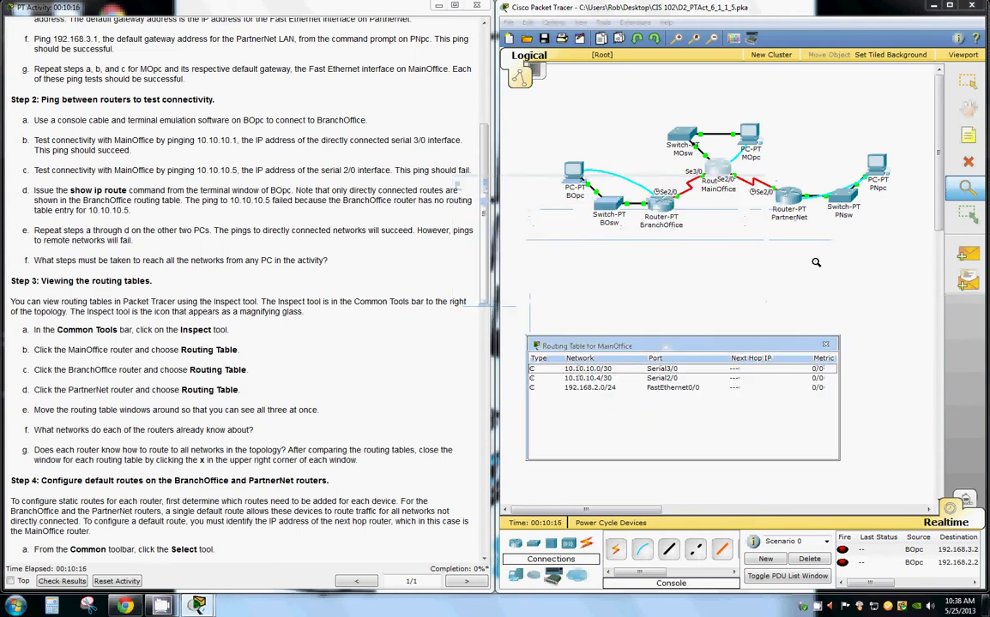
Inspect the routing tables of the BranchOffice and PartnerNet routers and arrange the windows so all three tables can be compared
left_click(662, 199)
left_click(676, 200)
left_click(787, 195)
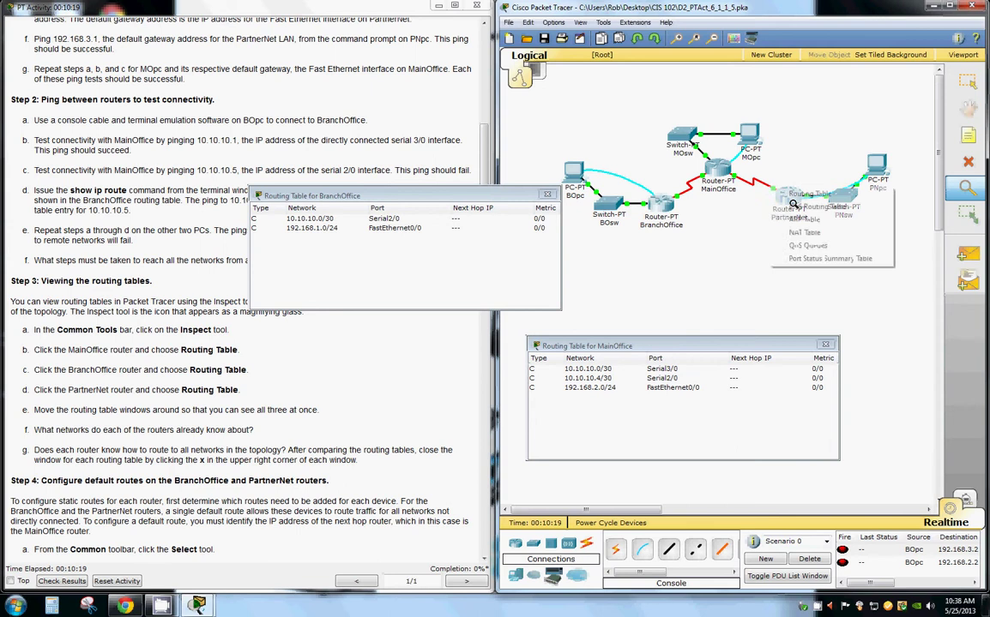
left_click(796, 200)
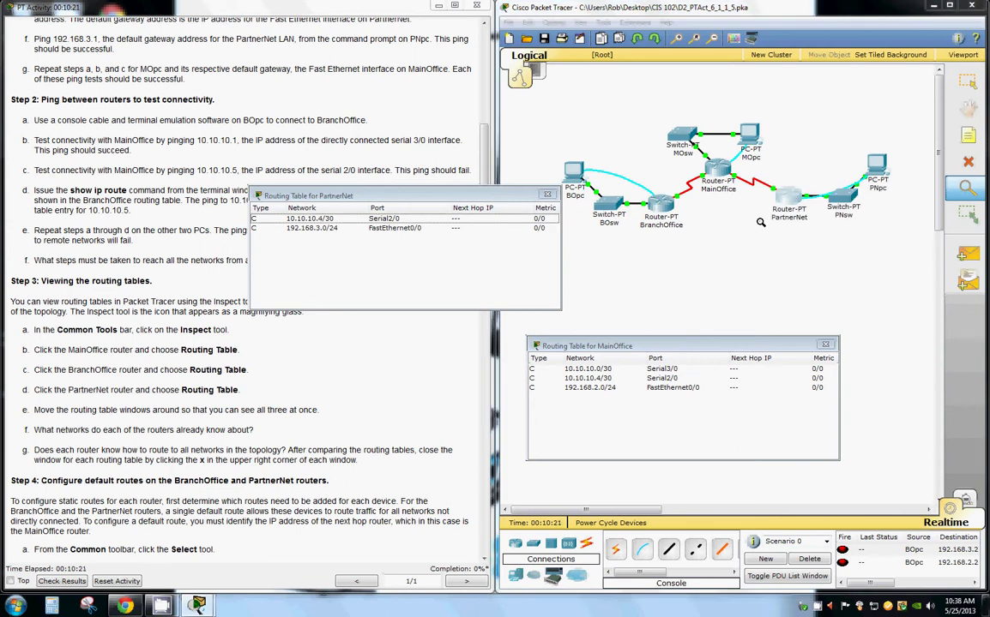
left_click_drag(476, 192, 804, 221)
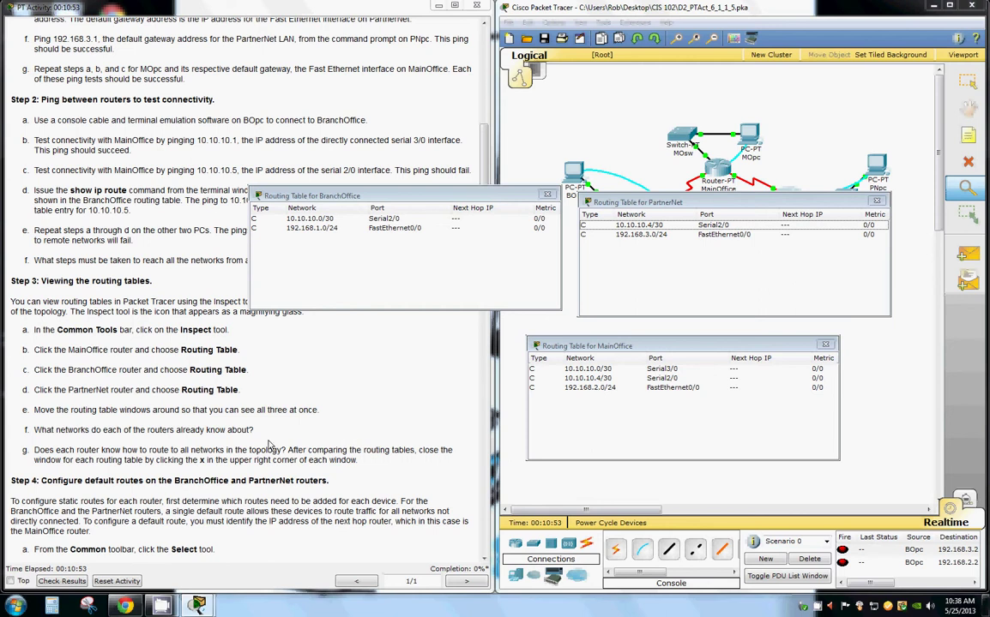
Bring up the Step 4 instructions on default routes and close the three routing table windows
left_click(482, 191)
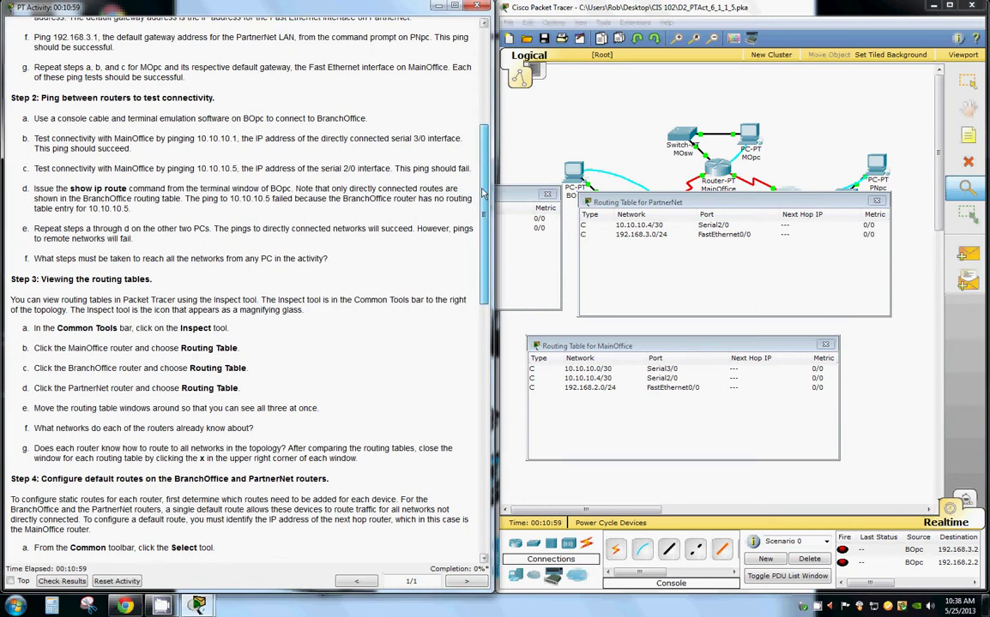
scroll(482, 190, "down", 8)
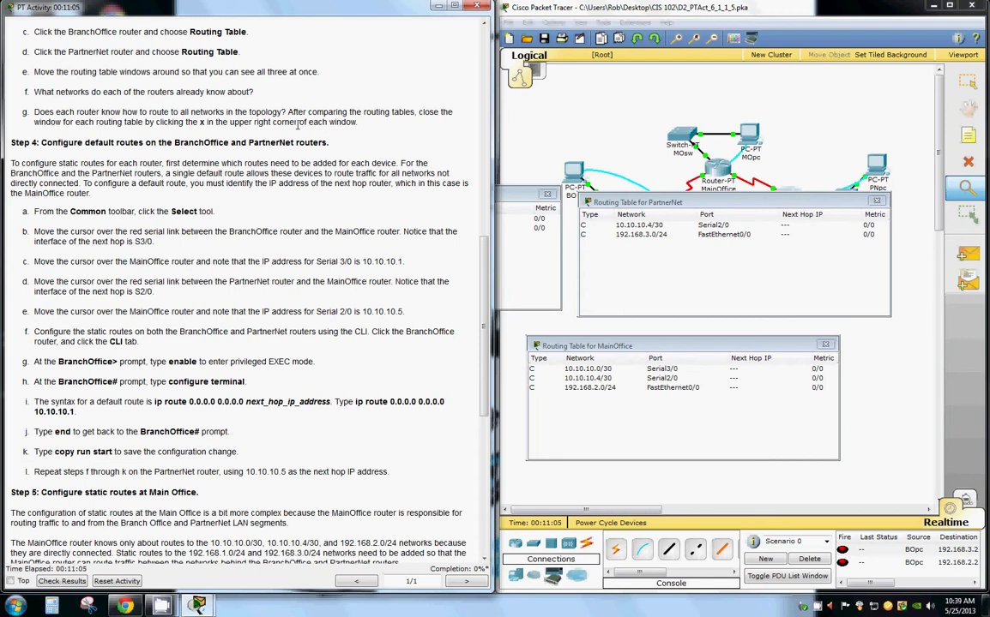
left_click(498, 180)
left_click(547, 194)
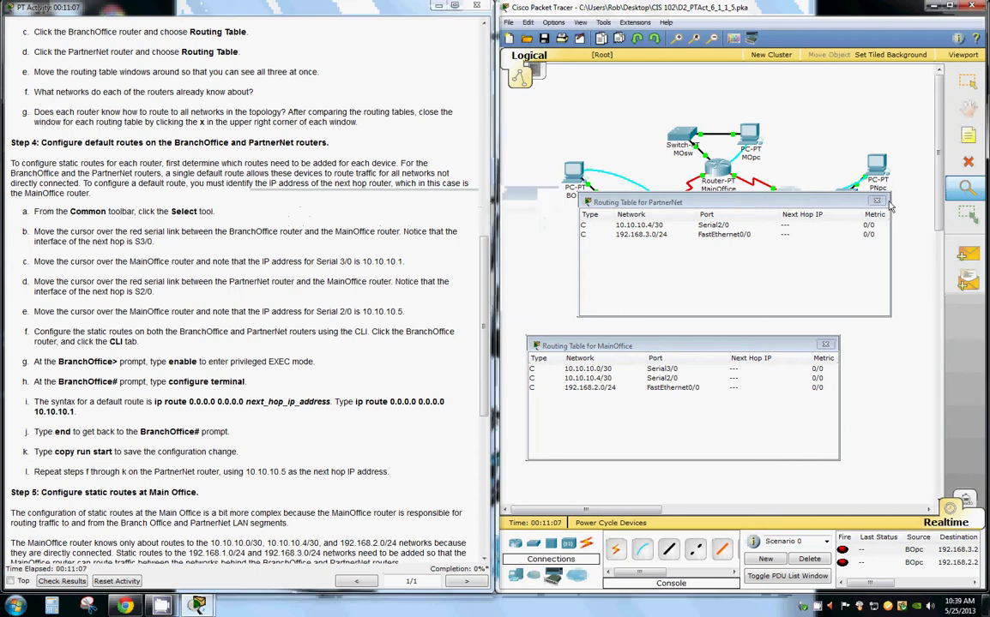
left_click(879, 202)
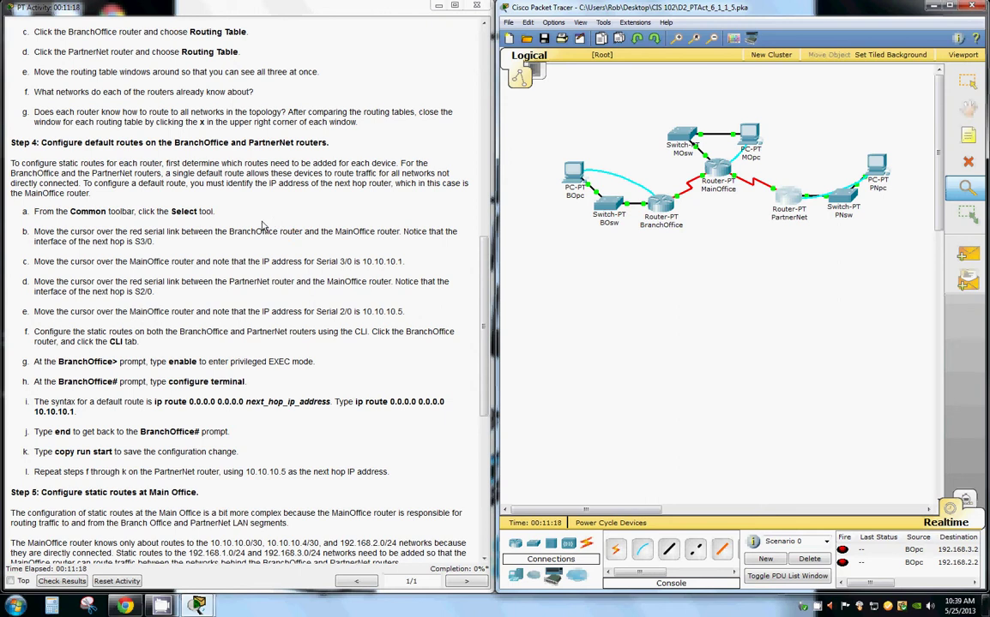
Switch to the Select tool and check the serial link interfaces and MainOffice's IP addresses toward BranchOffice and PartnerNet
left_click(963, 84)
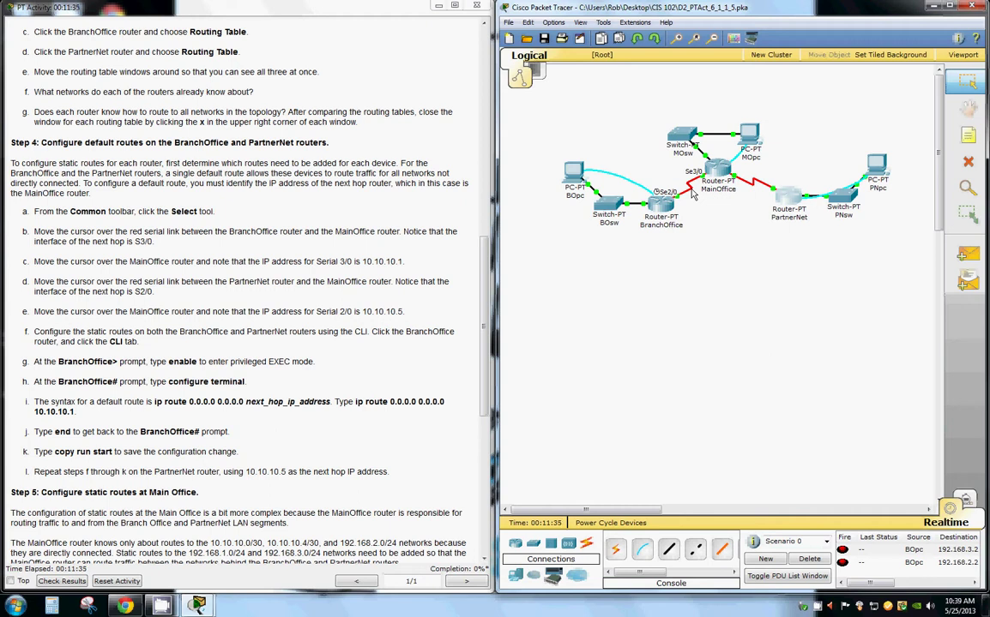
mouse_move(714, 171)
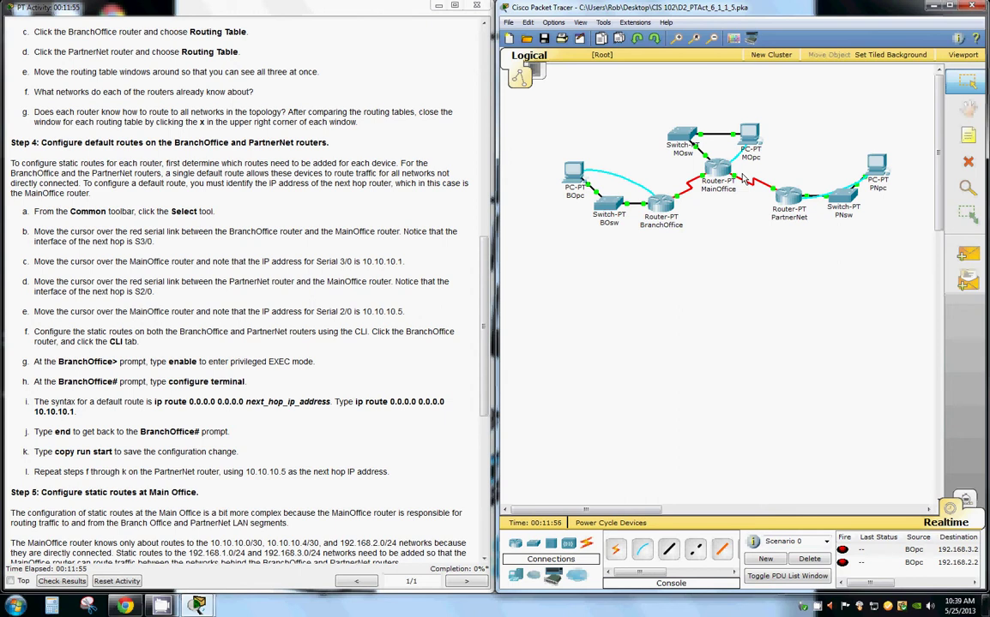
mouse_move(750, 190)
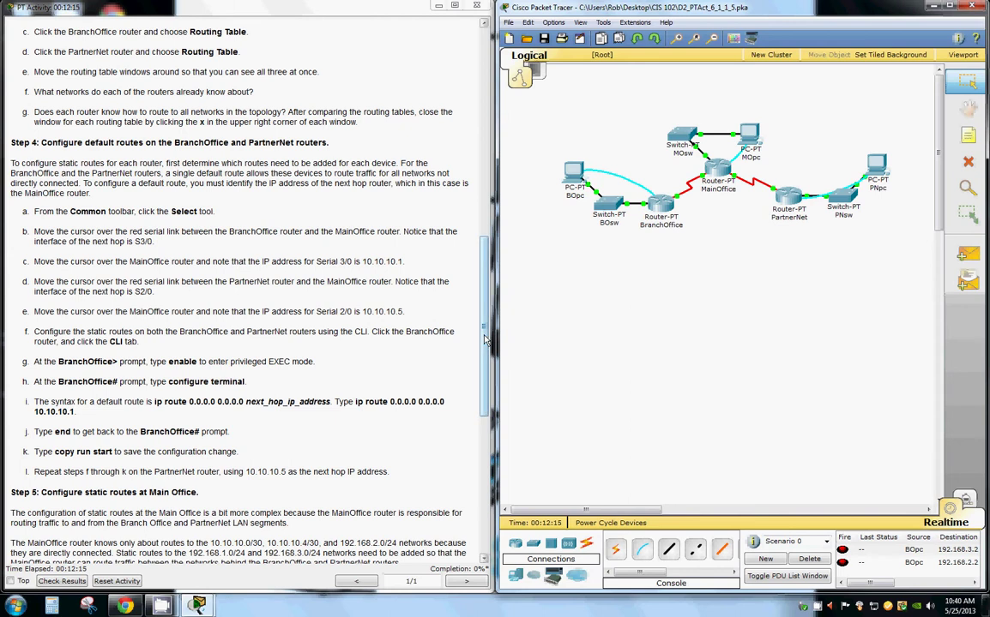
Open the BranchOffice router's CLI and enter privileged EXEC mode and global configuration mode
left_click_drag(485, 340, 486, 390)
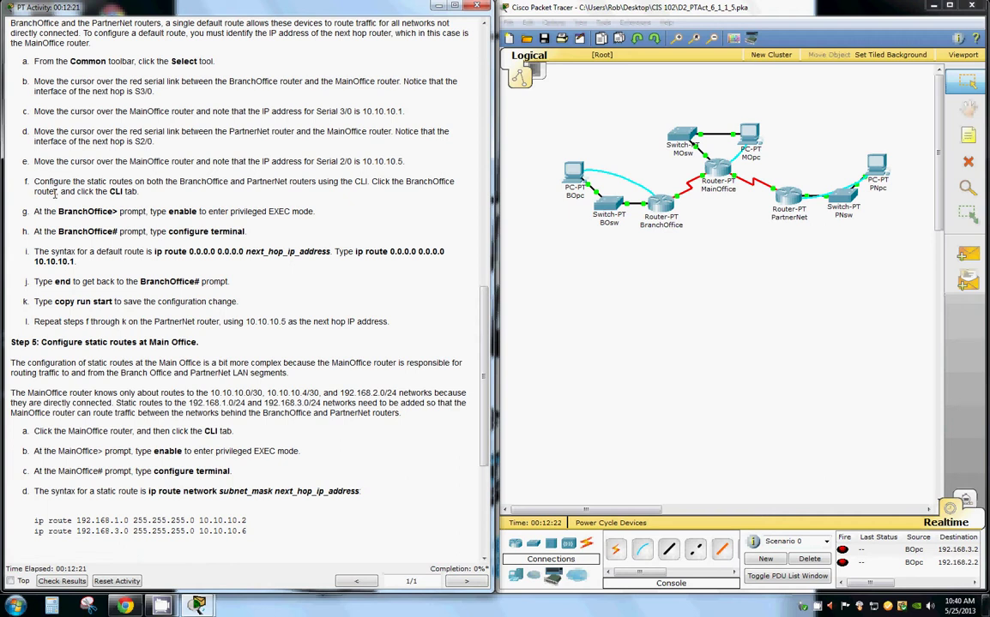
left_click(661, 204)
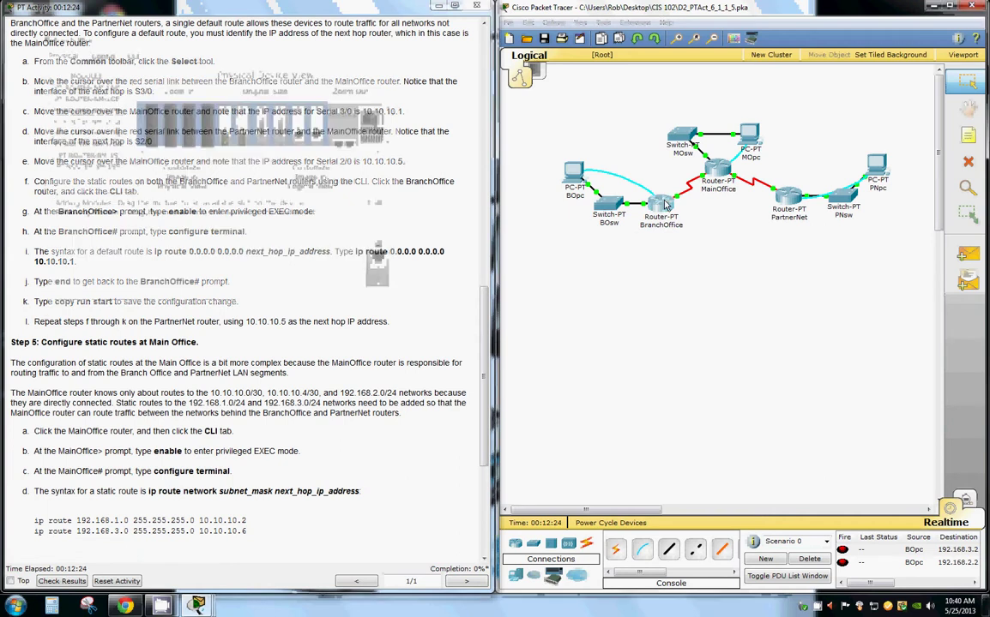
left_click(129, 54)
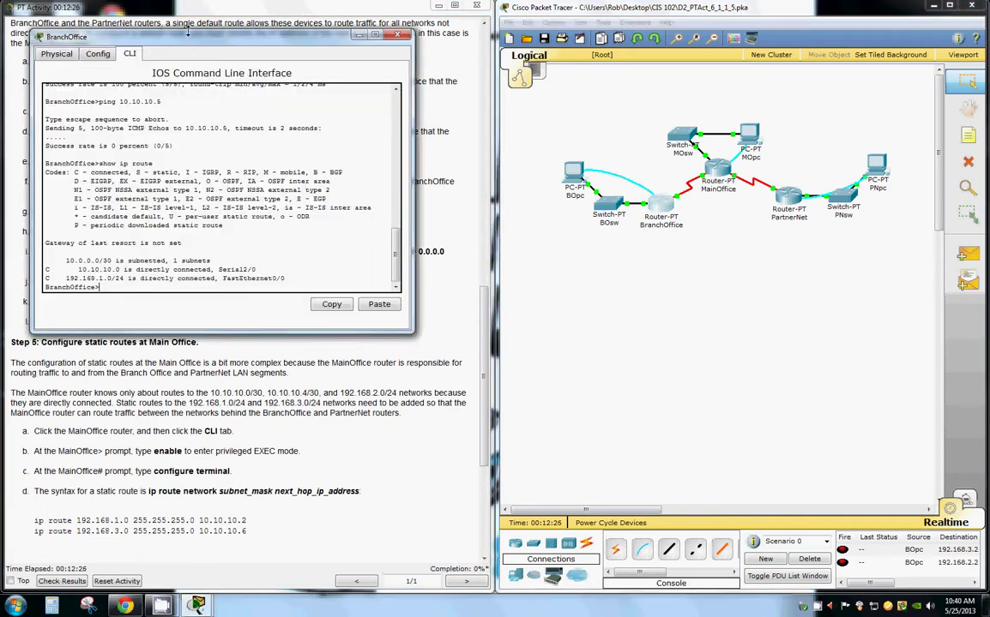
left_click_drag(172, 39, 630, 51)
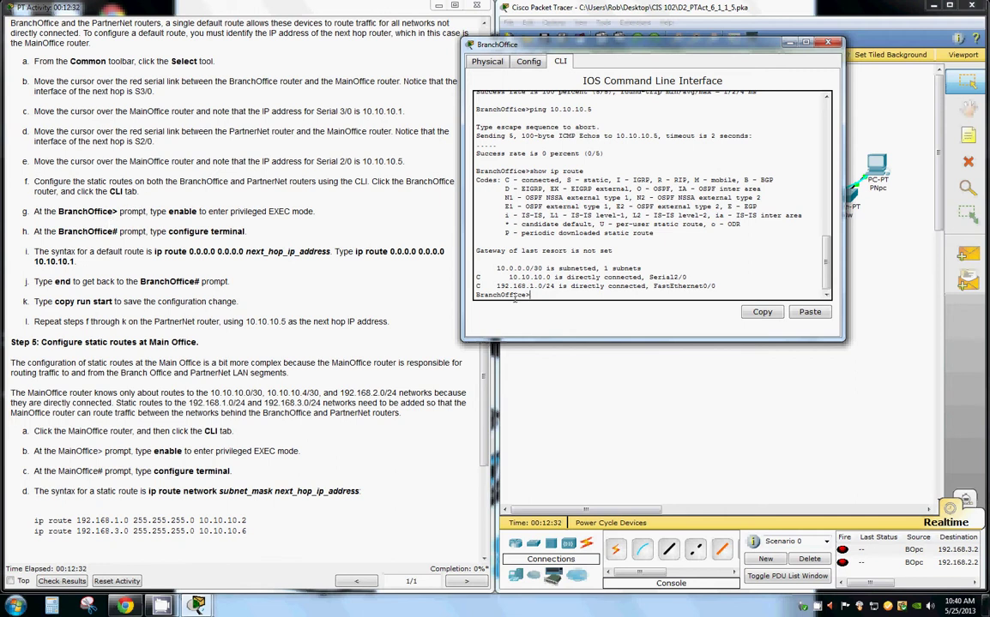
type("en")
key("Return")
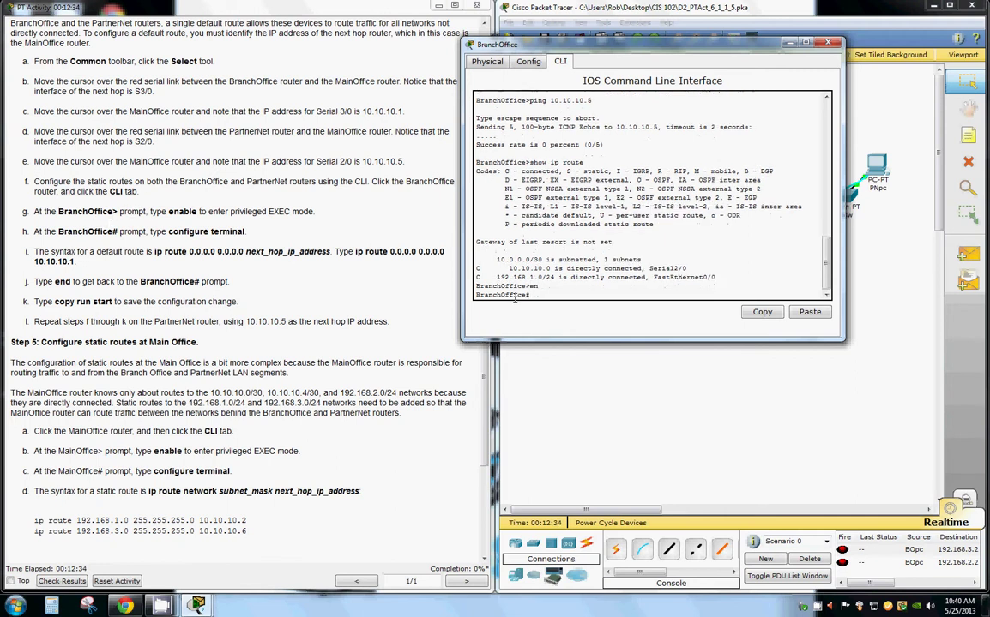
type("conf t")
key("Return")
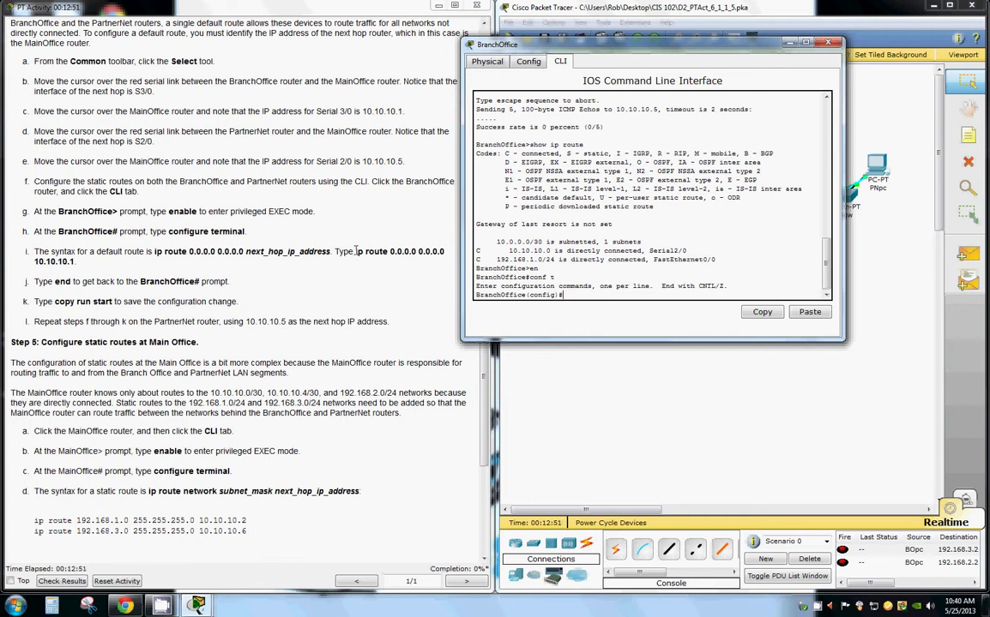
Configure the BranchOffice default route by copying ip route 0.0.0.0 0.0.0.0 10.10.10.1 from the instructions, without the trailing period
left_click_drag(355, 251, 367, 265)
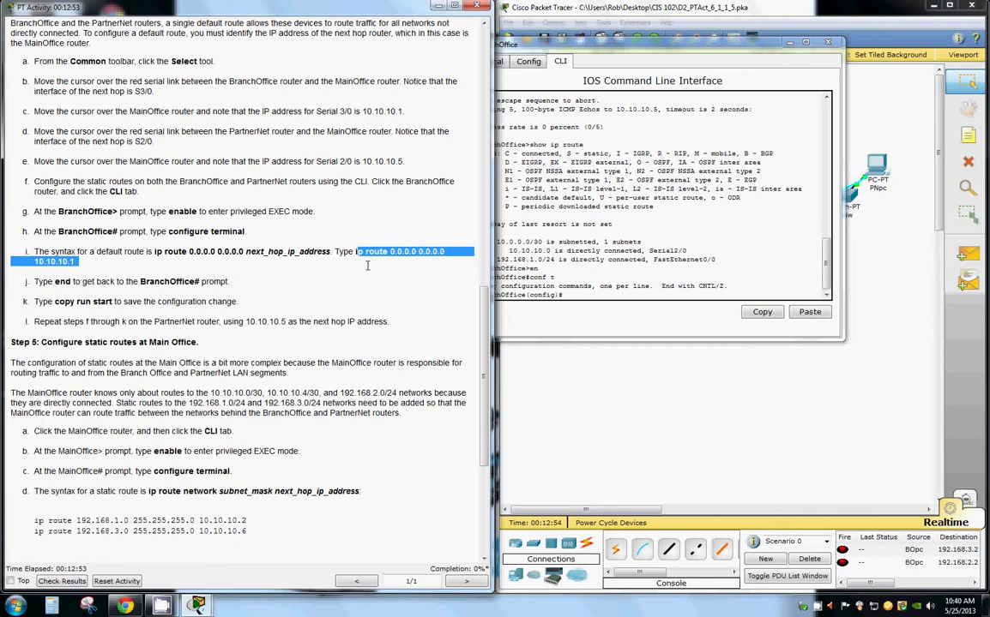
left_click_drag(353, 251, 420, 259)
right_click(368, 255)
left_click(386, 265)
left_click(569, 296)
right_click(573, 305)
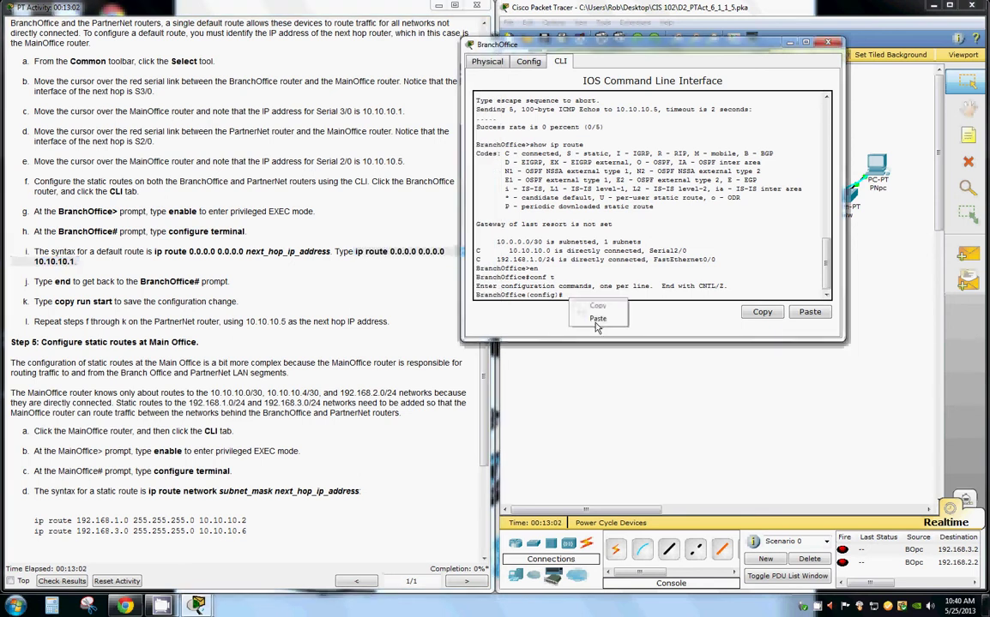
left_click(598, 323)
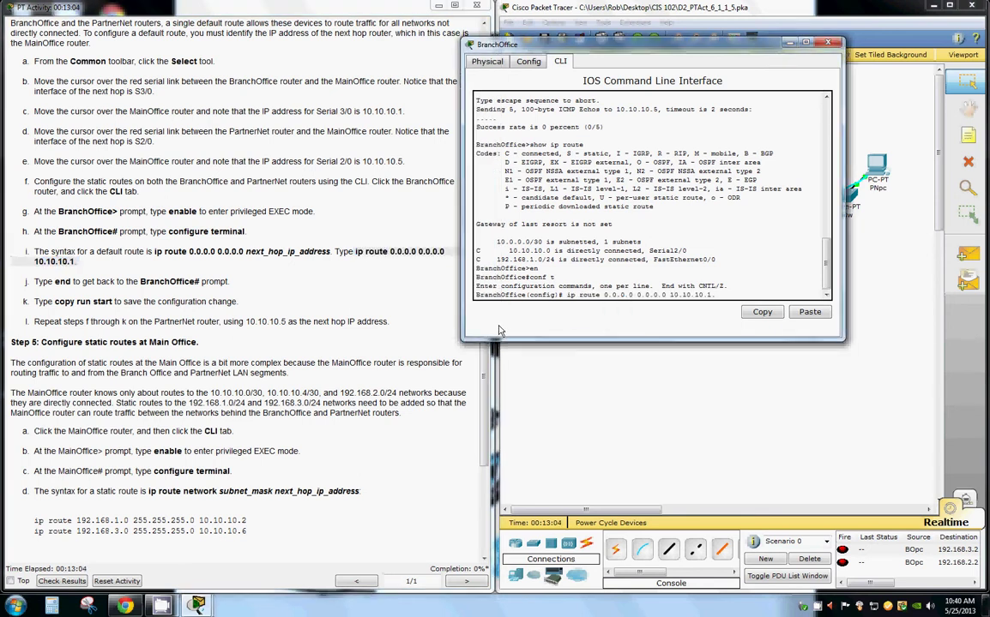
key("BackSpace")
key("Return")
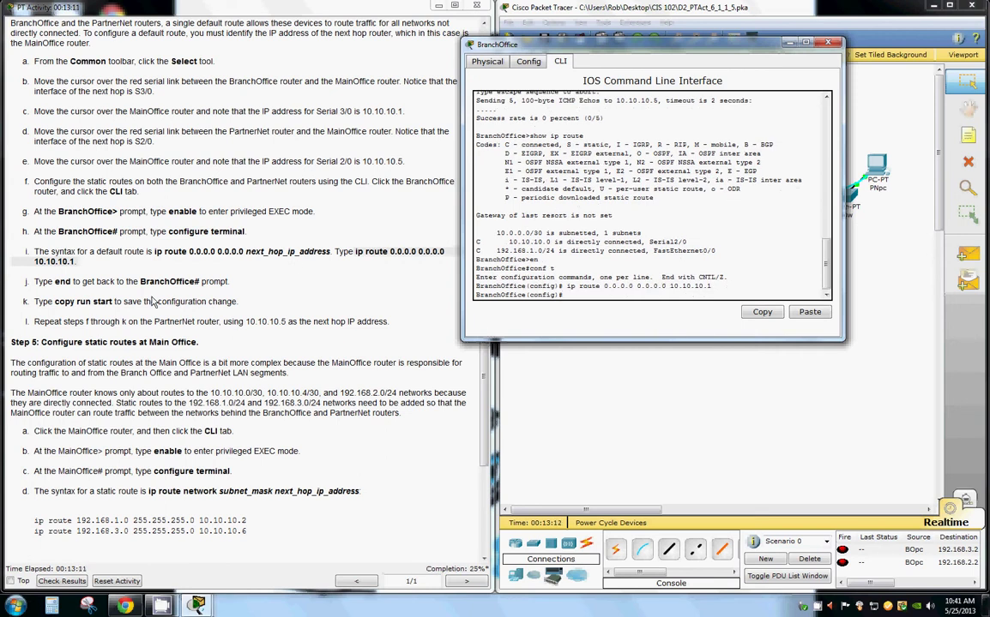
Leave configuration mode on BranchOffice with end and issue copy run start
type("end")
key("Return")
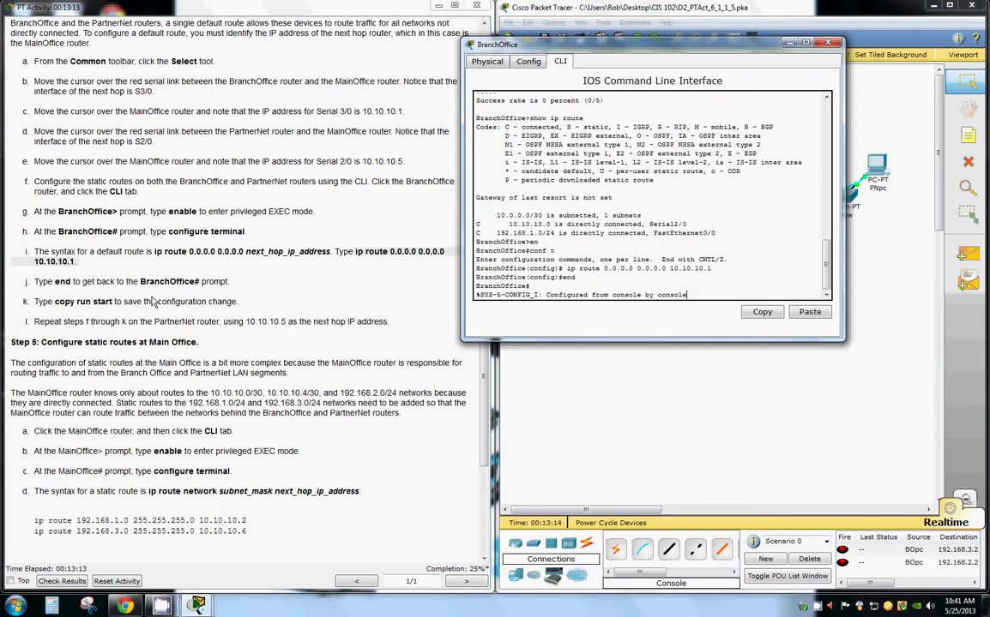
key("Return")
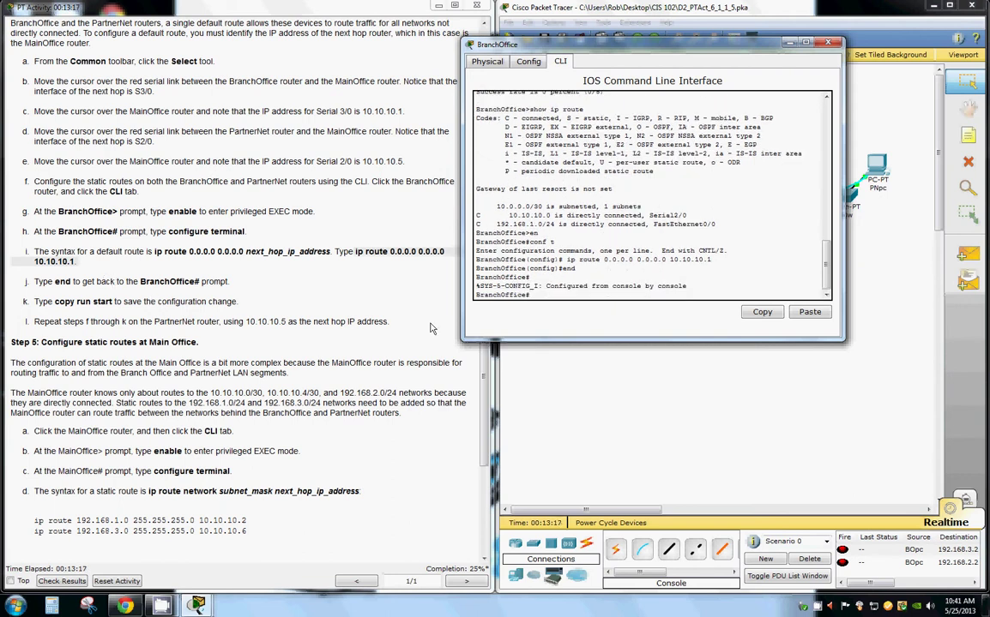
type("copy run start")
key("Return")
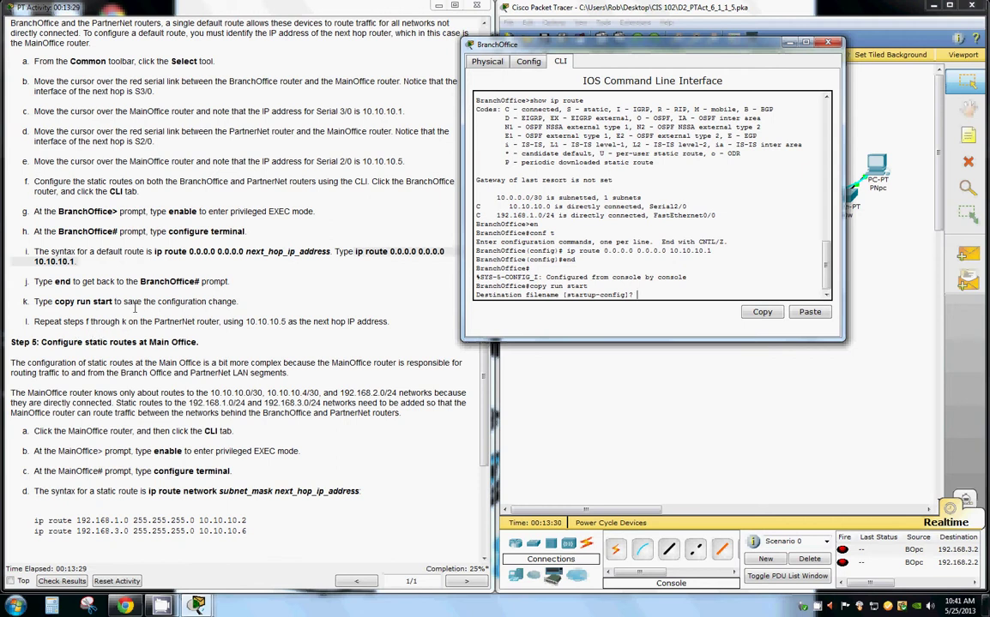
Move the BranchOffice window aside, open the PartnerNet router's CLI and enter global configuration mode
left_click_drag(599, 46, 615, 324)
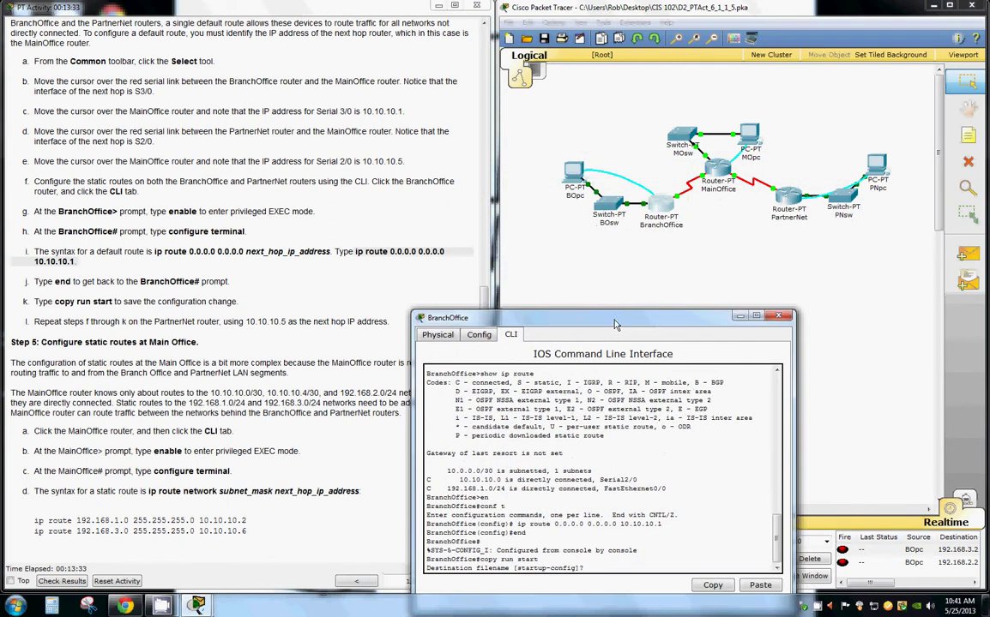
left_click(788, 198)
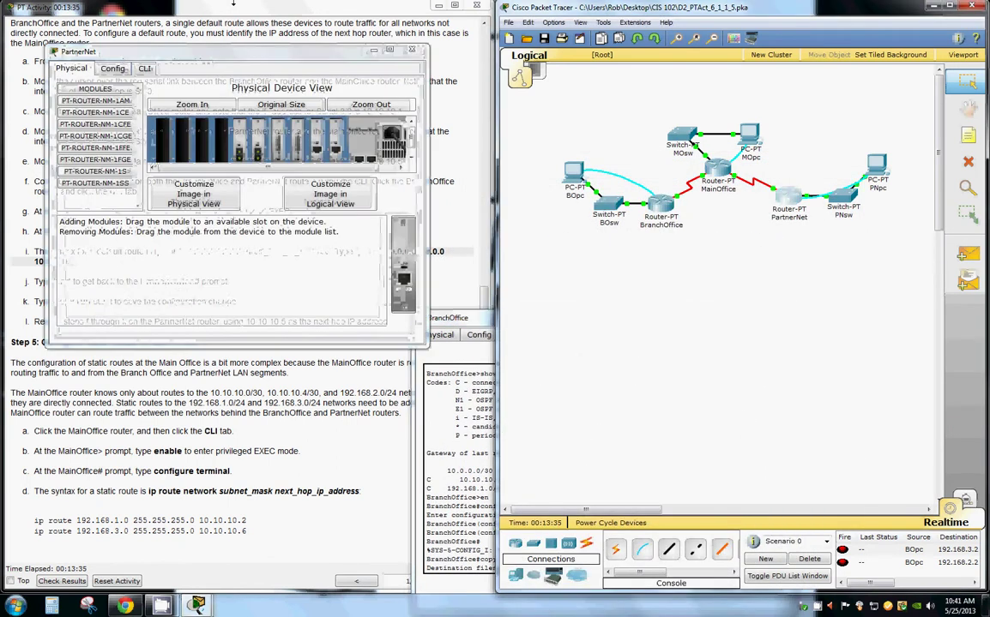
left_click(141, 68)
left_click_drag(220, 55, 417, 48)
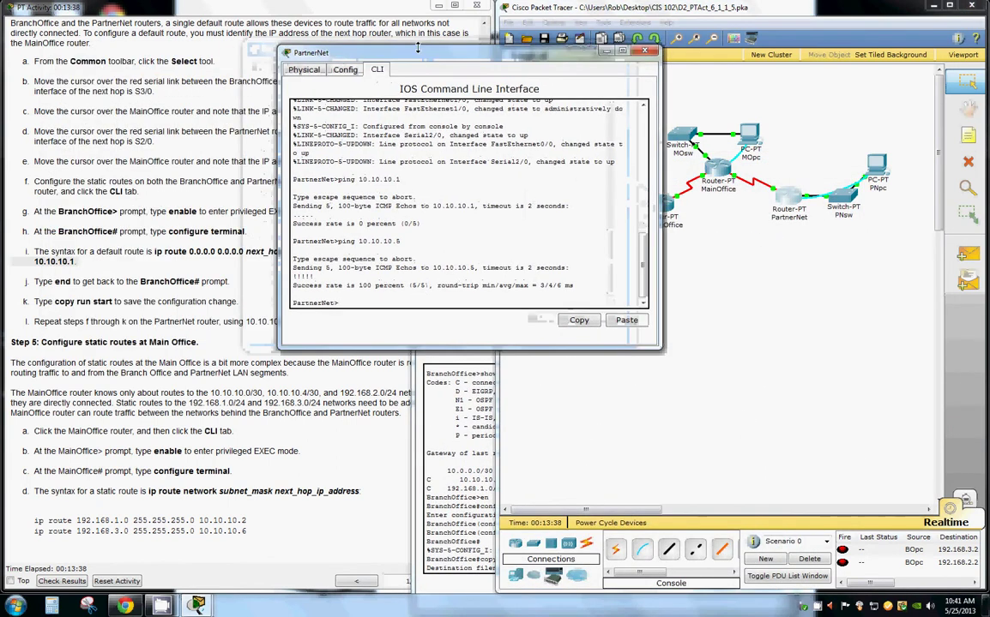
type("en")
key("Return")
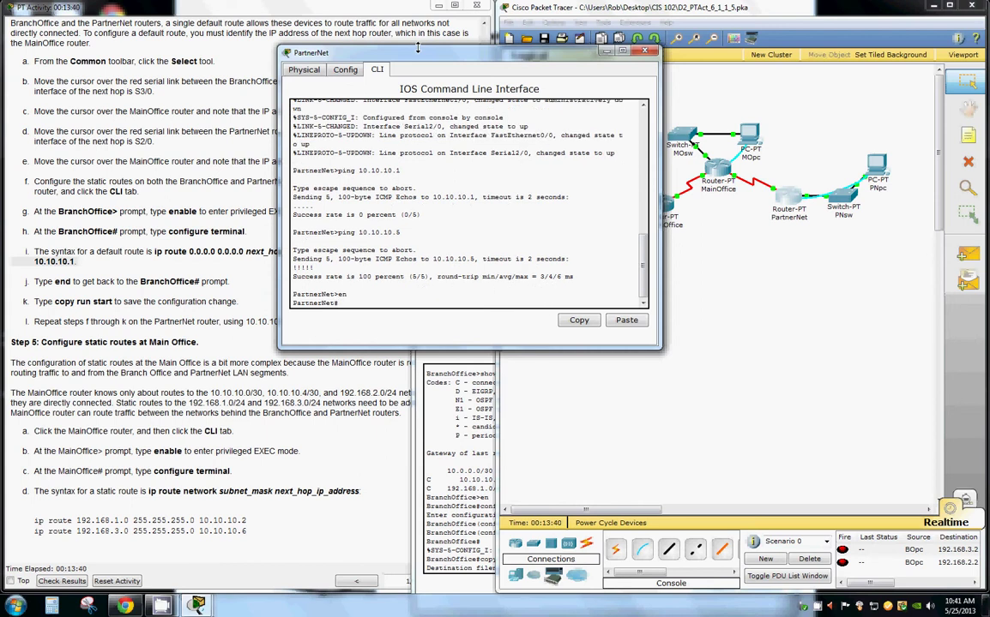
type("conf")
type(" t")
key("Return")
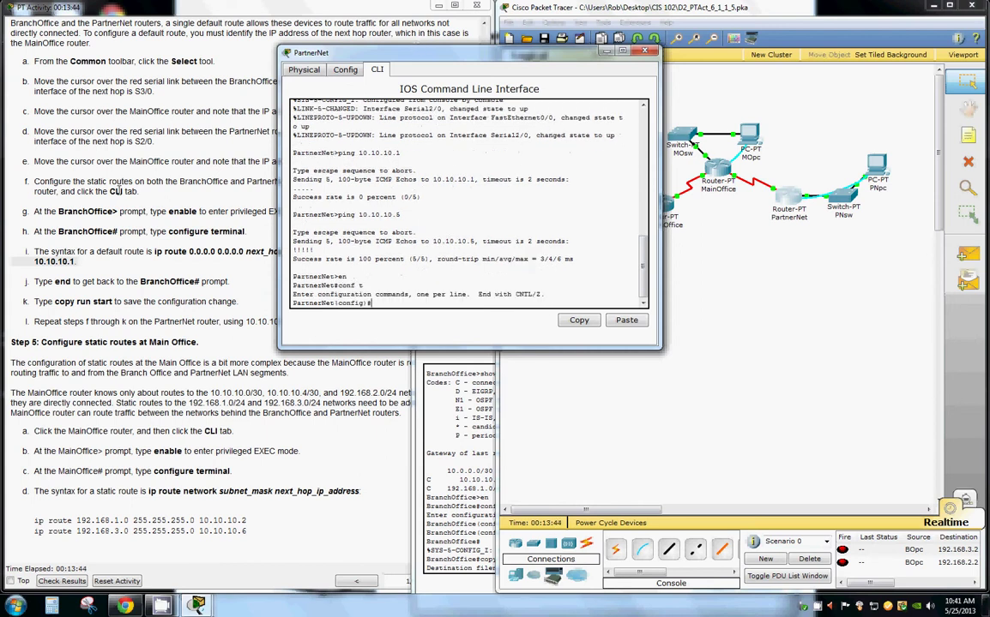
Configure the PartnerNet default route as ip route 0.0.0.0 0.0.0.0 10.10.10.5, adapting the command copied from the instructions
left_click_drag(349, 56, 628, 76)
left_click_drag(354, 251, 371, 259)
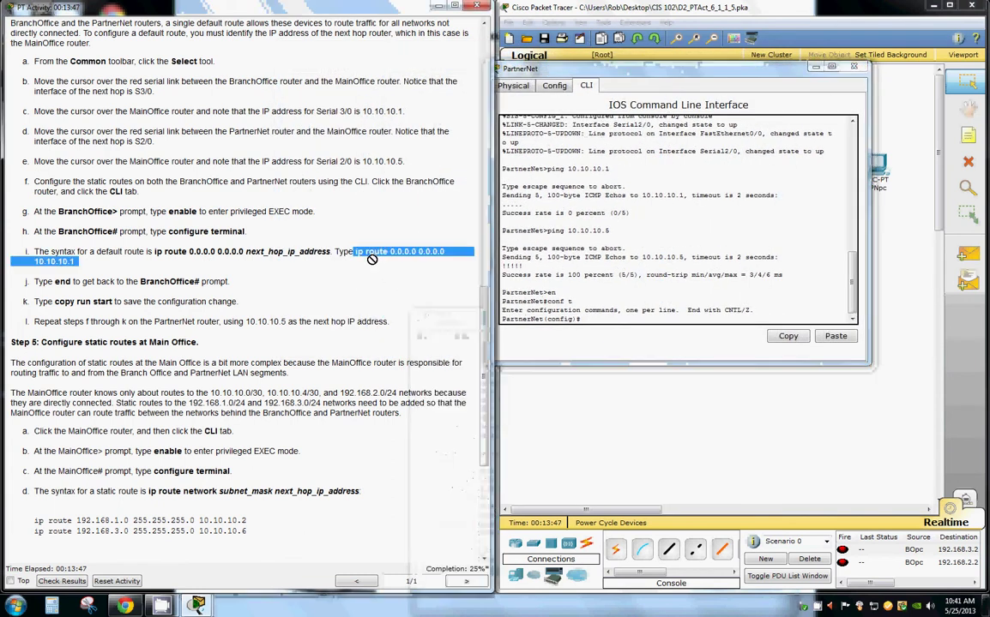
right_click(381, 255)
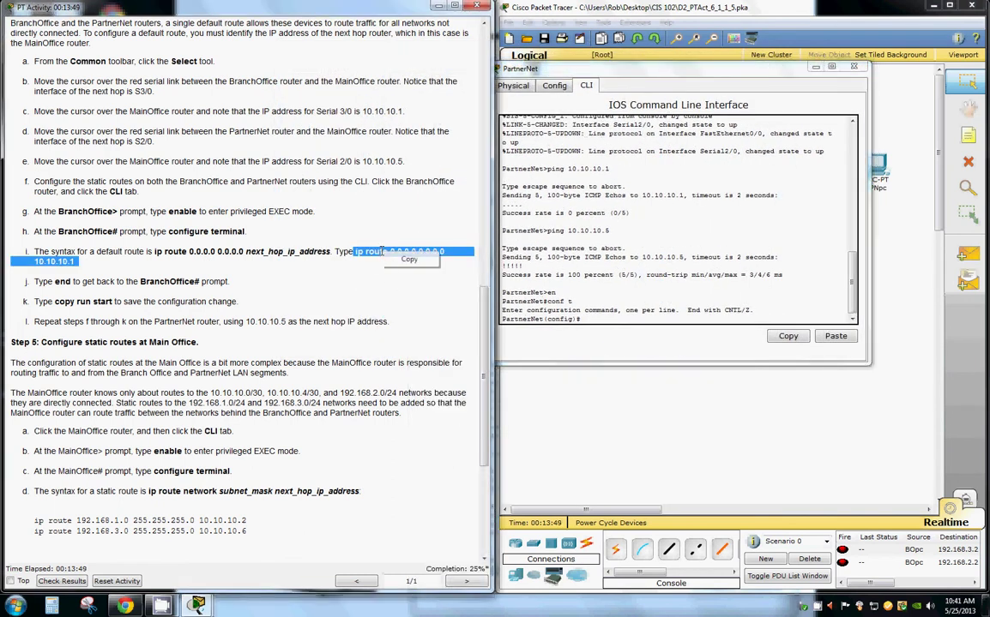
left_click(408, 260)
left_click(571, 299)
key("ctrl+v")
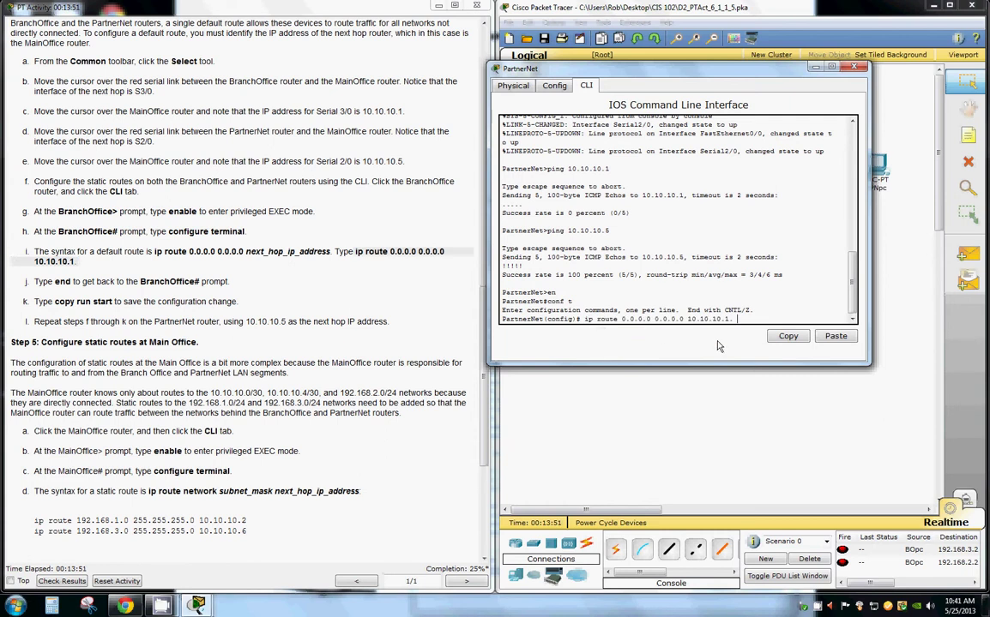
key("BackSpace")
key("BackSpace")
type("5")
key("Return")
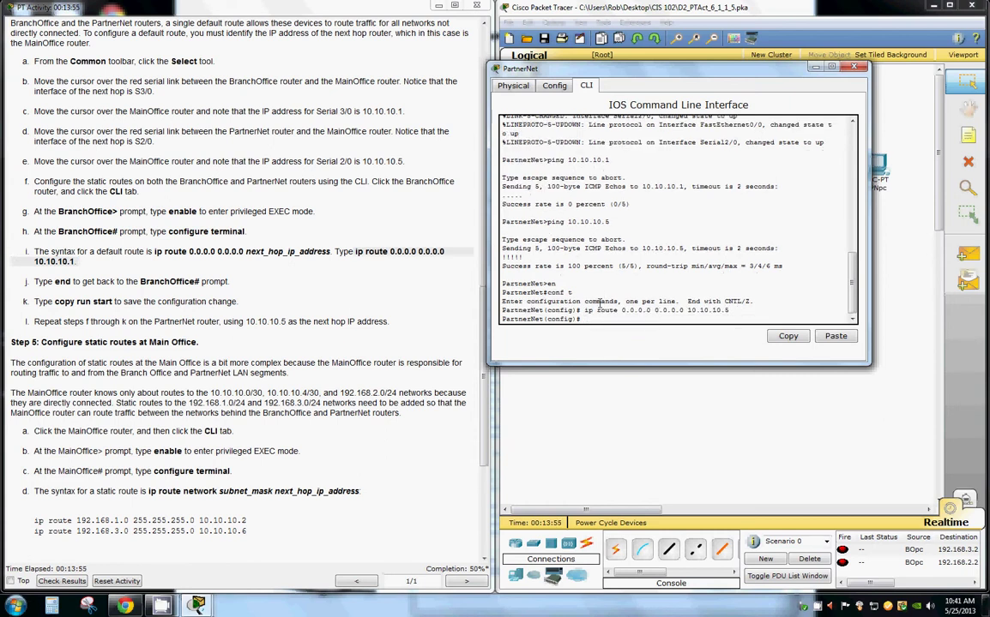
Leave configuration mode on PartnerNet with end and save the configuration with copy run start, accepting the default startup-config filename
type("end")
key("Return")
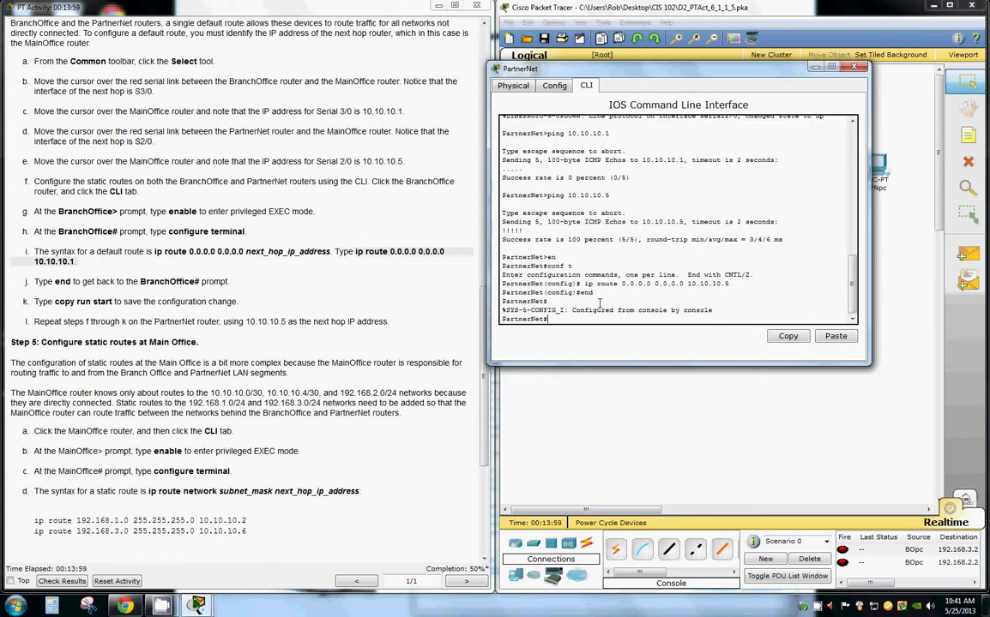
type("copy run start")
key("Return")
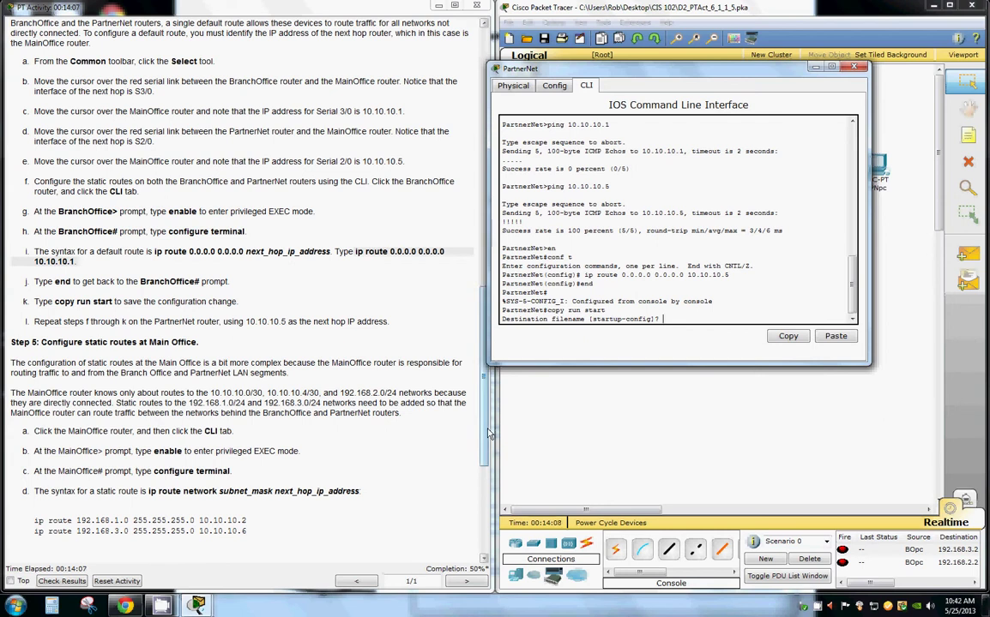
key("Return")
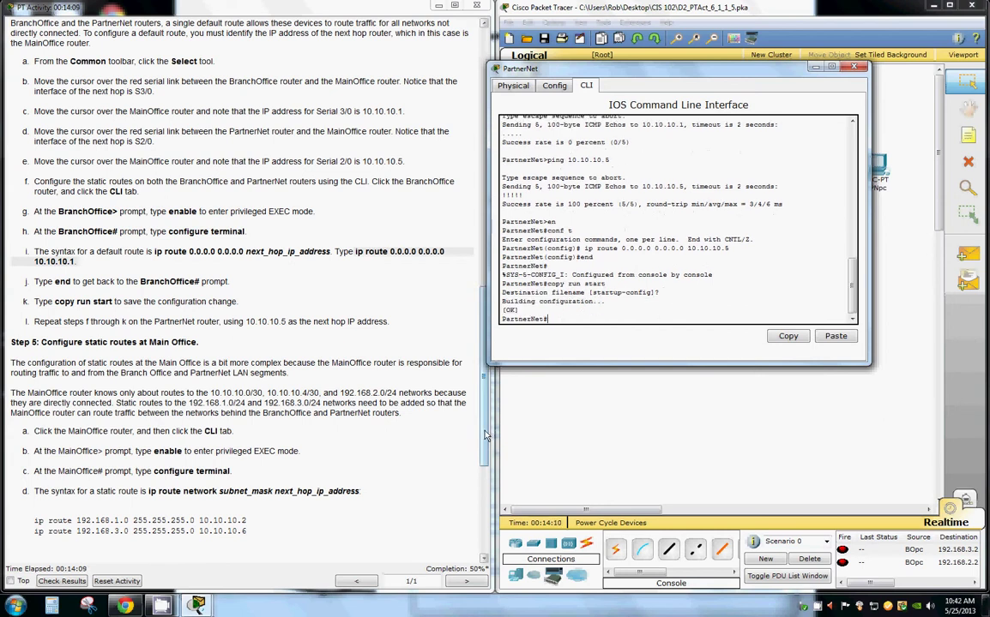
Bring up the Step 5 instructions and close the BranchOffice and PartnerNet router windows
left_click_drag(485, 436, 485, 464)
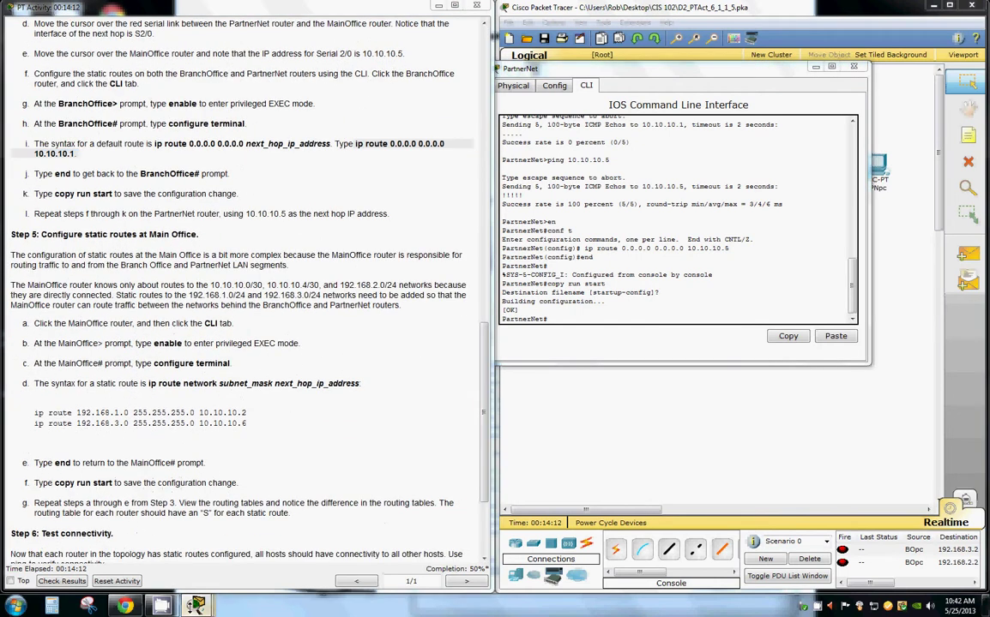
mouse_move(197, 605)
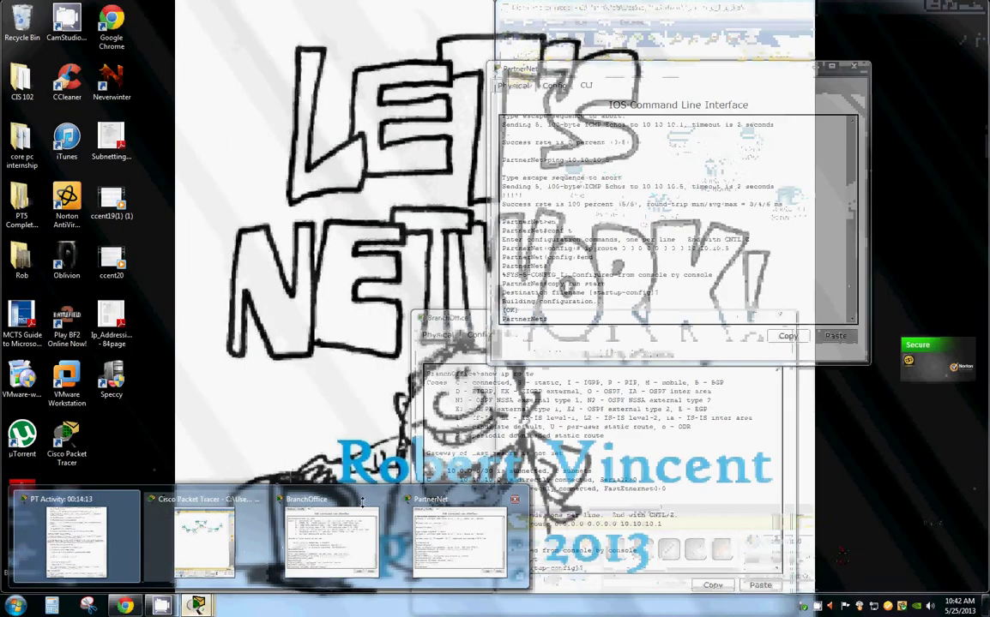
left_click(362, 504)
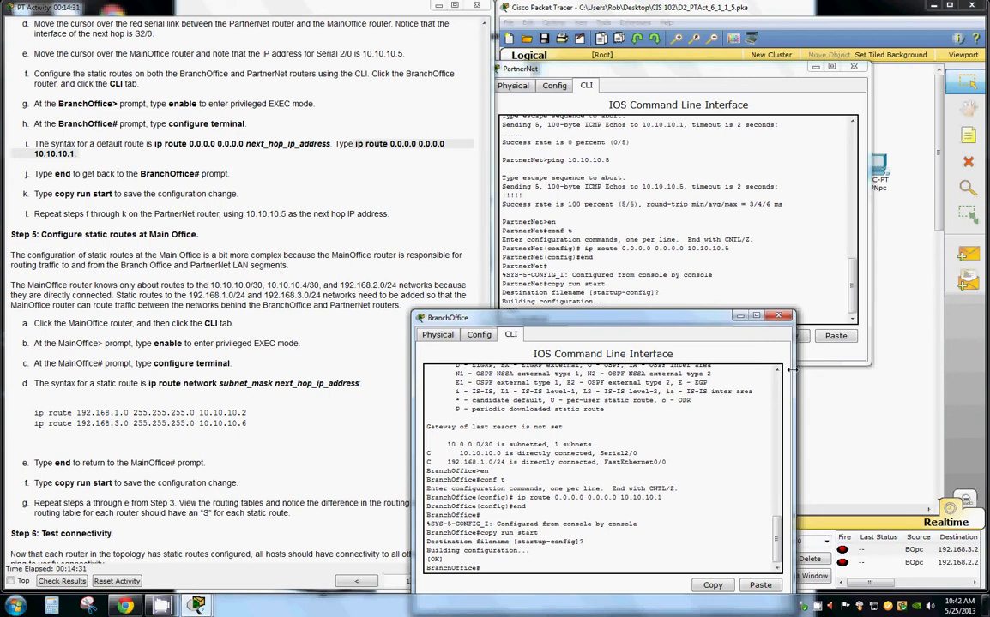
left_click(712, 289)
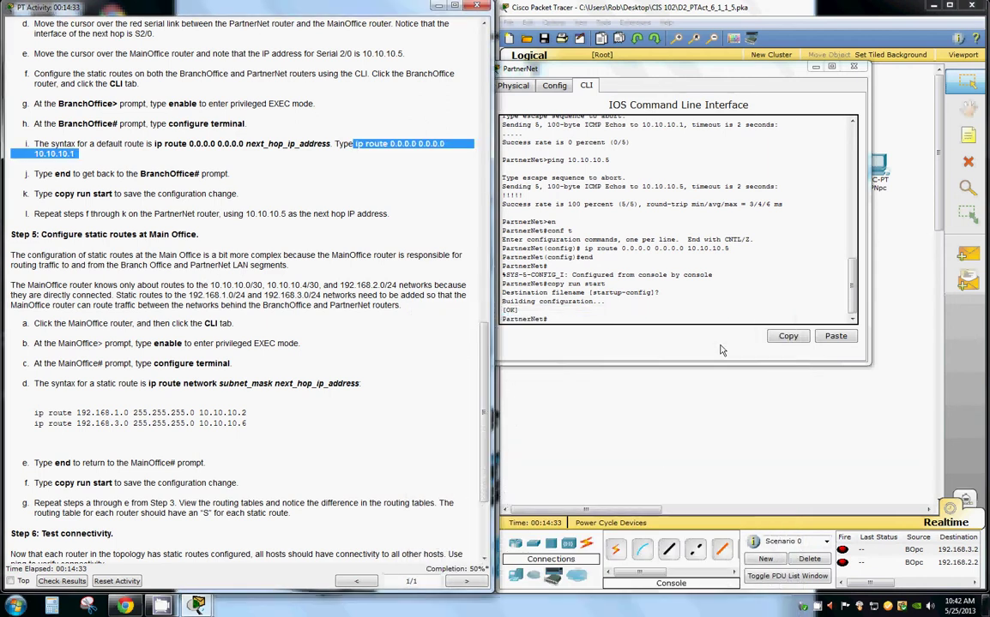
left_click(860, 68)
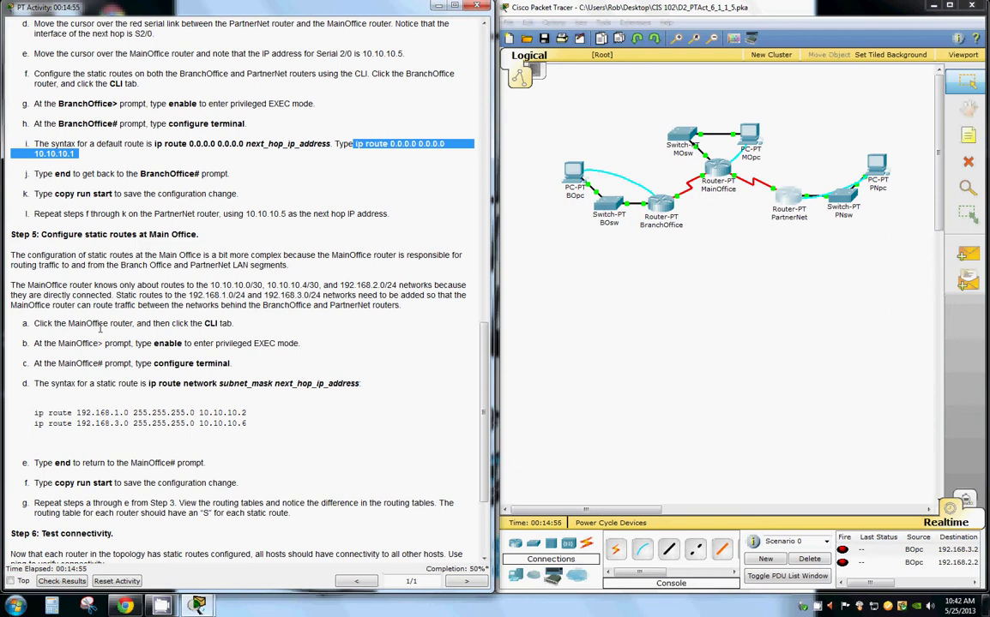
Open the MainOffice router's CLI, move its window clear of the Step 5 commands, and enter global configuration mode
left_click(728, 173)
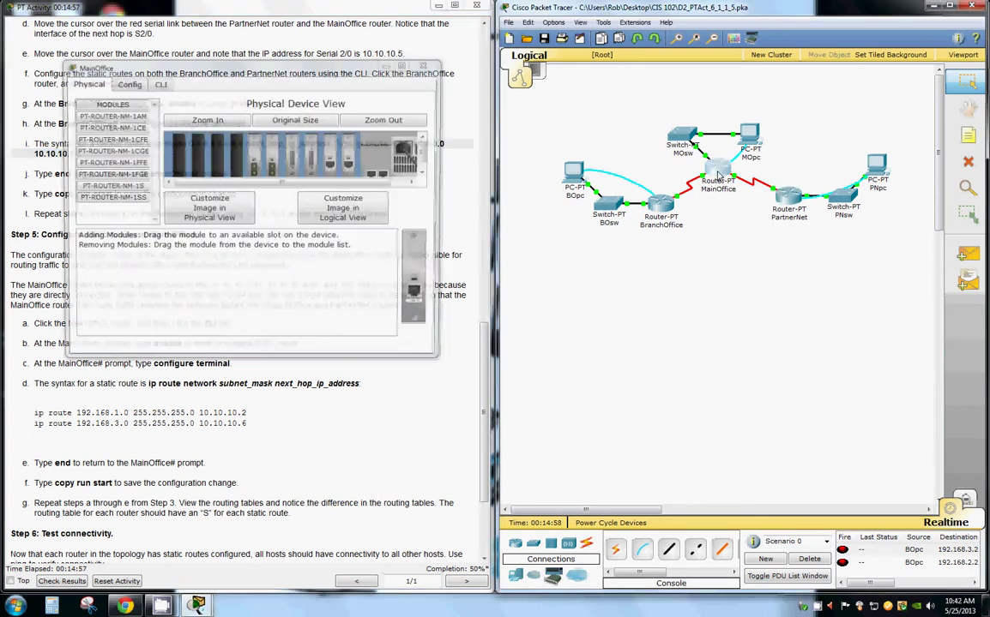
left_click(157, 82)
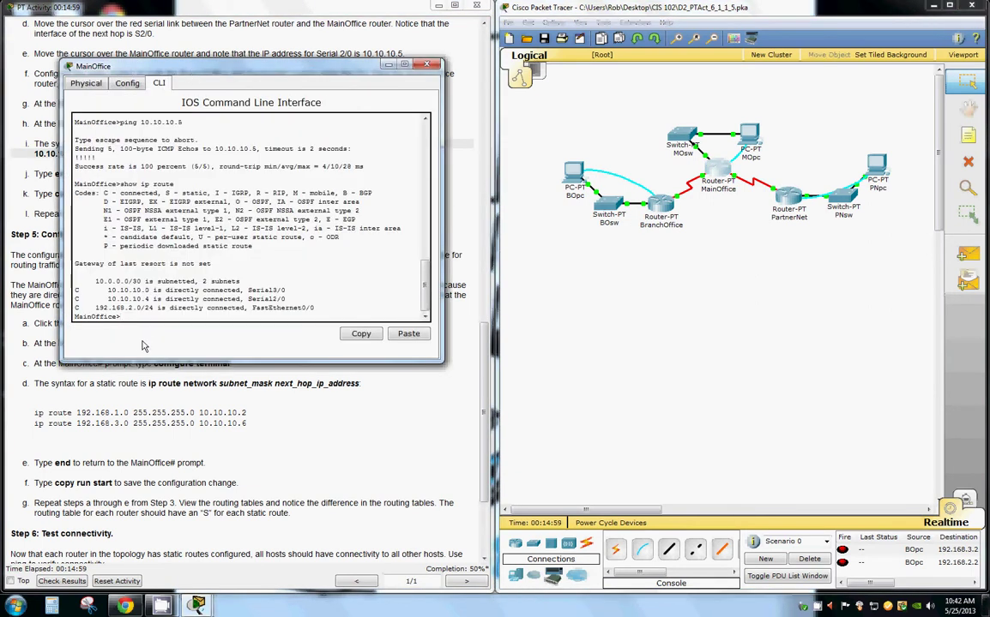
left_click_drag(255, 76, 548, 76)
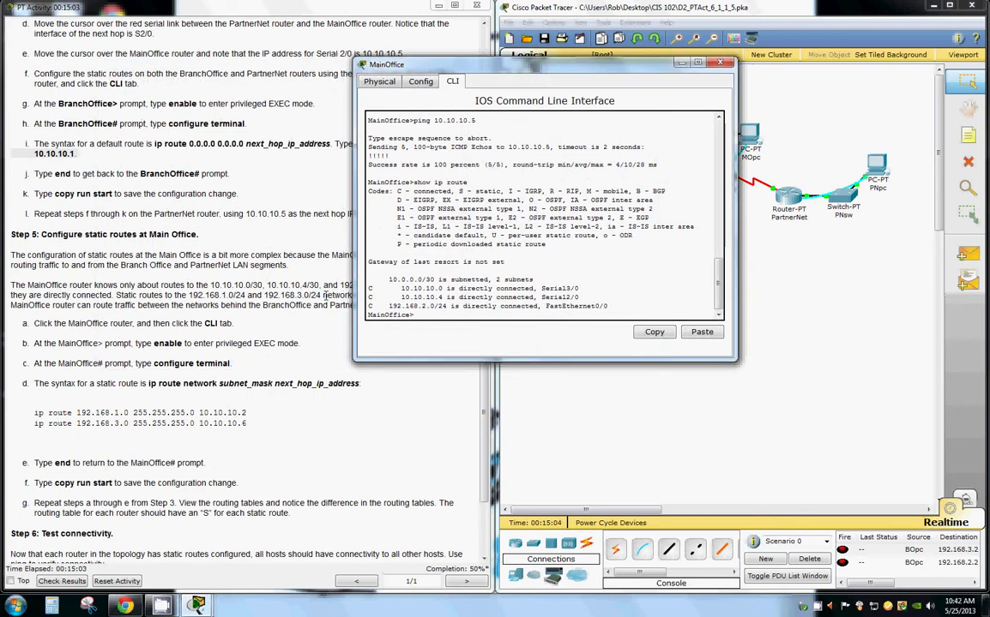
type("en")
key("Return")
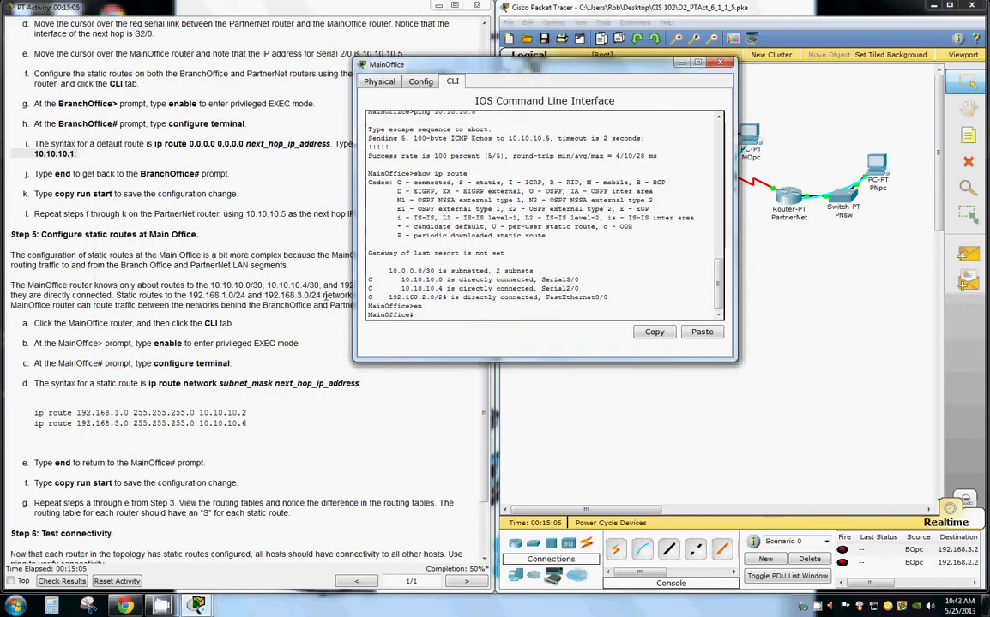
type("conf t")
key("Return")
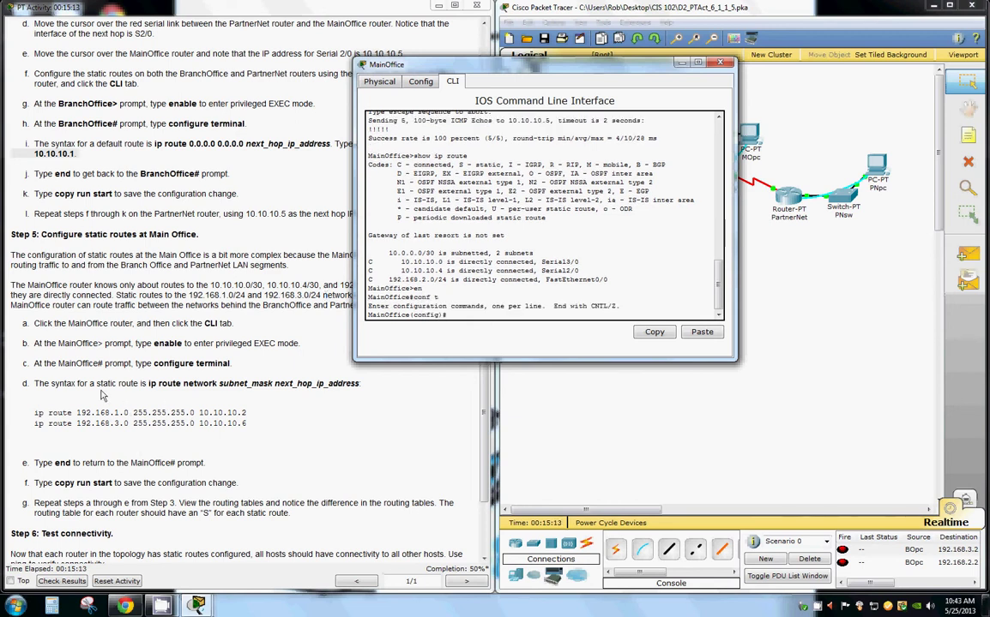
Configure the MainOffice static route ip route 192.168.1.0 255.255.255.0 10.10.10.2 by copying the command from the instructions
left_click_drag(149, 383, 363, 387)
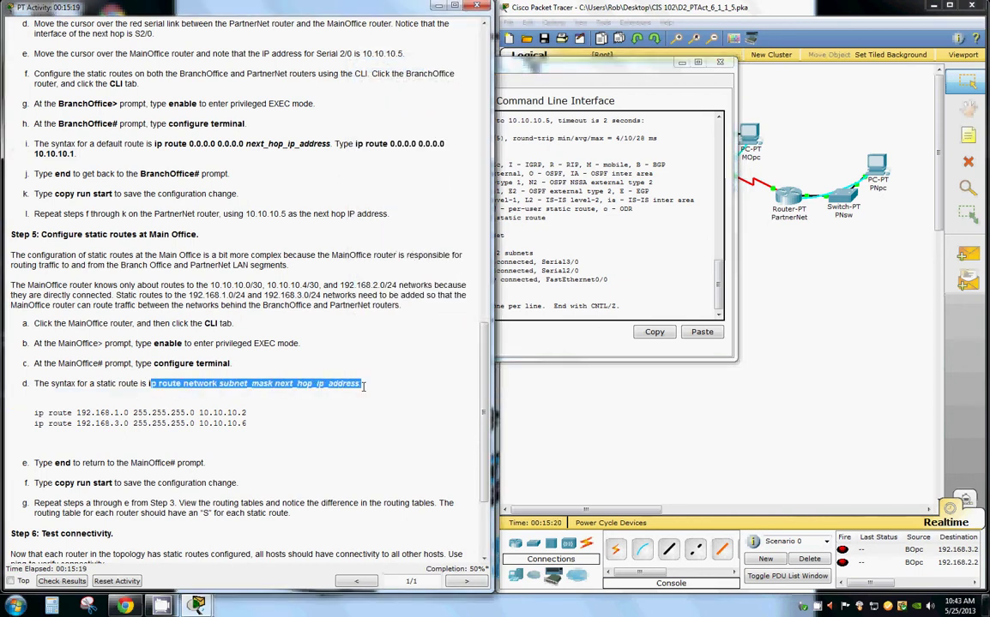
left_click(265, 420)
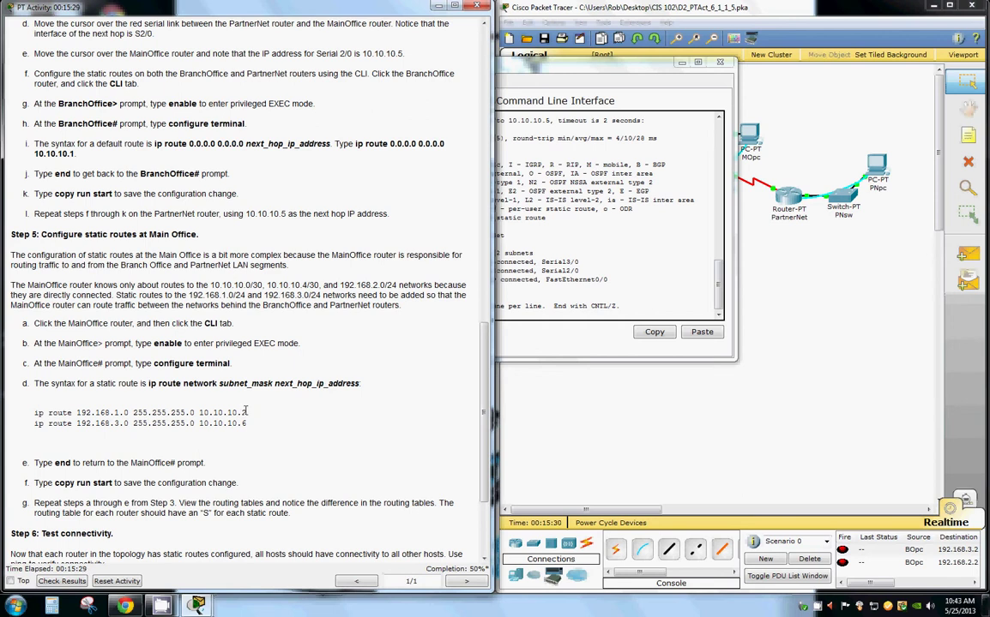
triple_click(246, 412)
left_click(244, 410)
left_click_drag(246, 412, 31, 415)
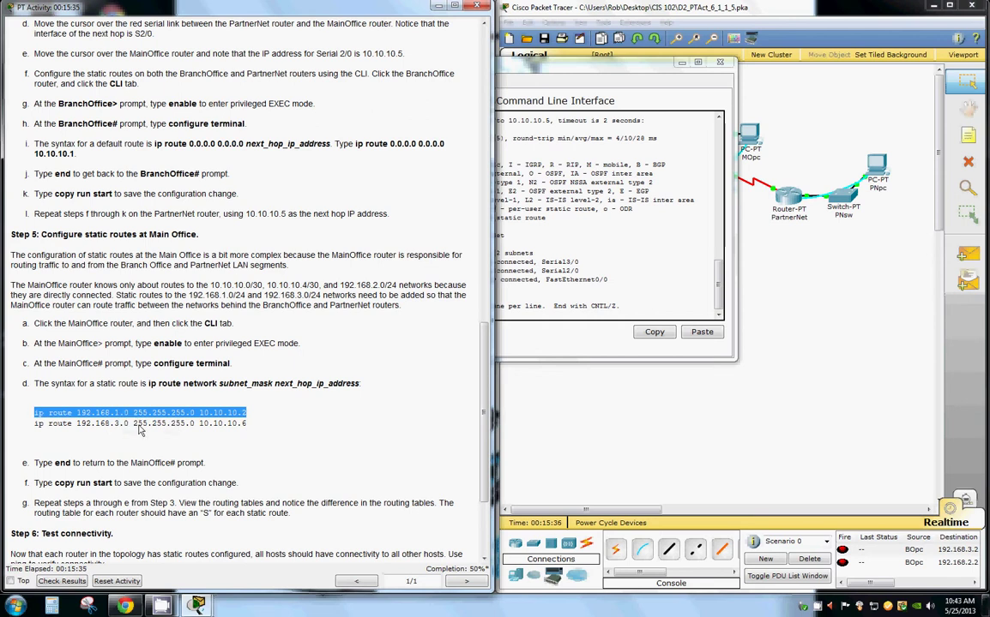
left_click(589, 312)
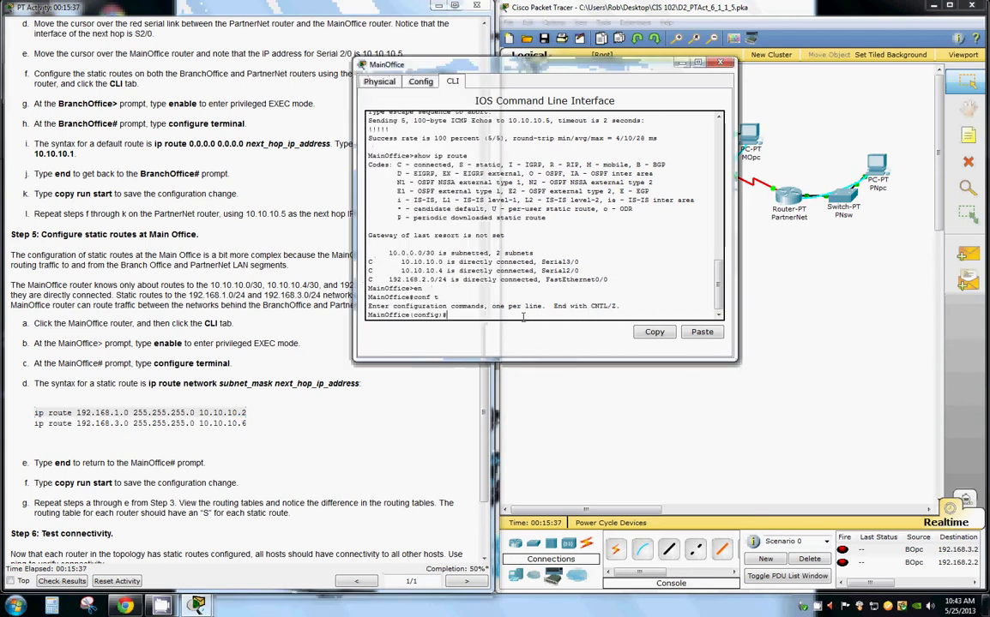
right_click(447, 317)
left_click(480, 336)
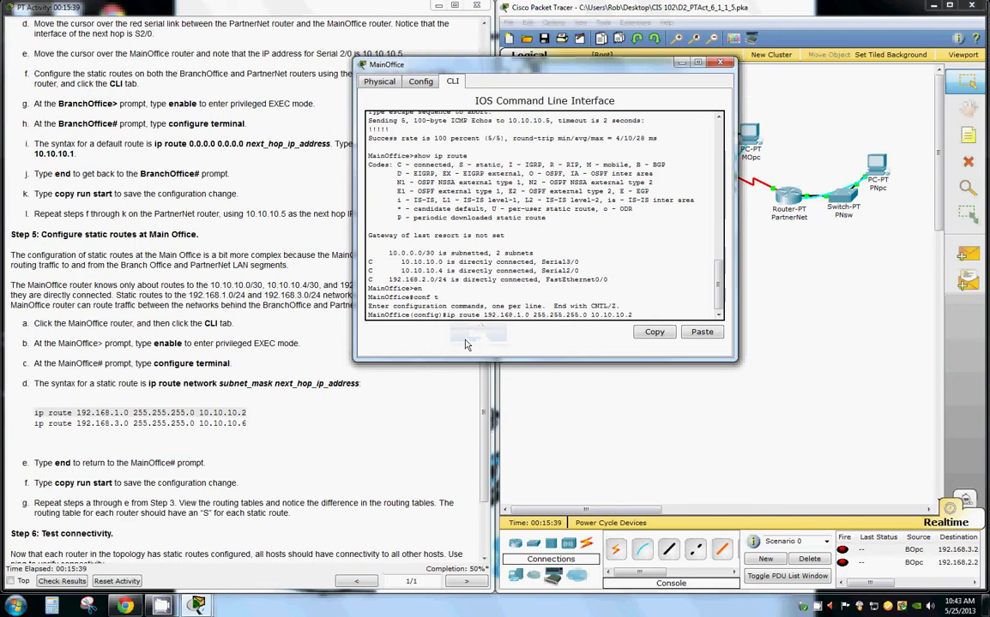
Add the second MainOffice static route, ip route 192.168.3.0 255.255.255.0 10.10.10.6, copied from the instructions
left_click(250, 428)
left_click_drag(250, 429, 35, 425)
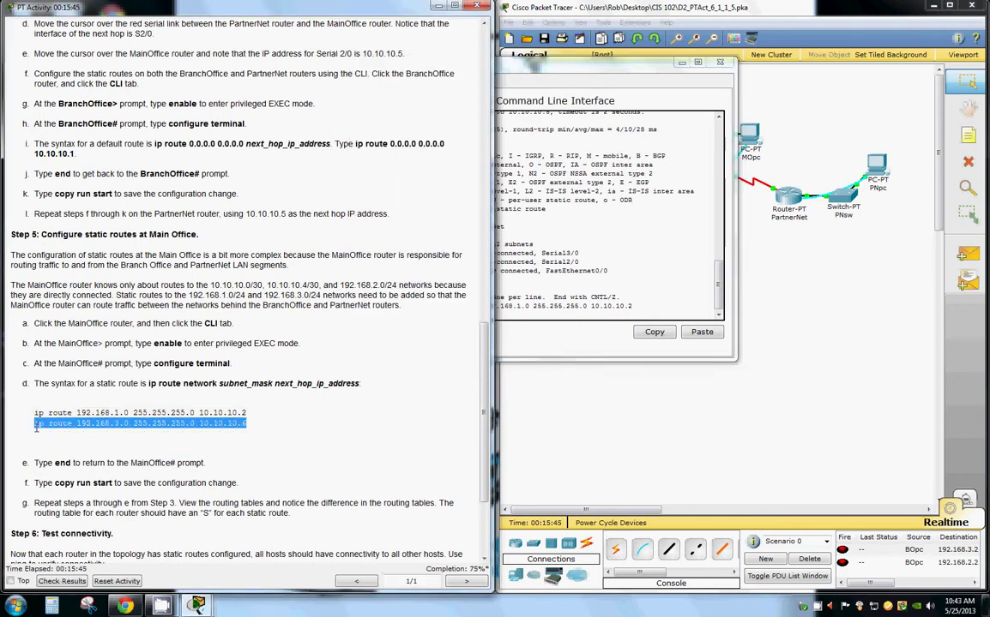
right_click(57, 433)
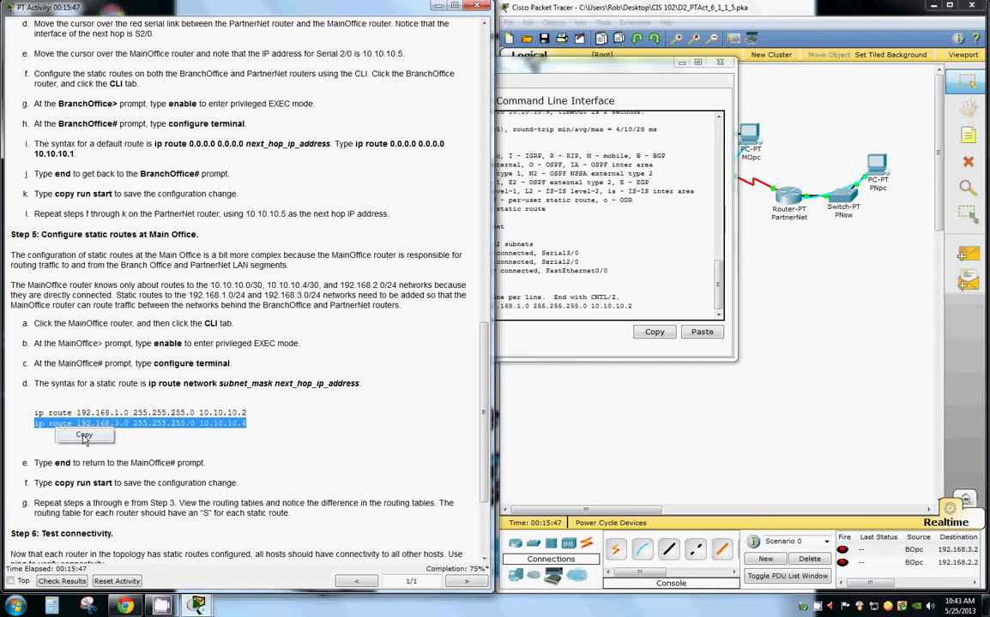
left_click(83, 434)
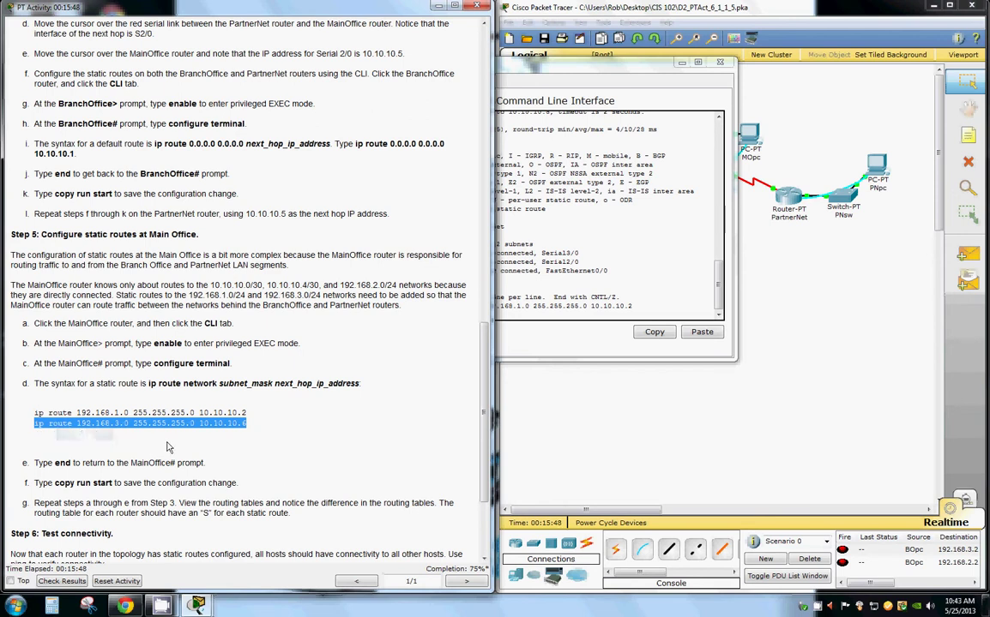
left_click(540, 315)
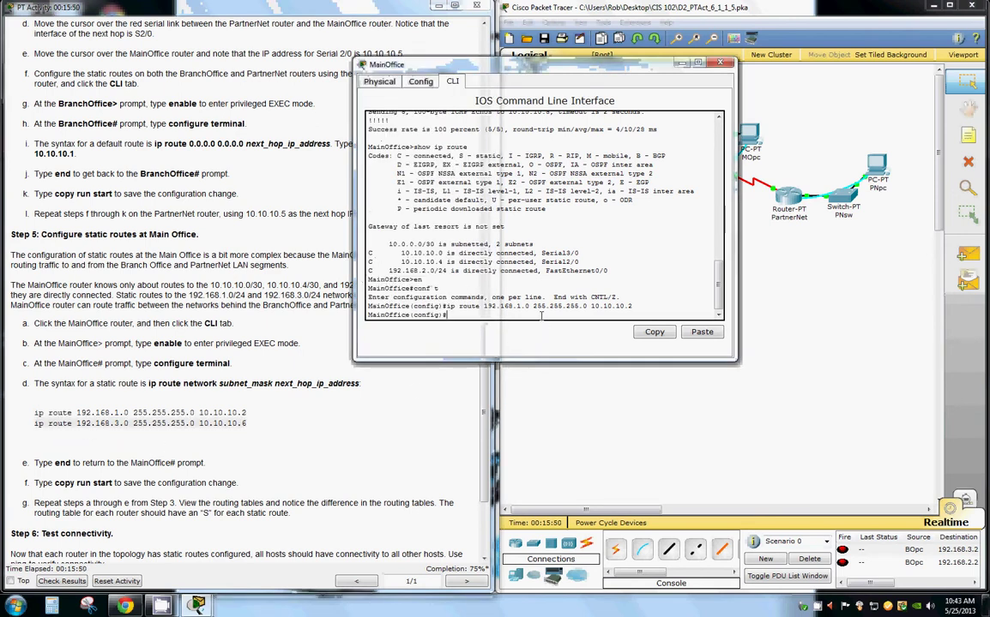
right_click(453, 316)
left_click(467, 336)
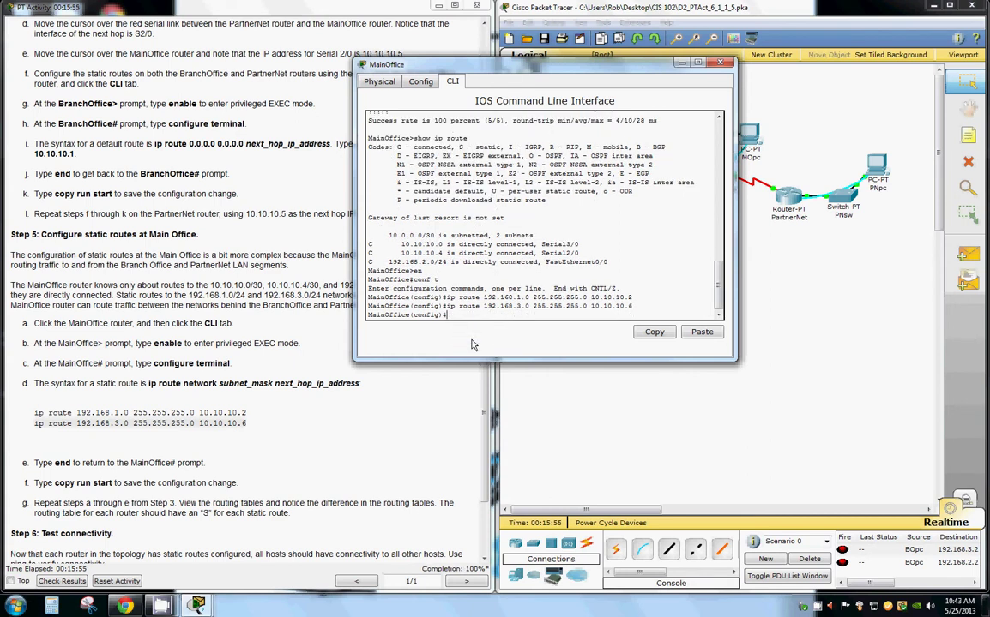
Leave configuration mode on MainOffice with end and save it with copy run start, accepting the default filename
type("end")
key("Return")
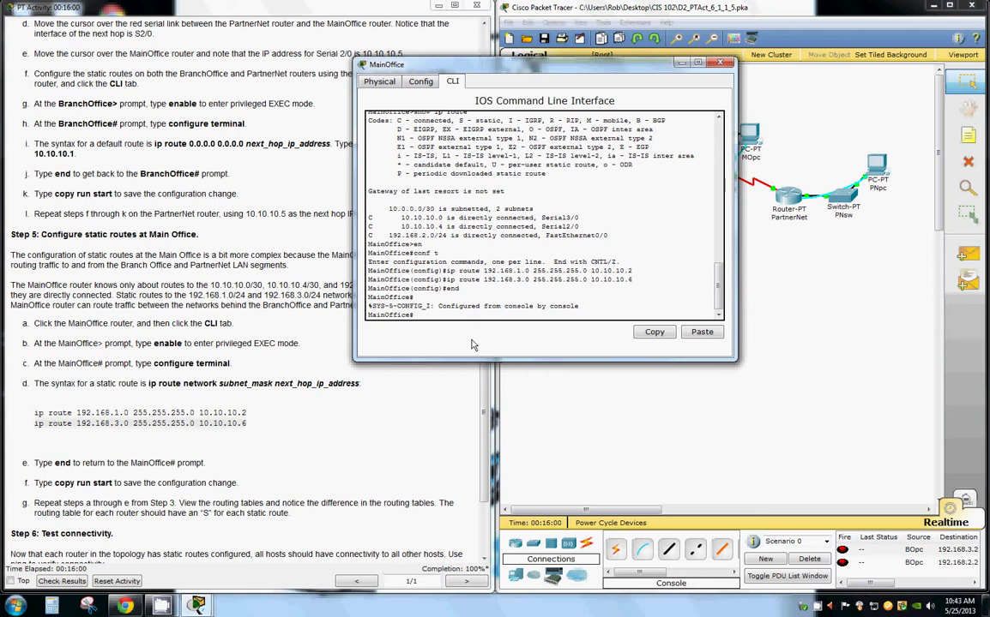
type("copy run start")
key("Return")
key("Return")
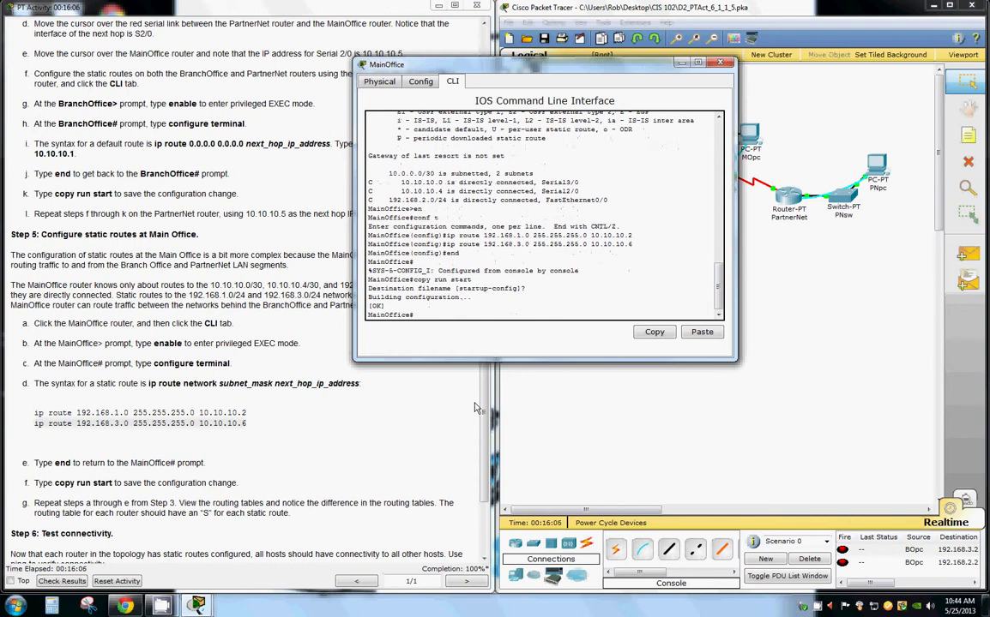
Close the MainOffice window, view the PartnerNet router's routing table with the Inspect tool, and close the table
left_click_drag(482, 412, 515, 301)
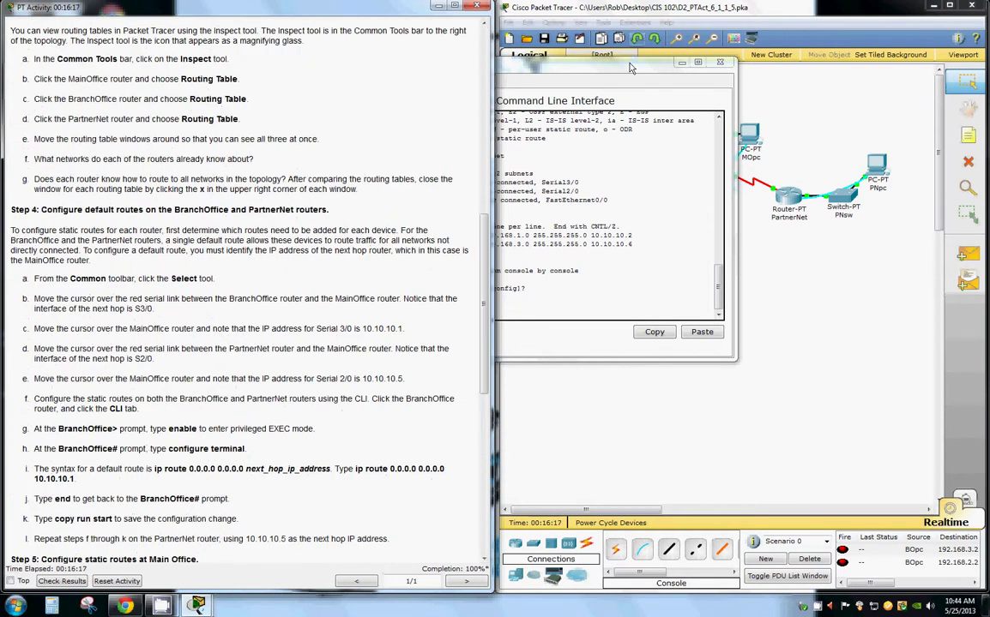
left_click(568, 60)
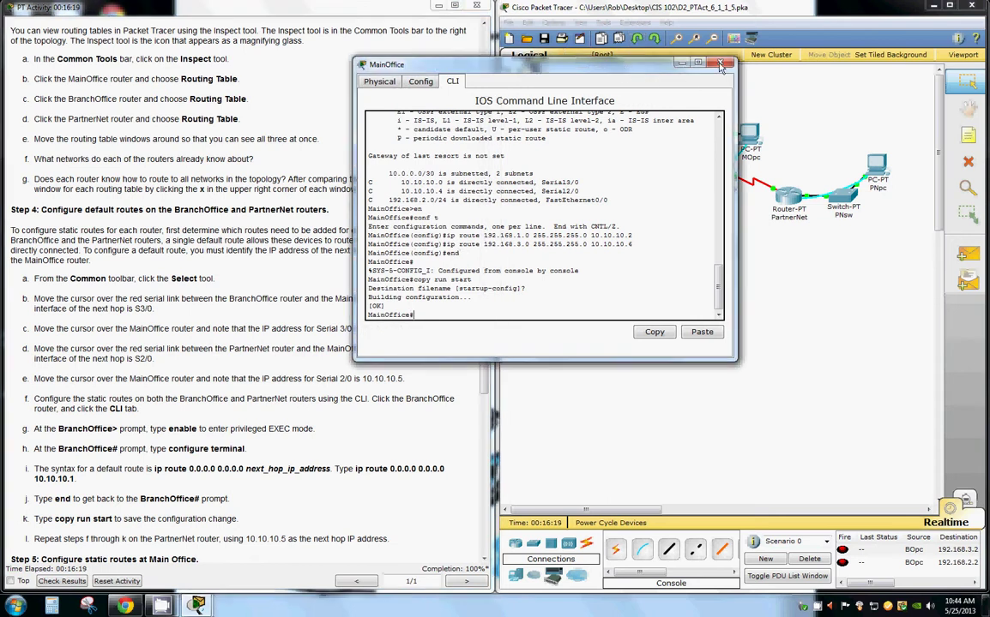
left_click(650, 53)
left_click(967, 189)
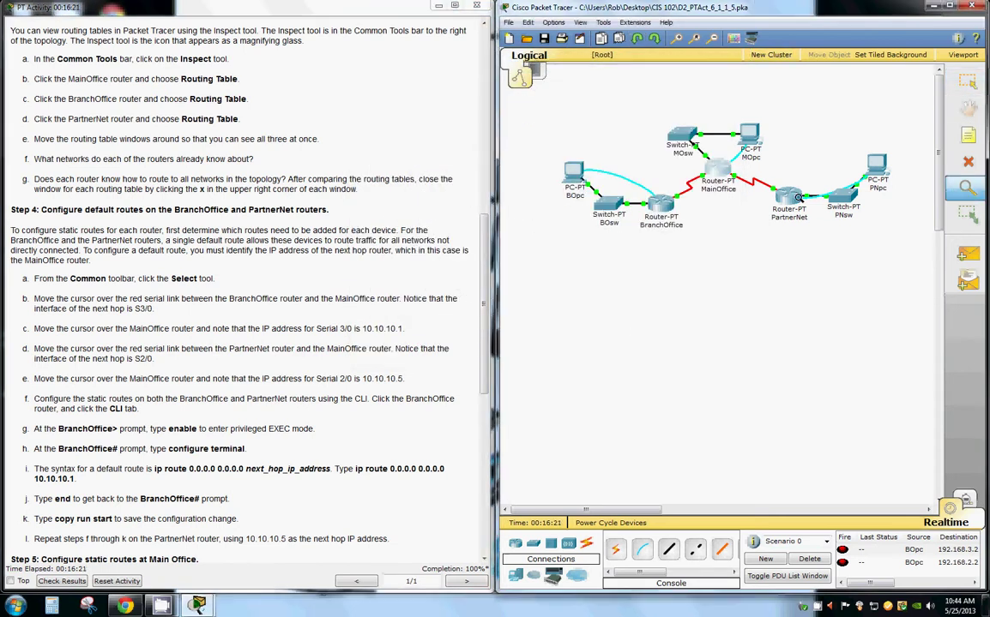
left_click(789, 198)
left_click(809, 194)
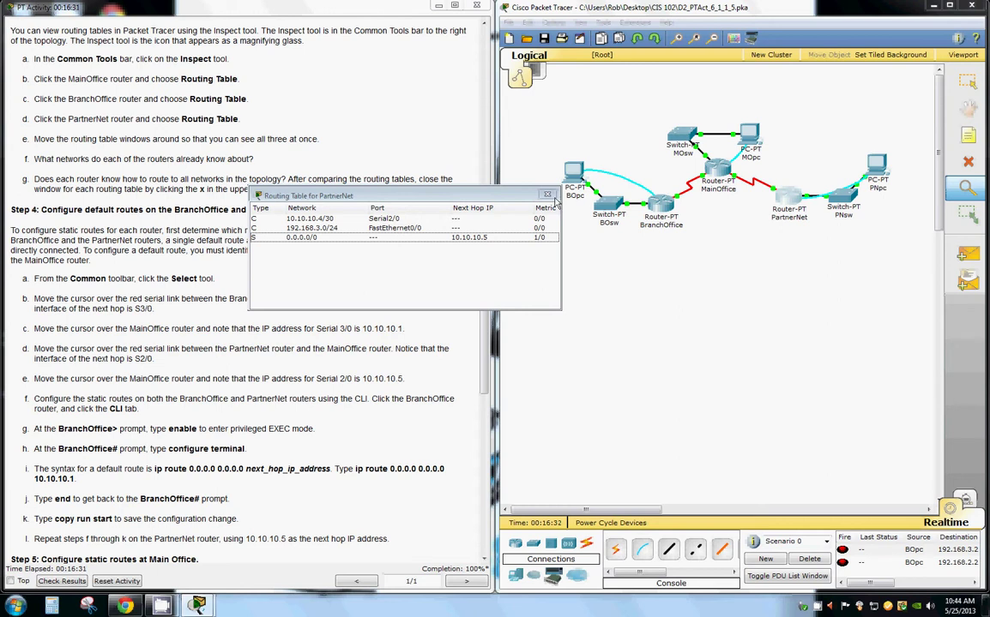
left_click(503, 181)
Inspect the routing tables of the MainOffice and BranchOffice routers for their static routes, closing each table after viewing
left_click(719, 172)
left_click(722, 167)
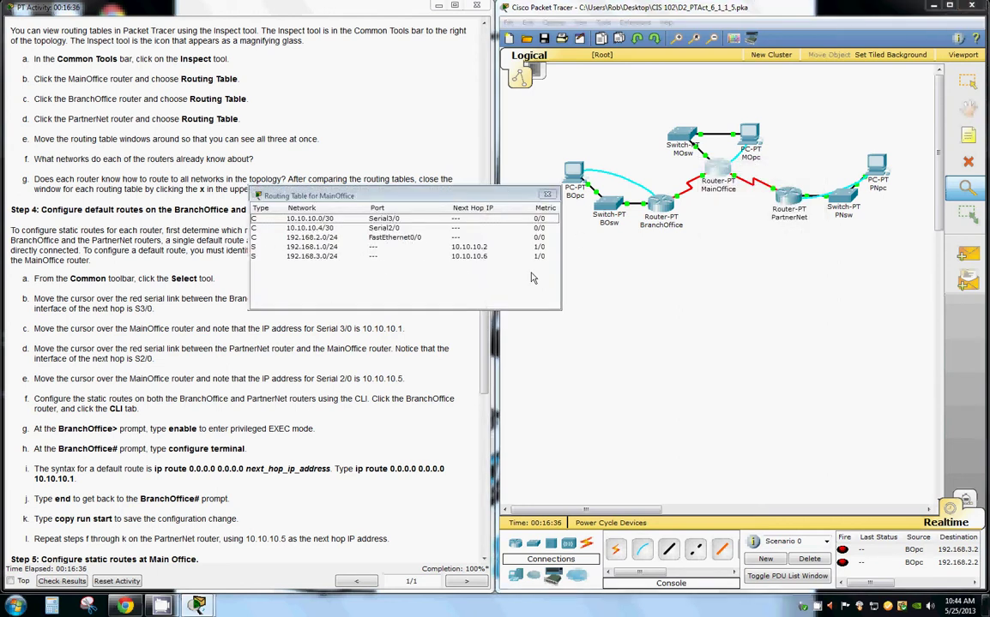
left_click(495, 178)
left_click(677, 207)
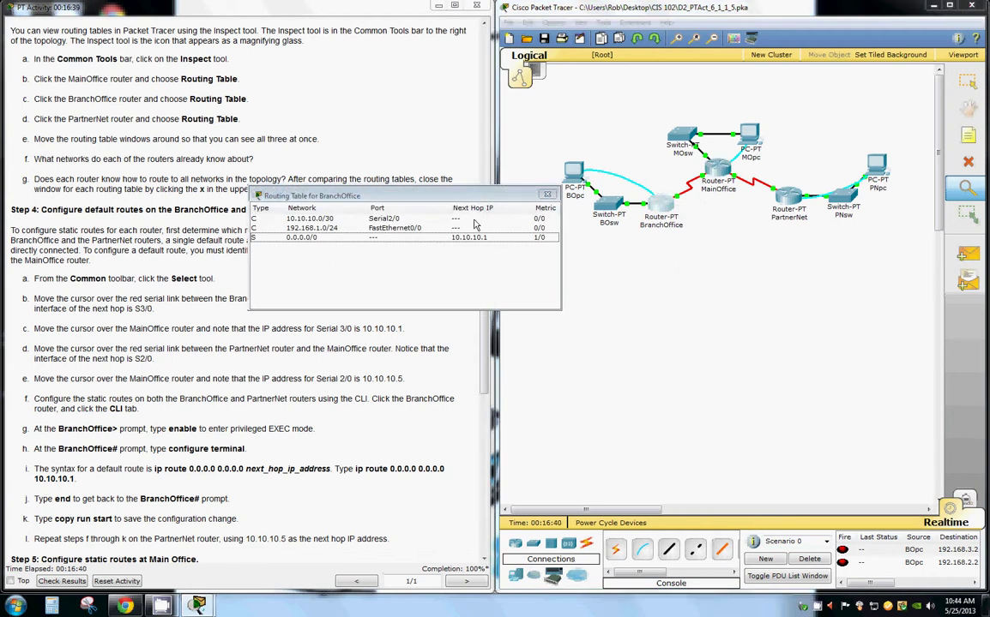
left_click(500, 180)
left_click_drag(485, 300, 483, 481)
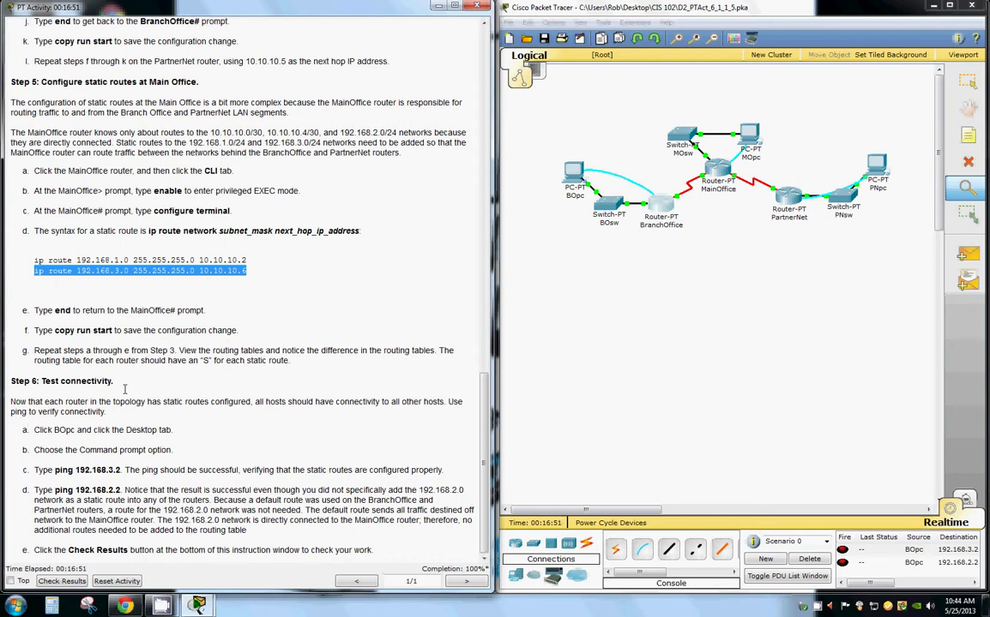
left_click(571, 180)
left_click(600, 183)
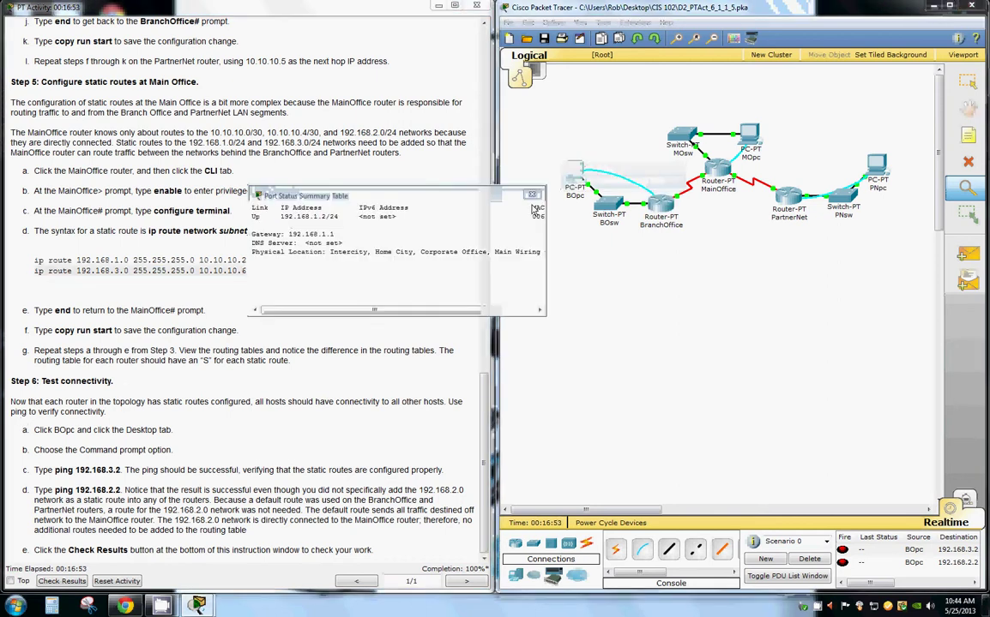
left_click(538, 197)
Switch back to the Select tool and open the BOpc computer's Command Prompt
left_click(966, 81)
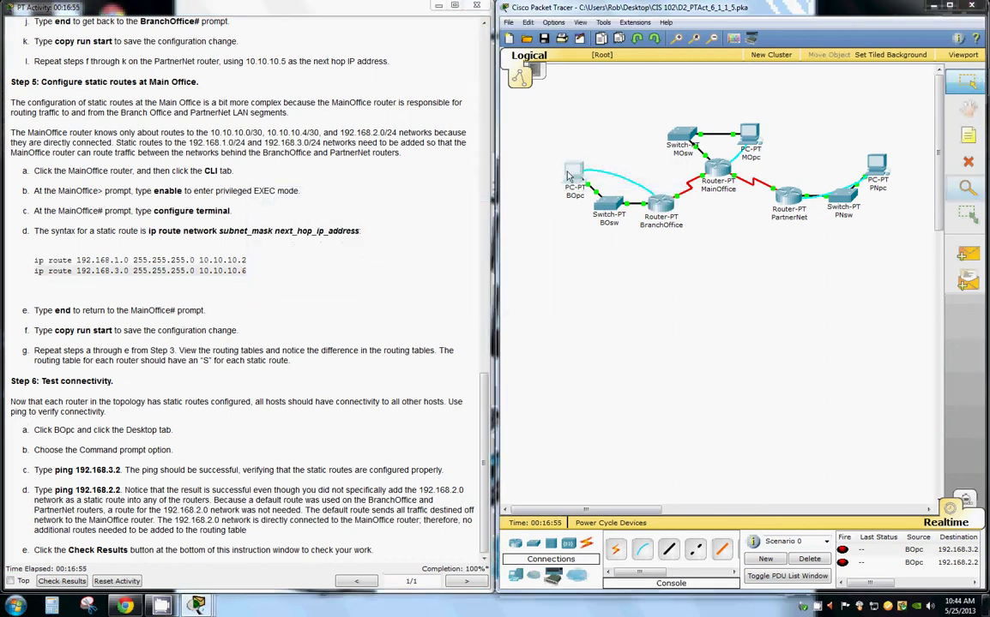
left_click(574, 174)
left_click(349, 153)
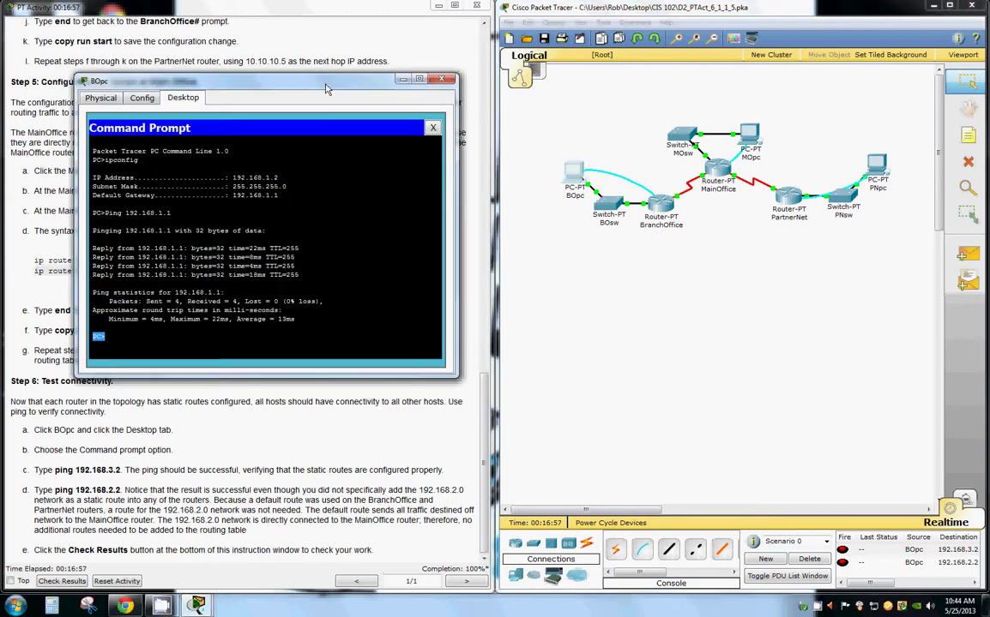
Move the BOpc window clear of the instructions, copy the ping 192.168.3.2 command from Step 6, and run it in BOpc's Command Prompt
left_click_drag(330, 86, 608, 78)
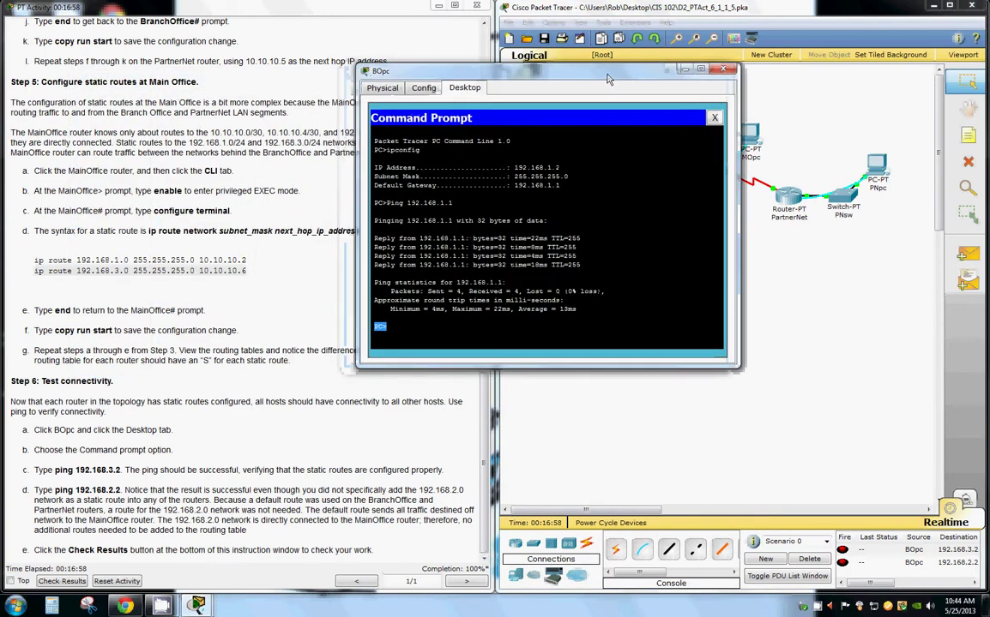
left_click(121, 470)
left_click_drag(121, 470, 69, 470)
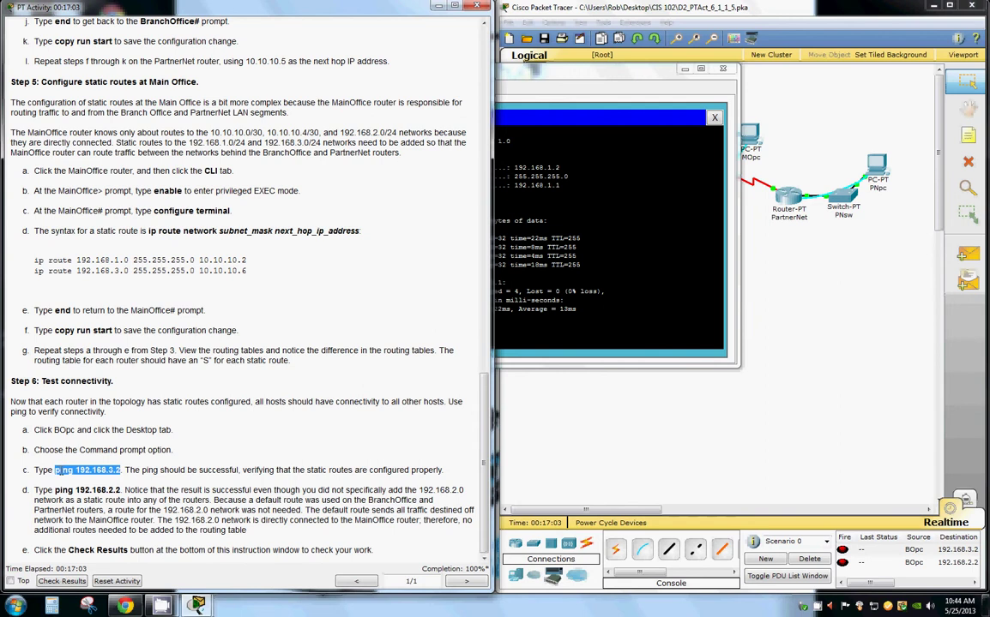
left_click(397, 333)
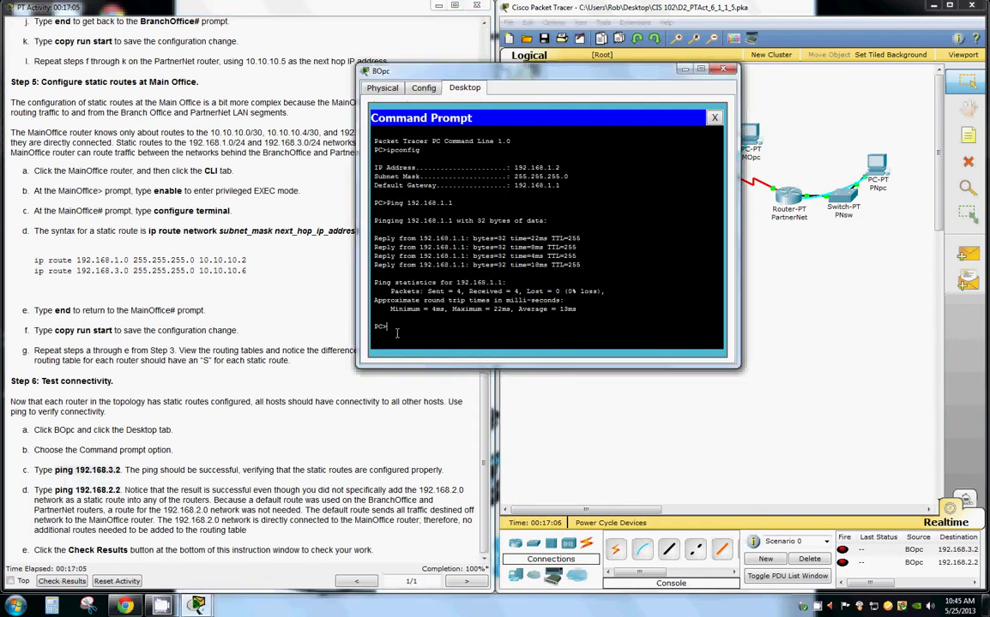
right_click(397, 334)
left_click(400, 343)
key("Return")
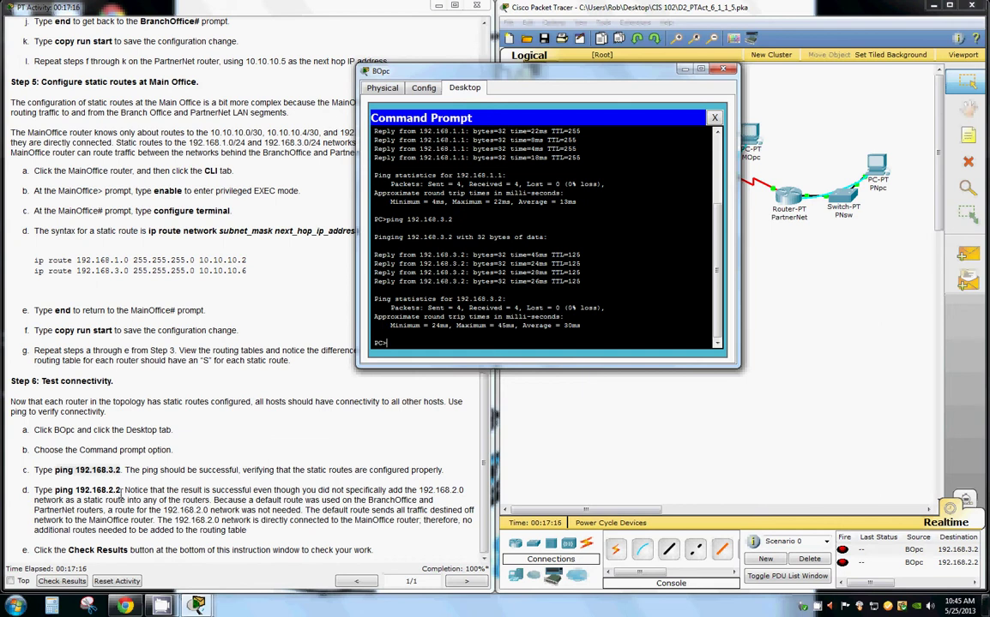
Copy the ping 192.168.2.2 command from the instructions, run it in BOpc's Command Prompt, and return to the instructions window
left_click_drag(121, 492, 55, 490)
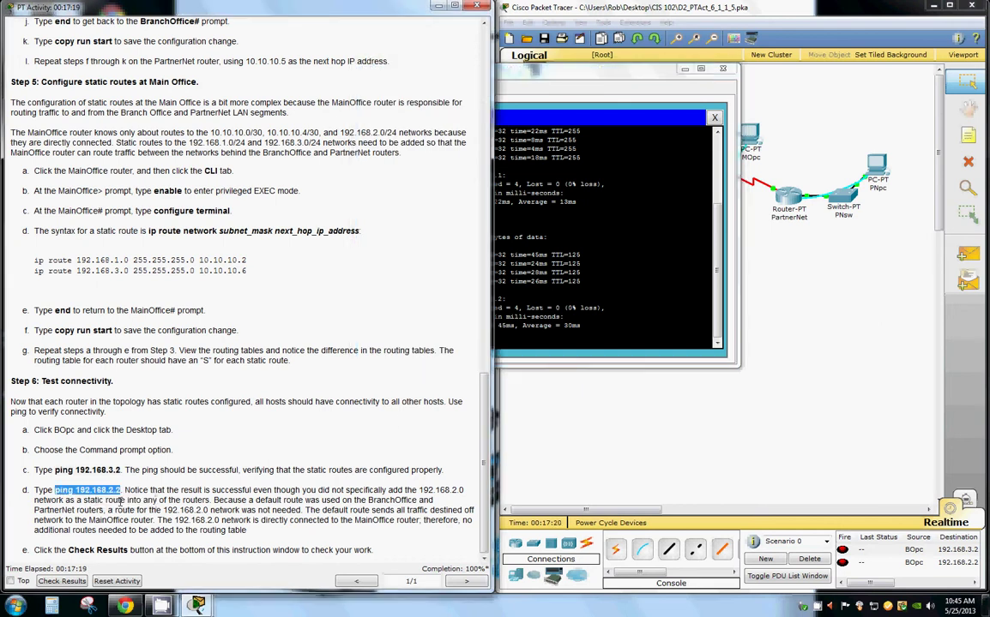
left_click(584, 325)
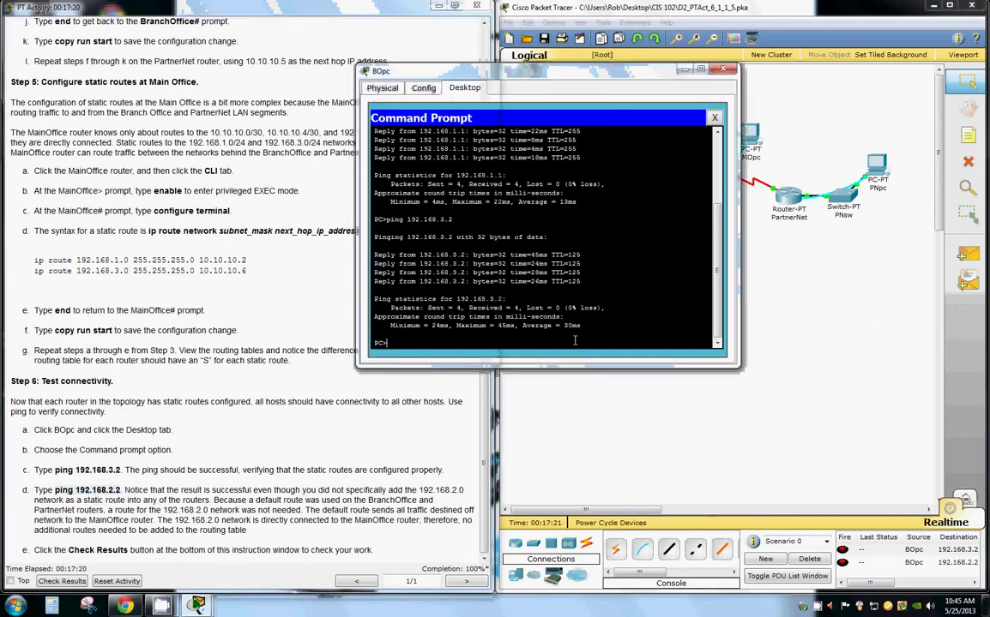
right_click(399, 351)
left_click(416, 367)
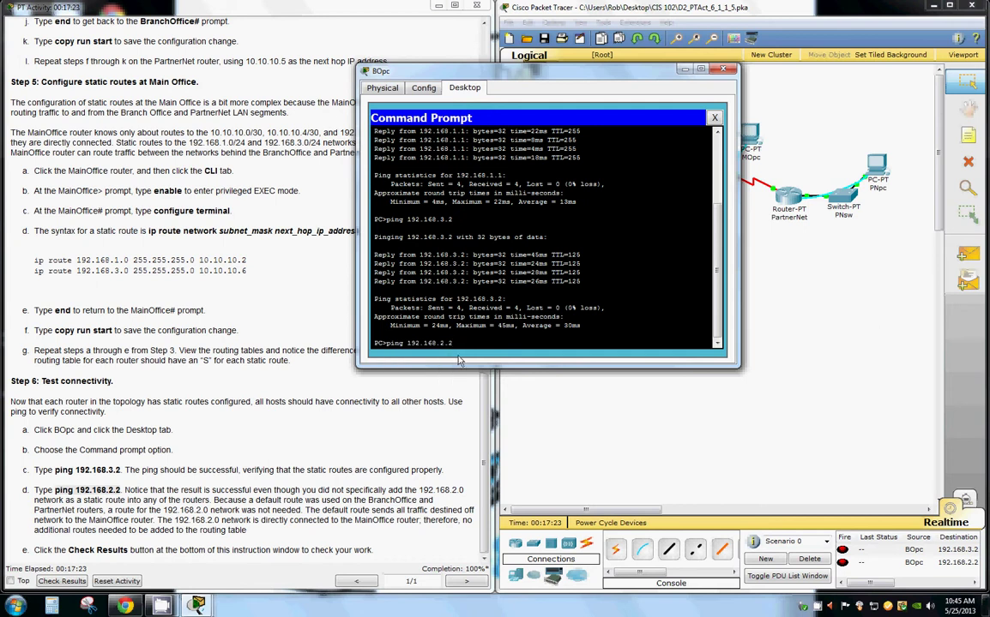
key("Return")
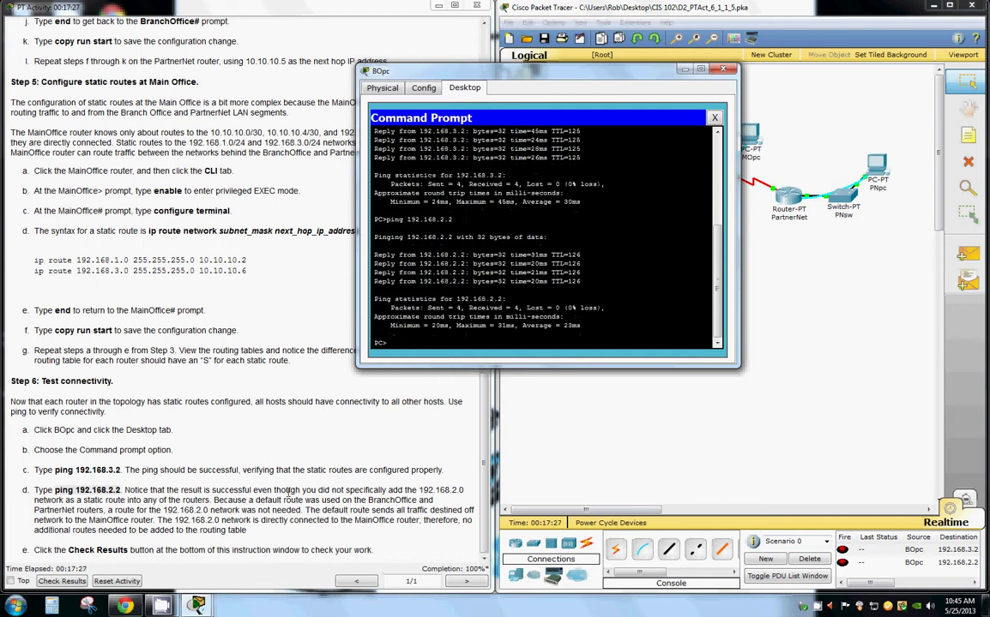
left_click(439, 455)
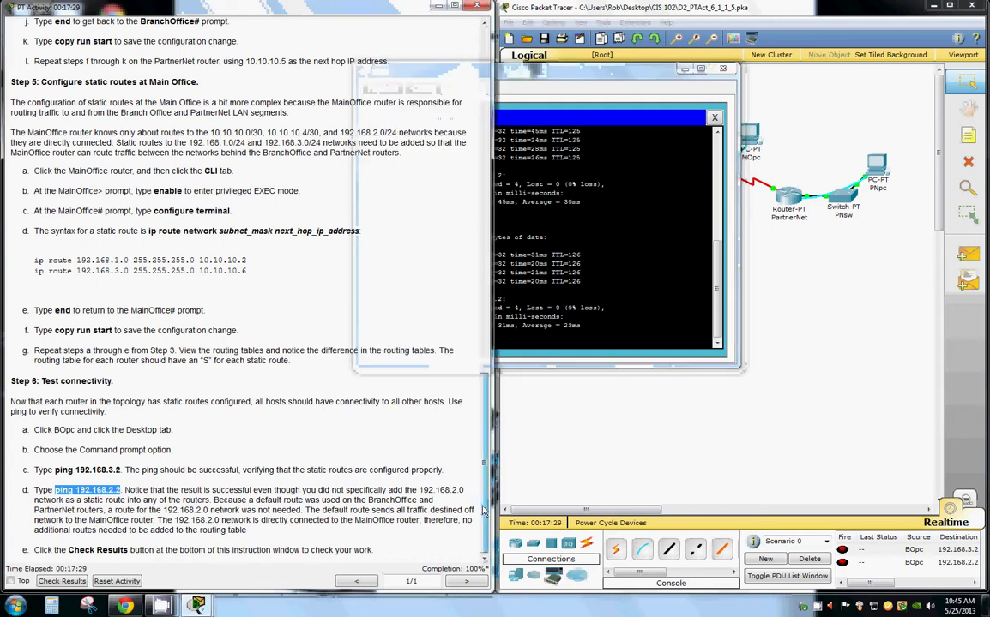